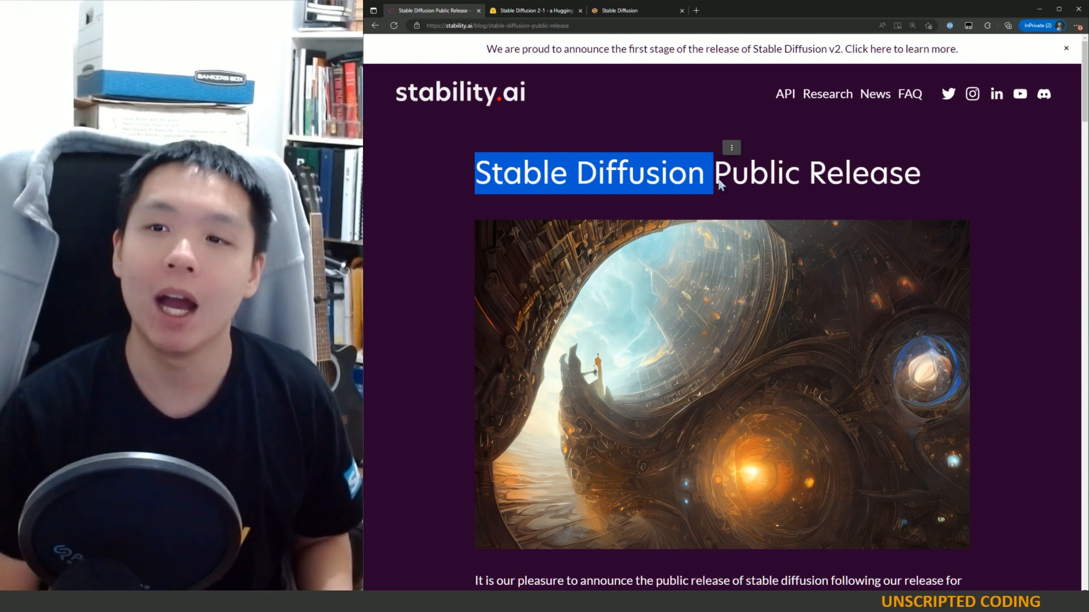
Step: Switch to the local Stable Diffusion web UI tab and scroll through the txt2img generation settings
left_click(885, 187)
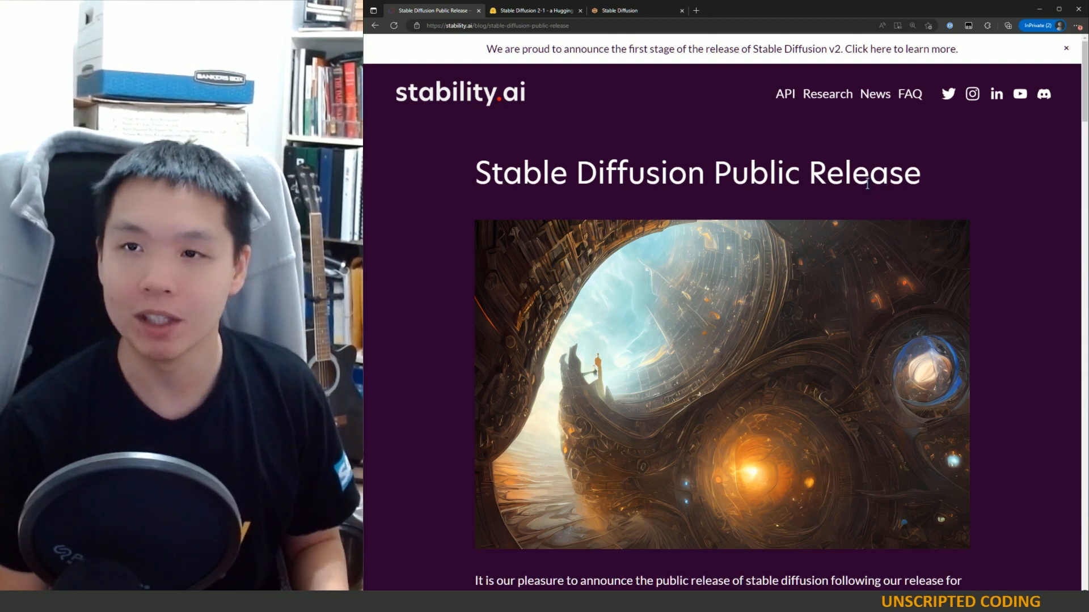
left_click(641, 16)
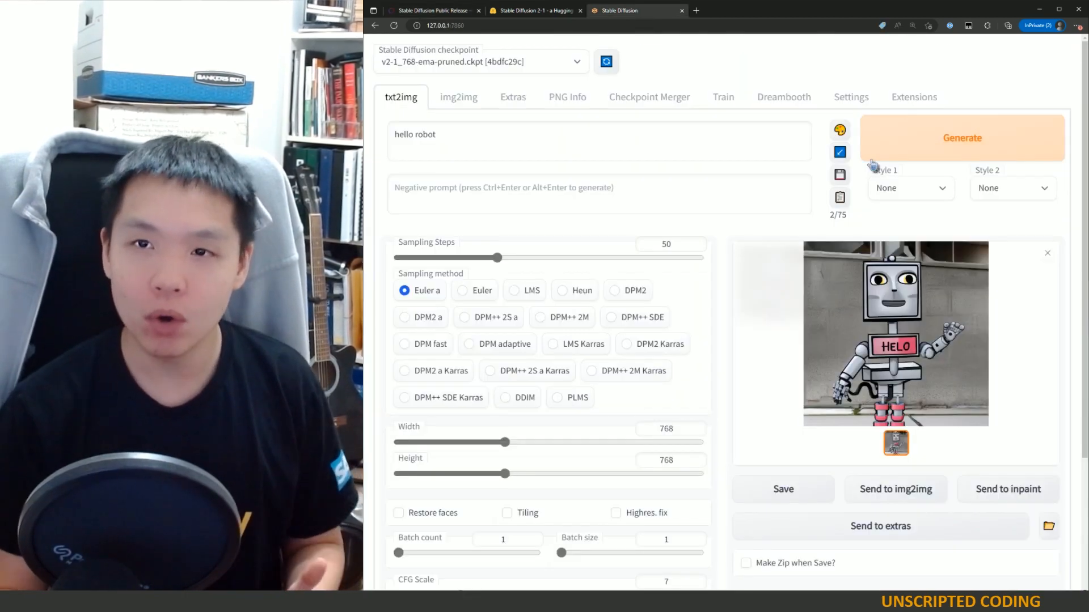
scroll(790, 397, "down", 3)
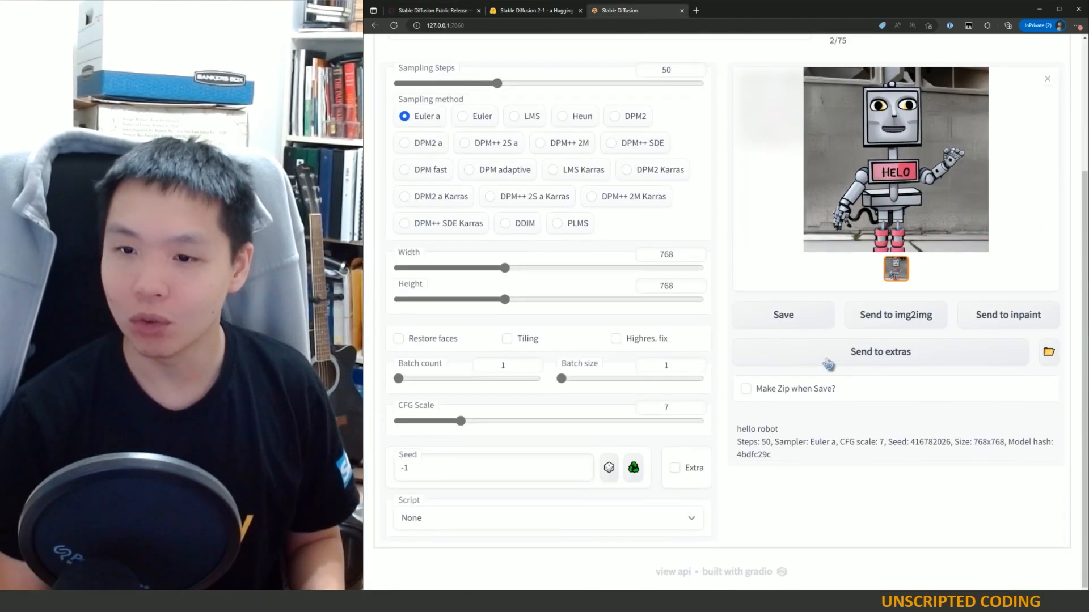
scroll(826, 363, "up", 3)
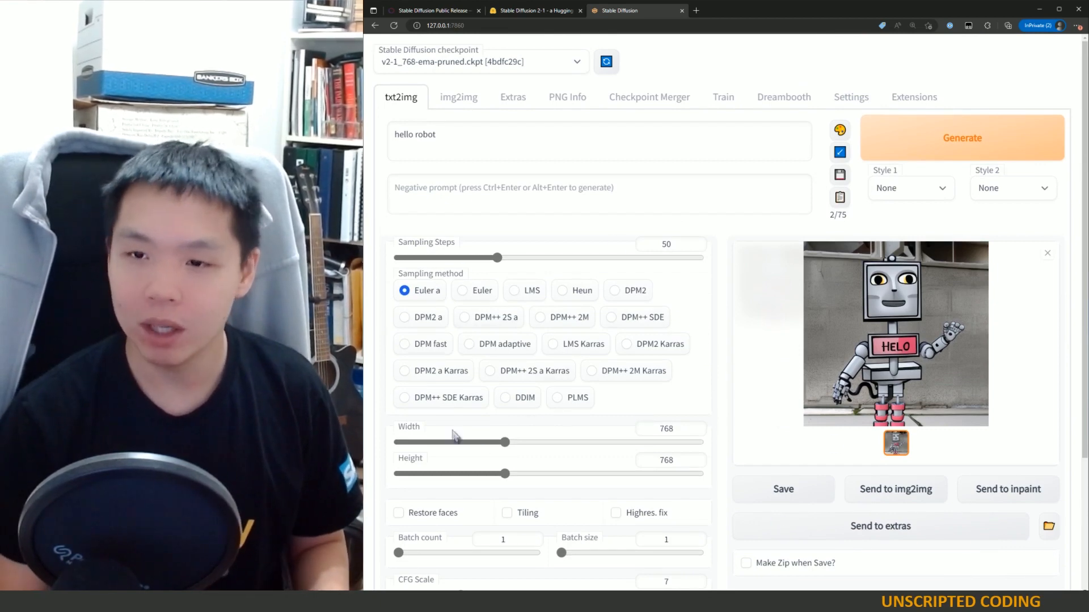
scroll(757, 474, "down", 3)
scroll(787, 437, "up", 3)
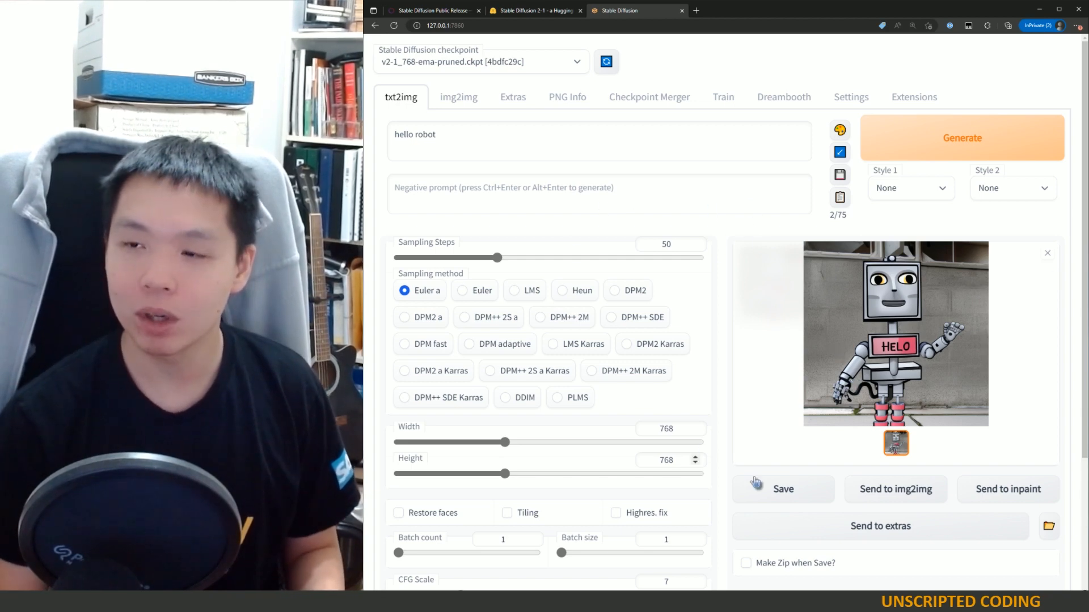
Step: Return to the Stable Diffusion Public Release announcement and scroll through the article and its example images
left_click(440, 11)
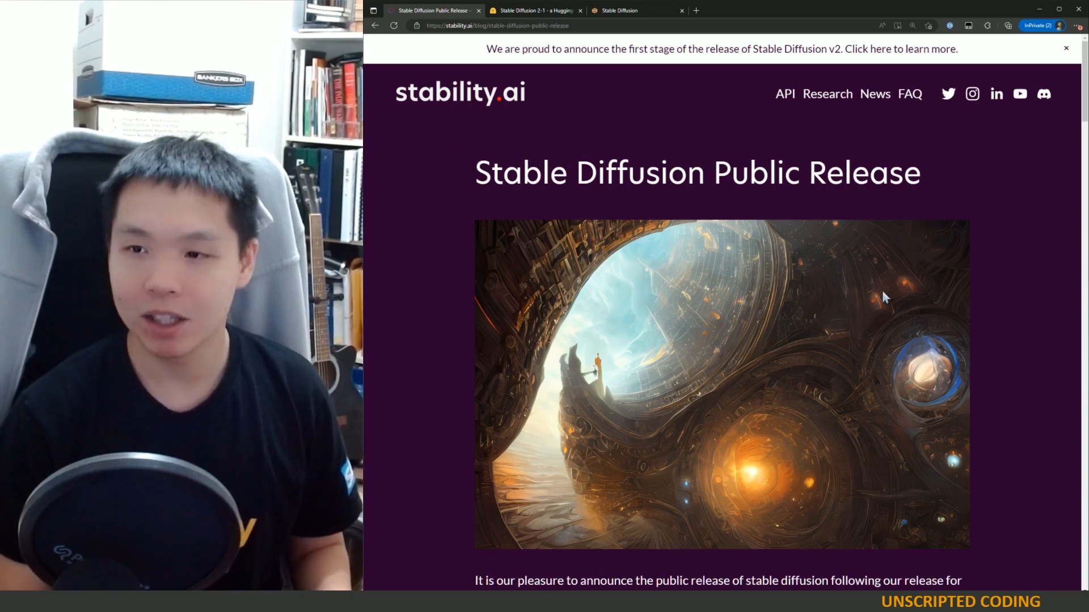
scroll(880, 292, "down", 10)
scroll(880, 292, "up", 7)
scroll(884, 301, "down", 15)
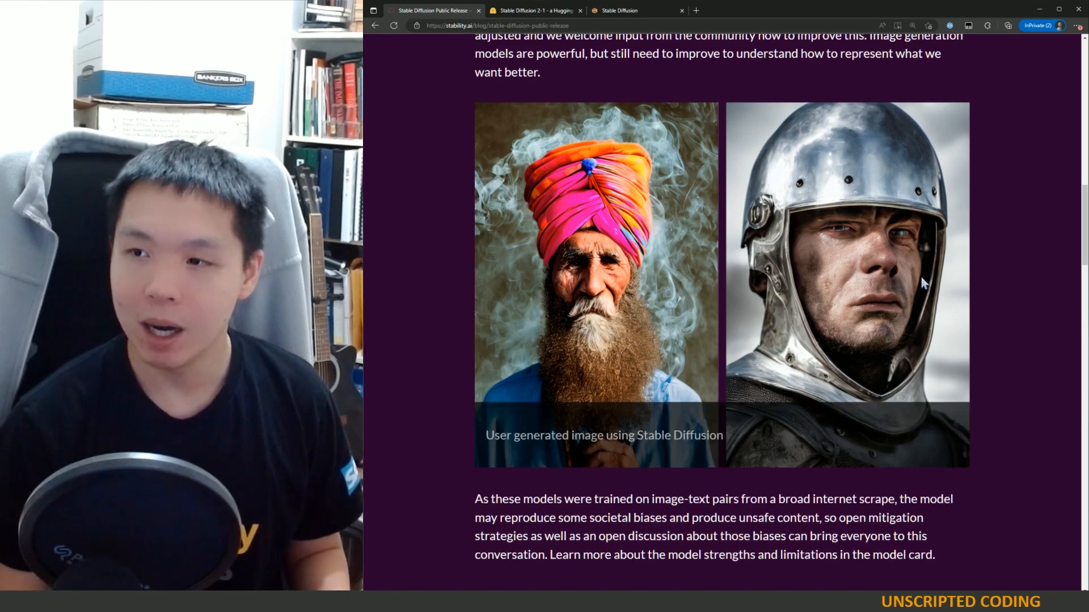
scroll(923, 285, "up", 8)
scroll(921, 282, "up", 8)
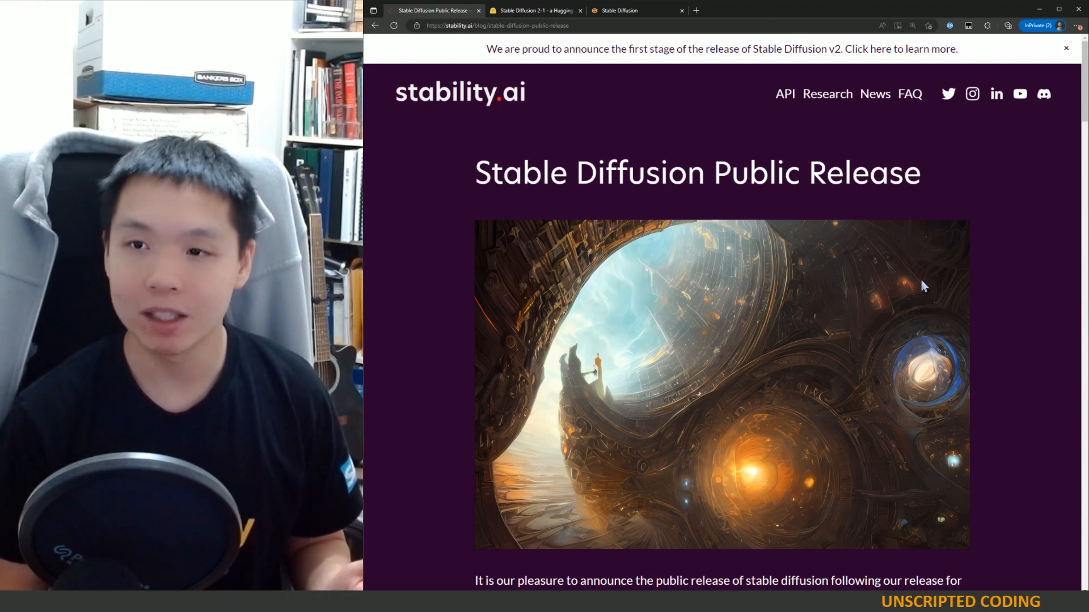
scroll(872, 361, "down", 1)
scroll(872, 366, "down", 1)
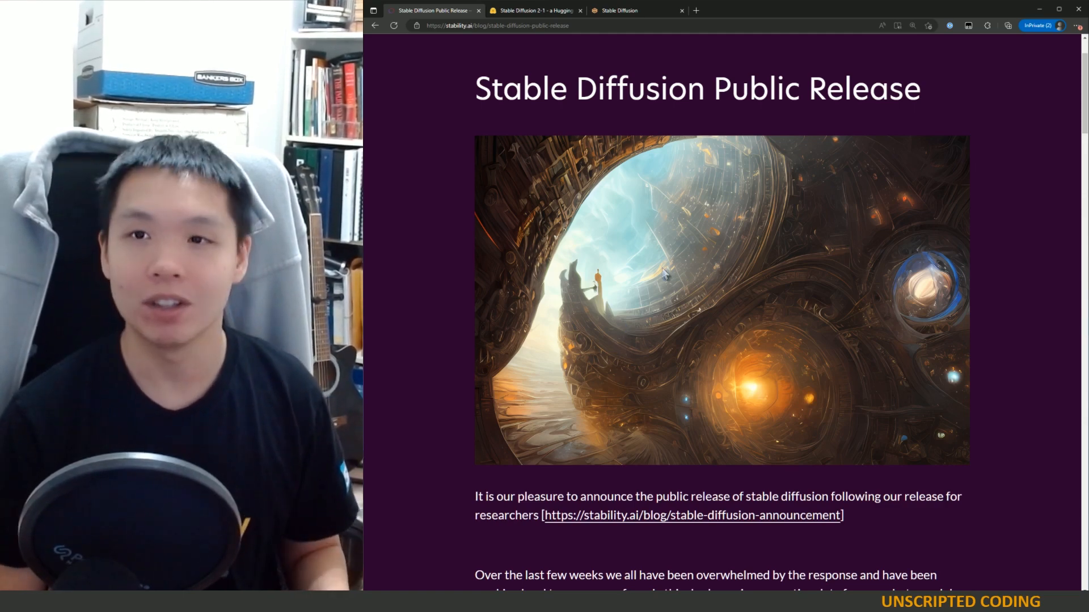
Step: Open the Hugging Face Stable Diffusion 2.1 Demo tab and enlarge the page to read it
left_click(536, 14)
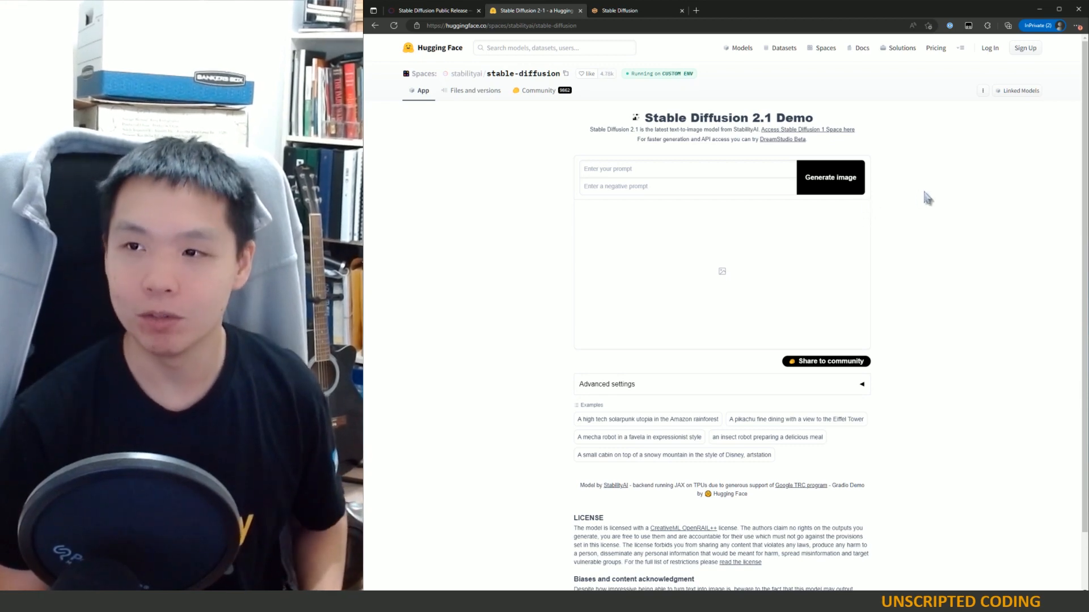
key("ctrl+plus")
key("ctrl+plus")
key("ctrl+plus")
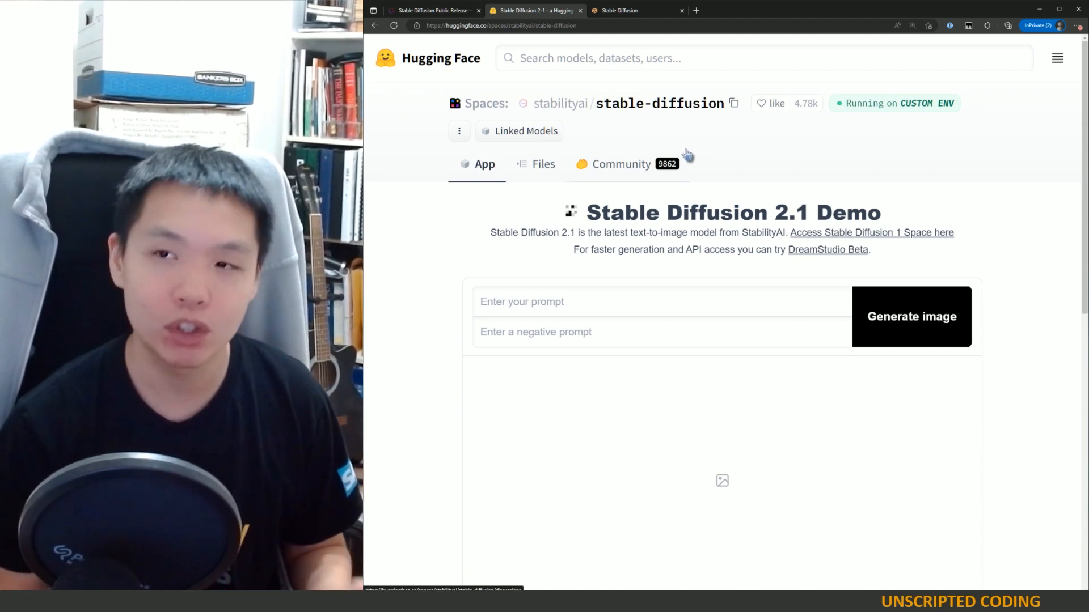
Step: Go back to the web UI tab and scroll through the txt2img panel
left_click(618, 10)
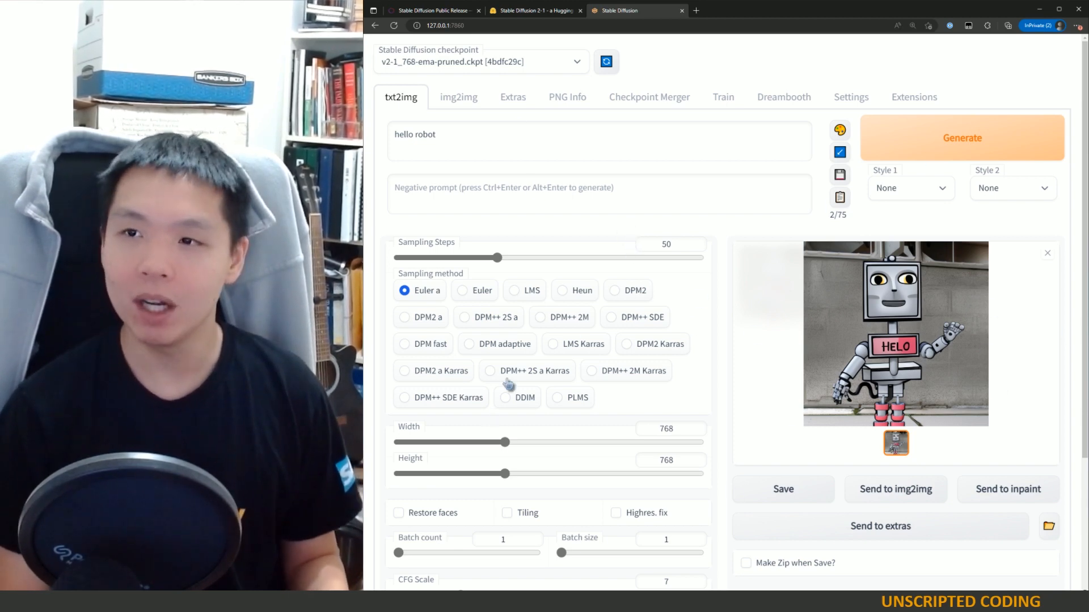
scroll(608, 510, "down", 3)
scroll(601, 494, "up", 3)
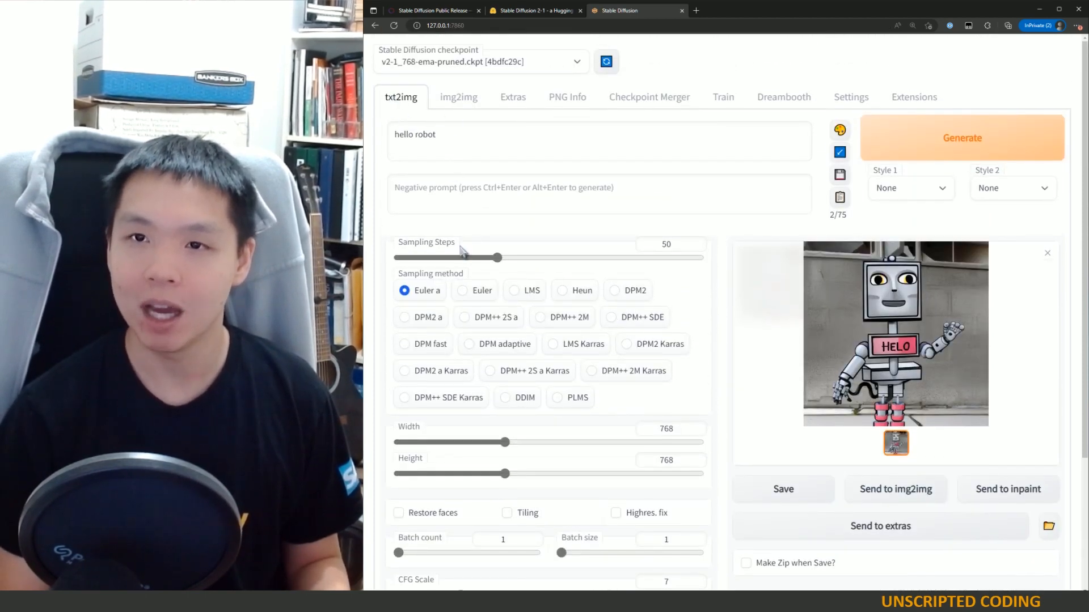
Step: Browse the img2img and Extras tabs of the web UI to compare their inputs
left_click(476, 106)
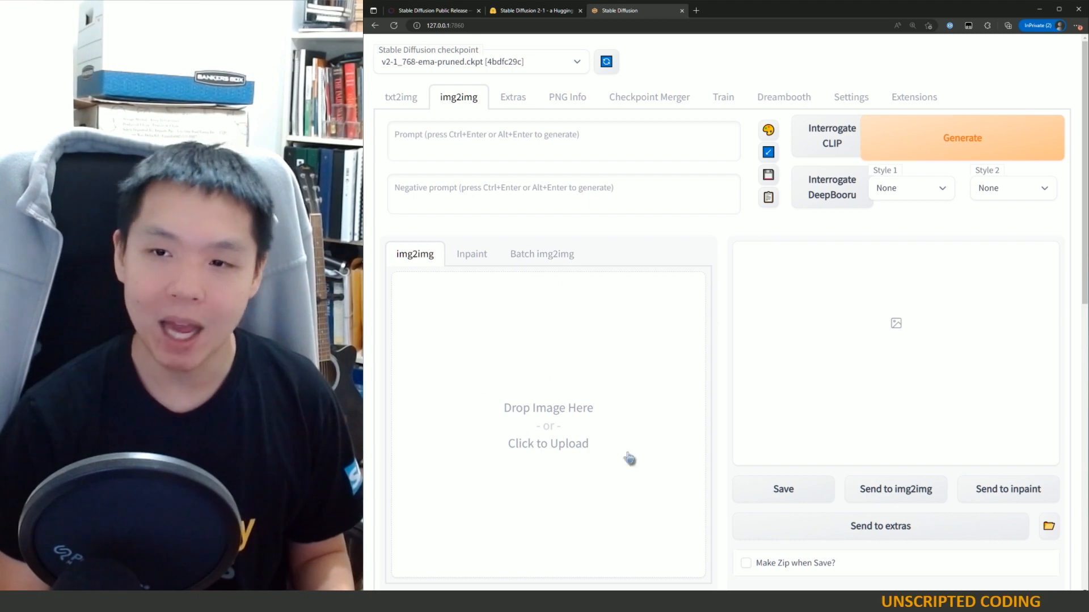
left_click(400, 101)
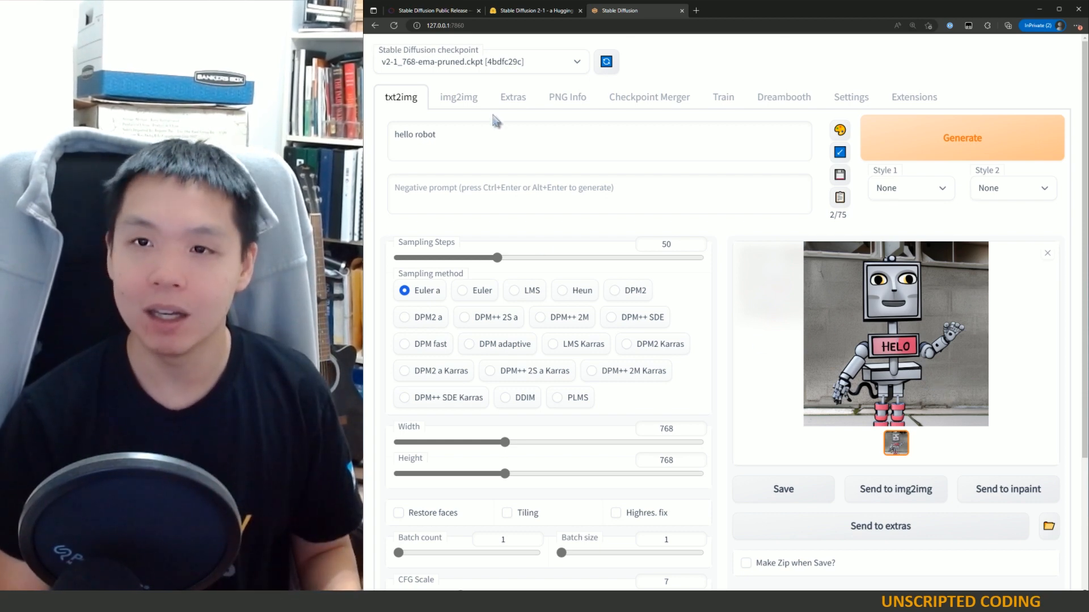
left_click(460, 103)
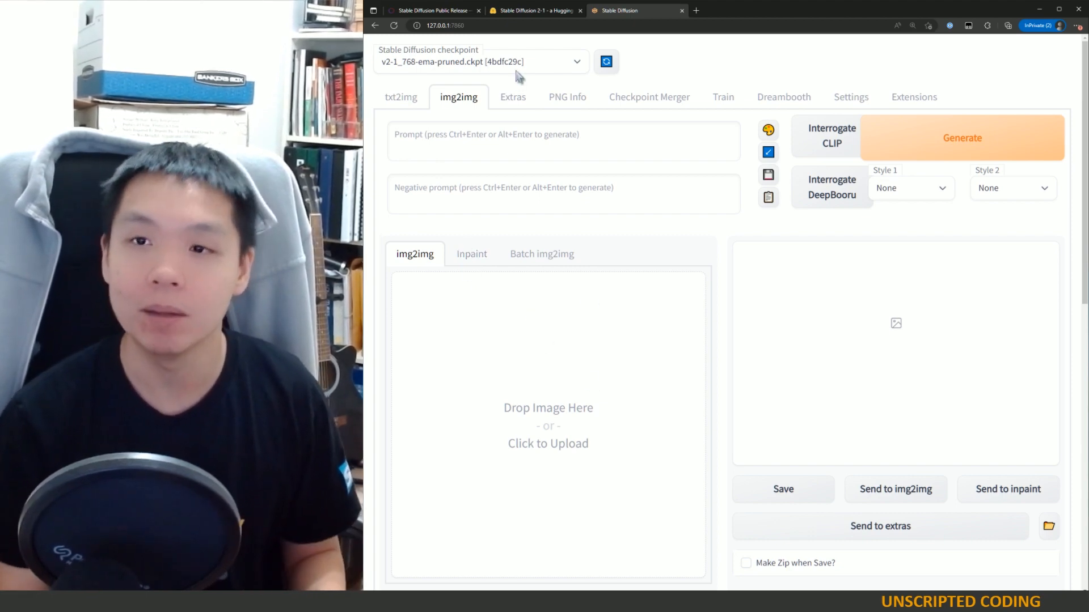
left_click(504, 103)
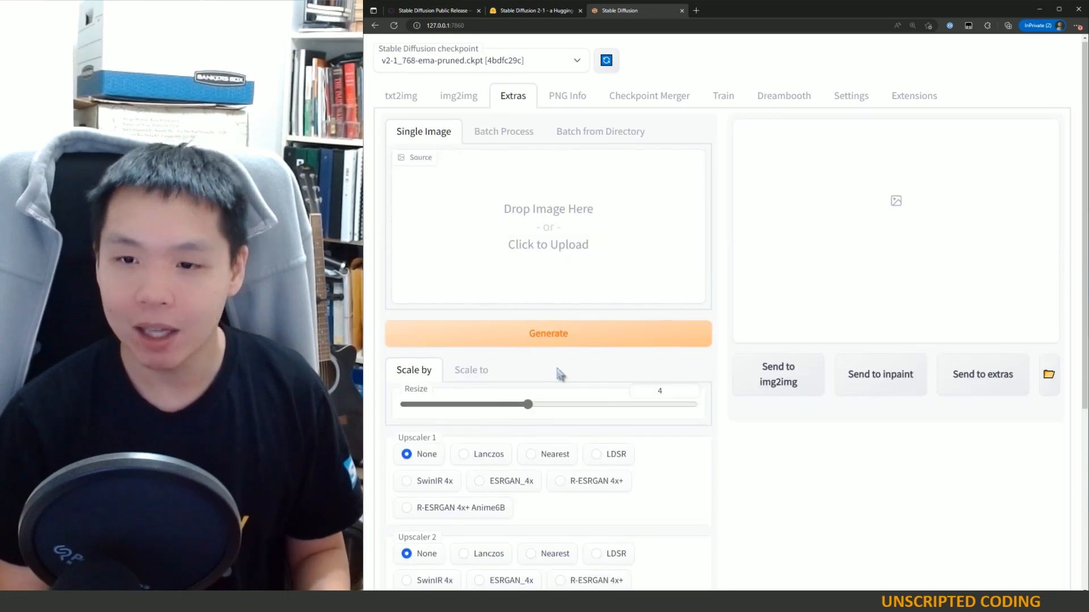
scroll(559, 370, "down", 5)
scroll(520, 457, "up", 5)
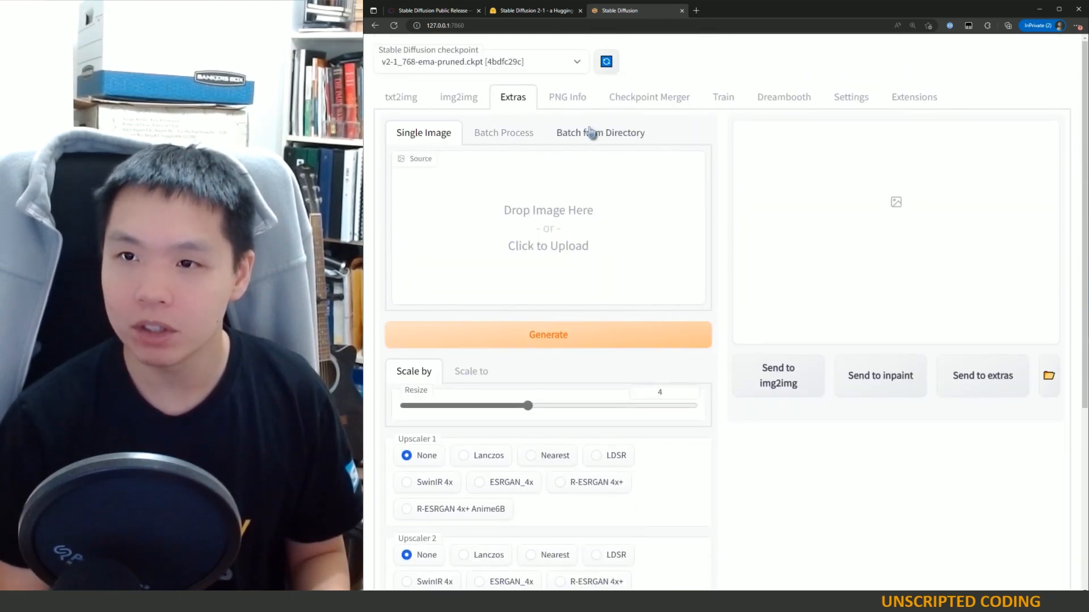
Step: Review the txt2img options down to the Script selector, opening and closing its list
left_click(430, 97)
scroll(493, 421, "down", 5)
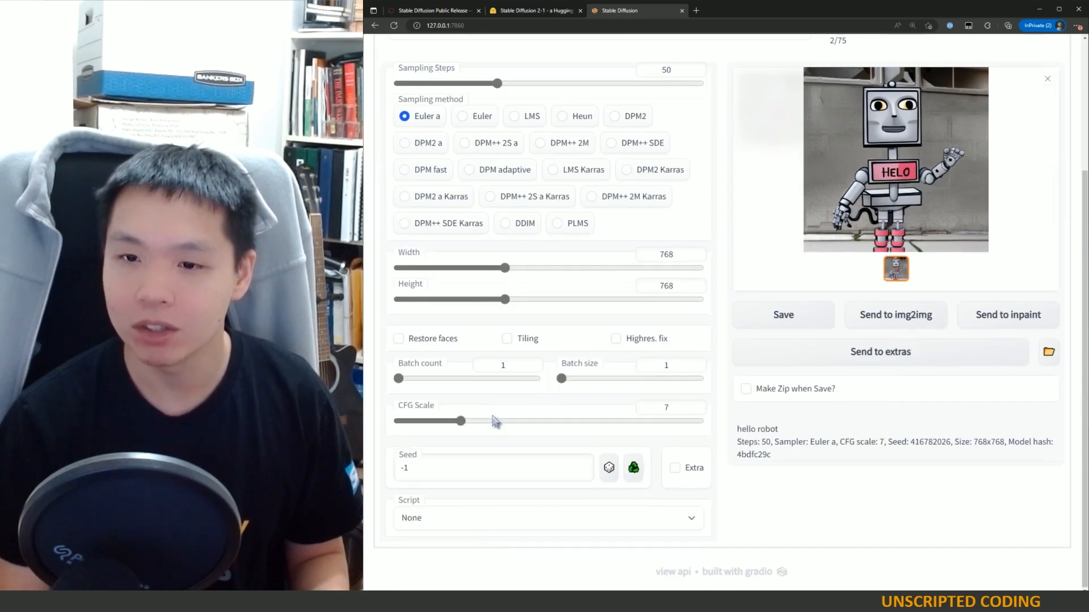
left_click(474, 525)
left_click(475, 528)
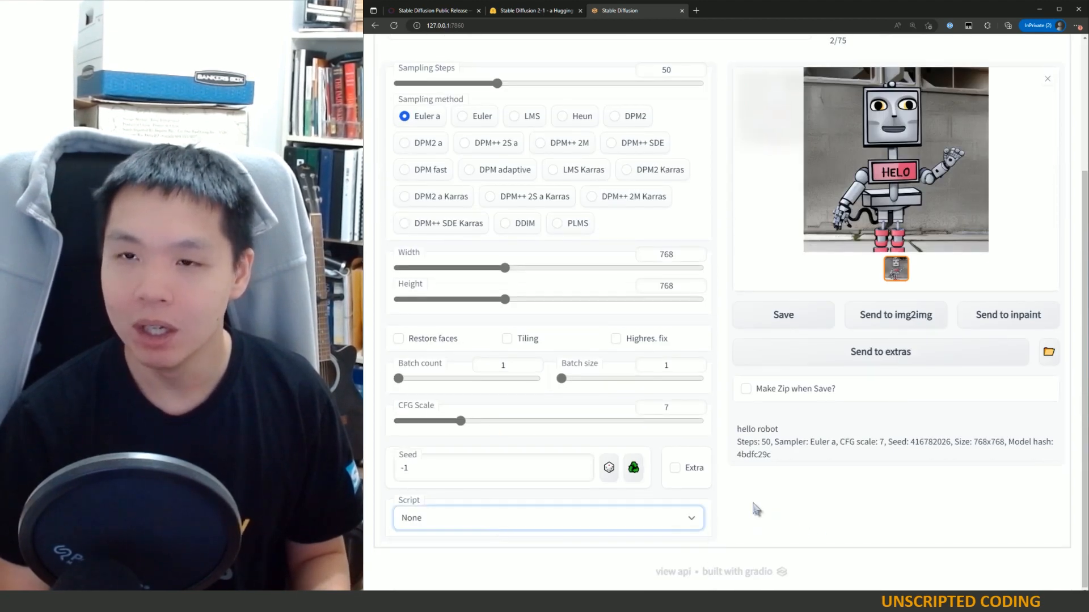
scroll(753, 511, "up", 3)
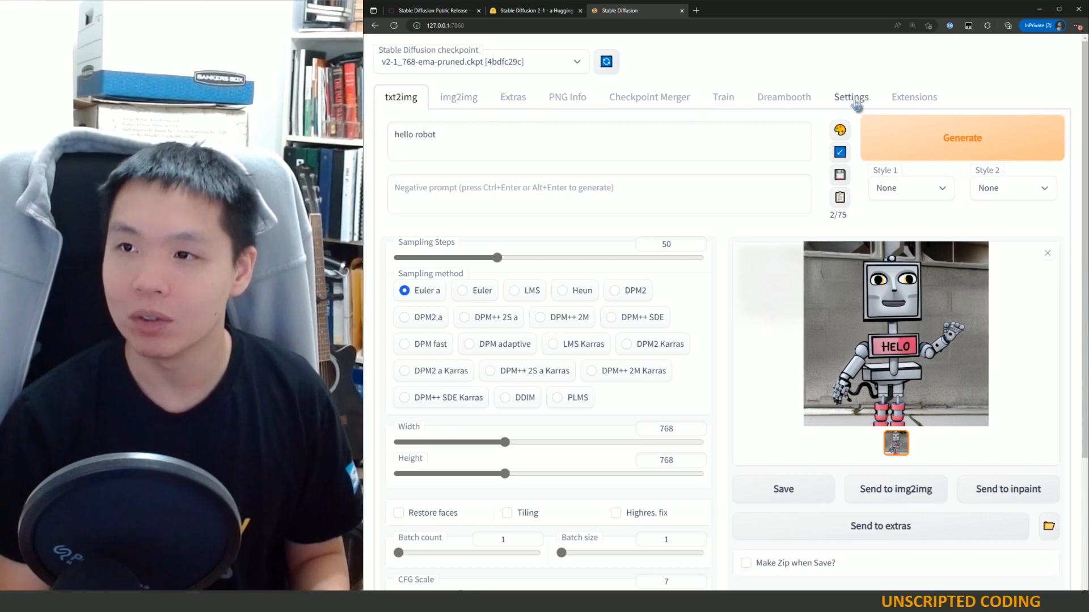
Step: Check the installed extensions list, then inspect the Extras tab's resize and upscaler options
left_click(910, 100)
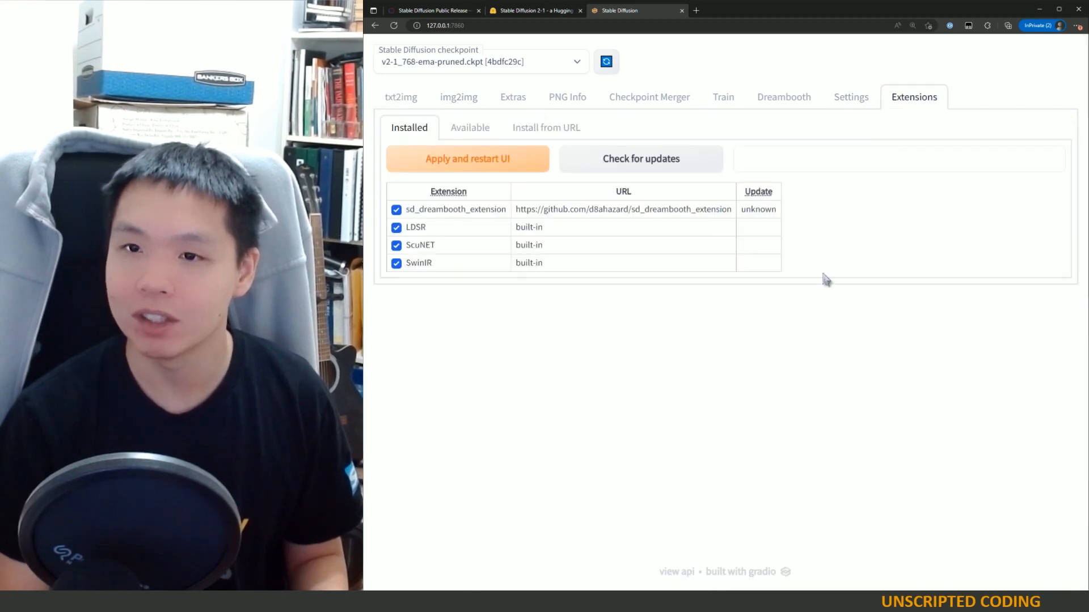
left_click(507, 101)
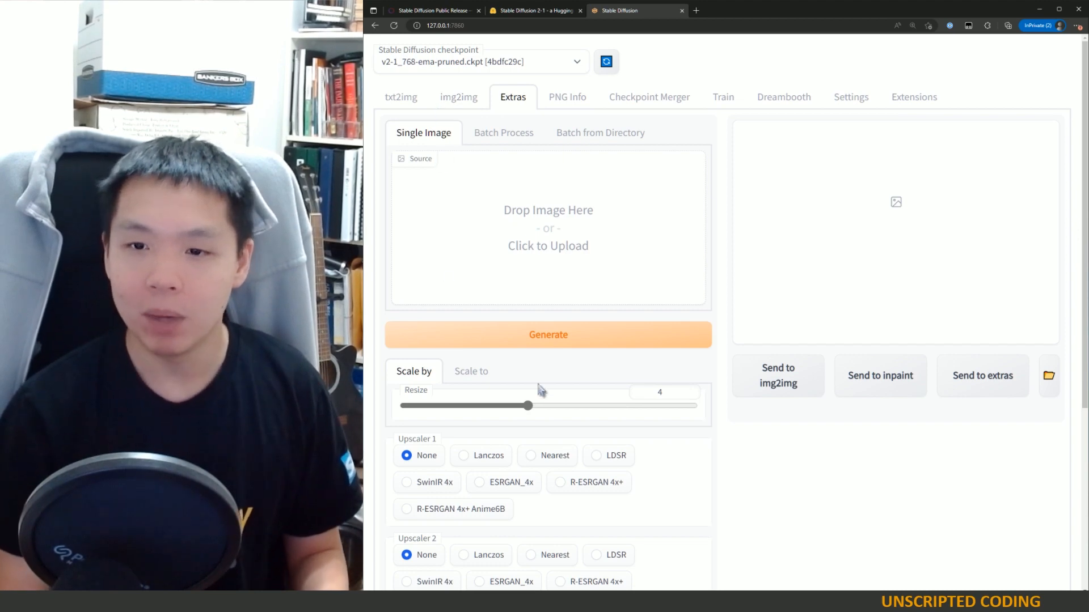
scroll(549, 389, "down", 3)
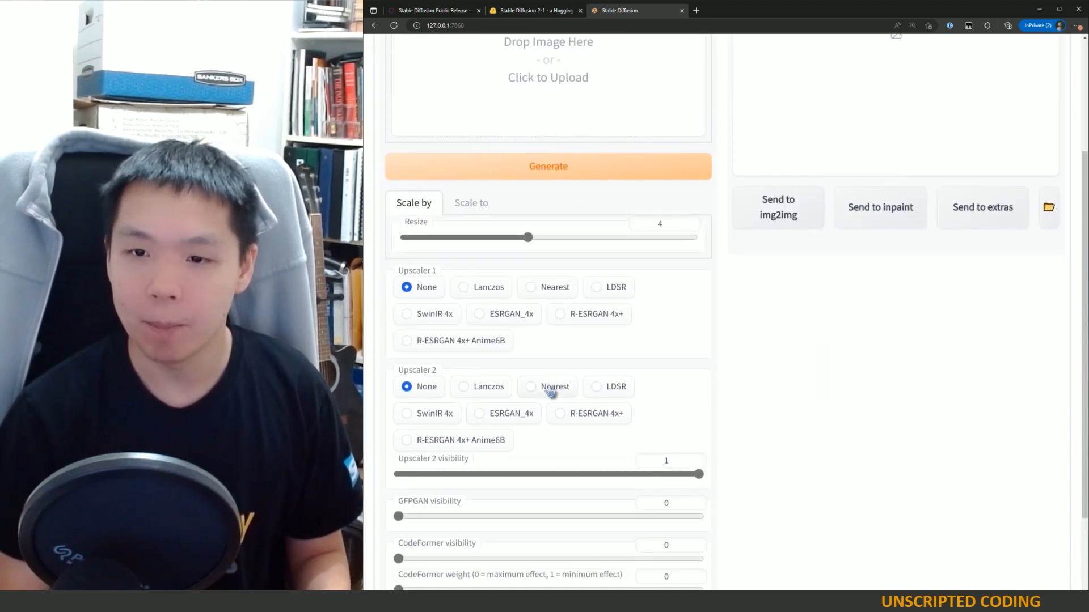
scroll(550, 390, "up", 4)
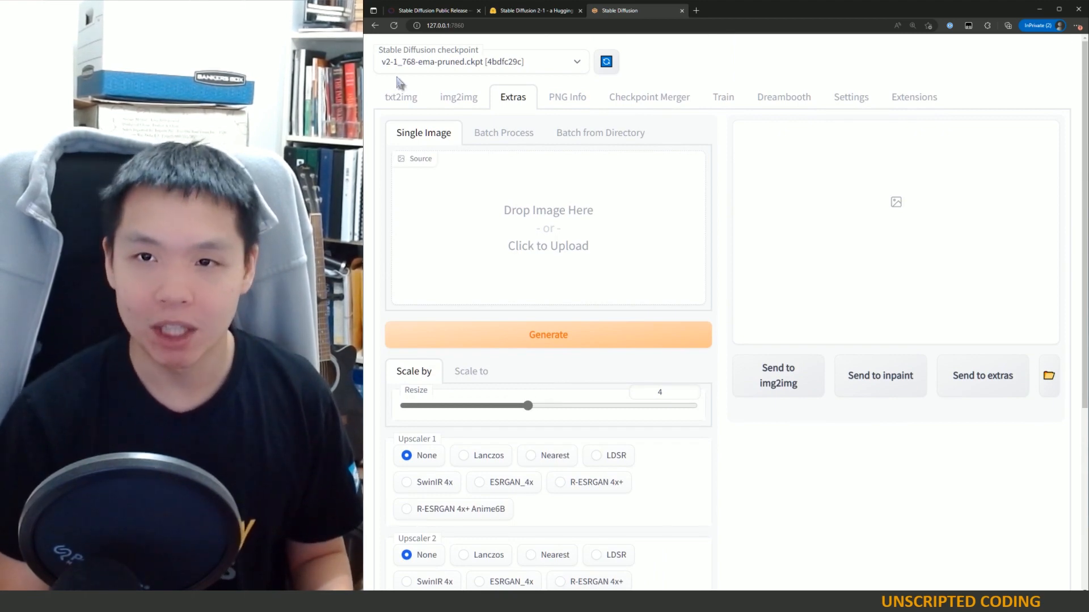
Step: View the generated robot image full-size in the txt2img gallery and close the viewer
left_click(403, 97)
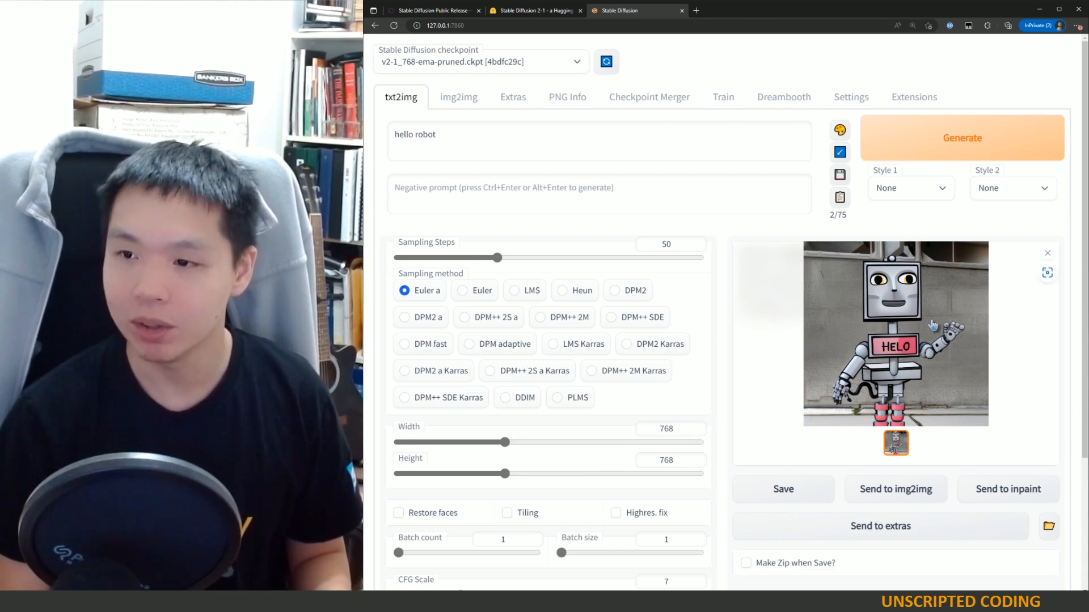
left_click(913, 319)
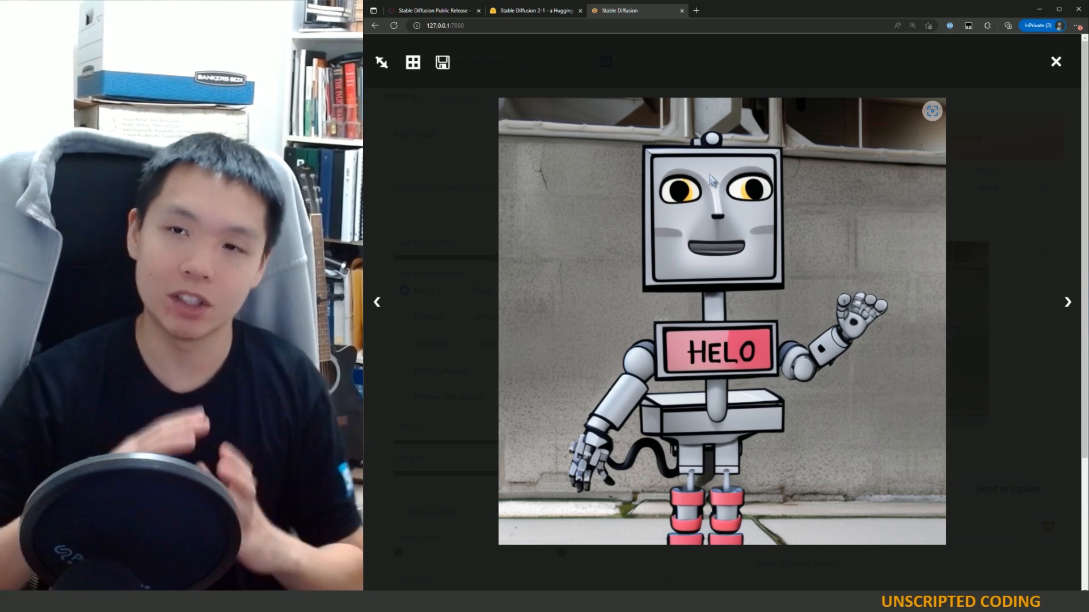
left_click(1056, 62)
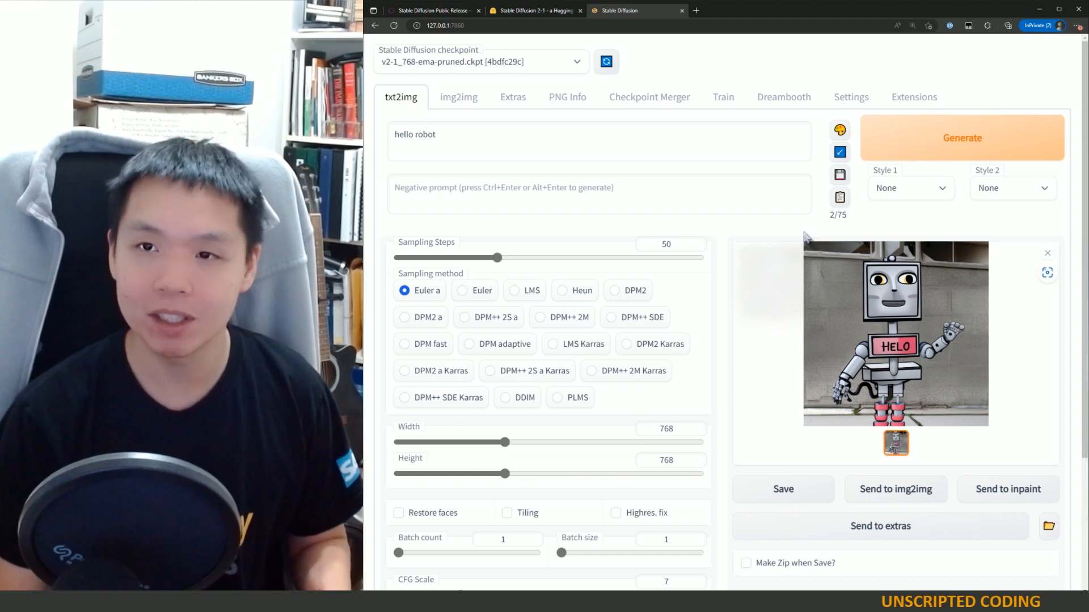
Step: Examine the Extras tab's upscaler, visibility and face restoration settings
left_click(513, 97)
scroll(473, 470, "down", 3)
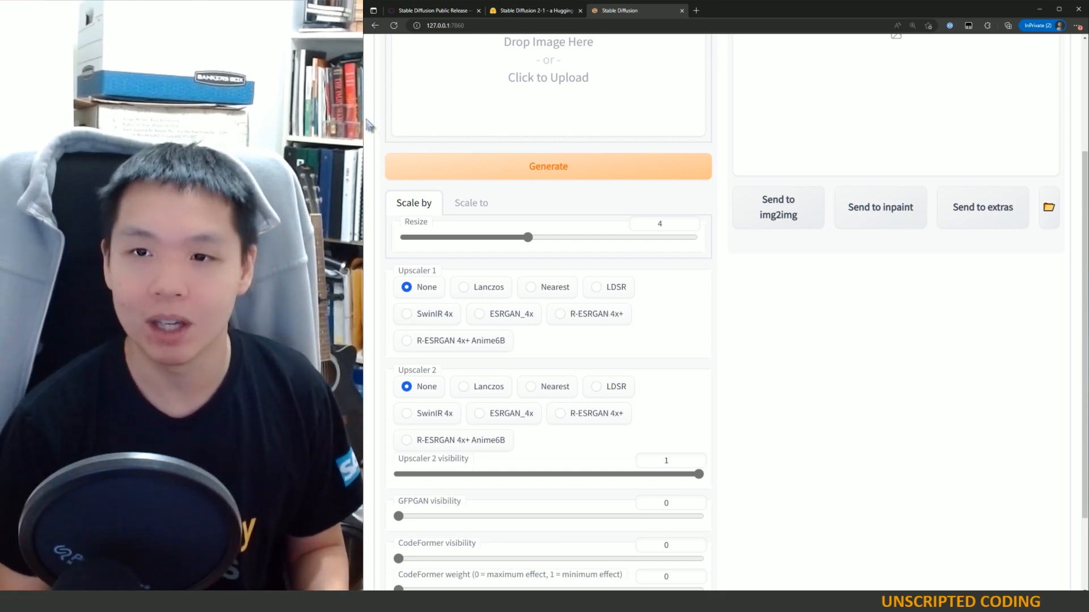
scroll(374, 119, "up", 3)
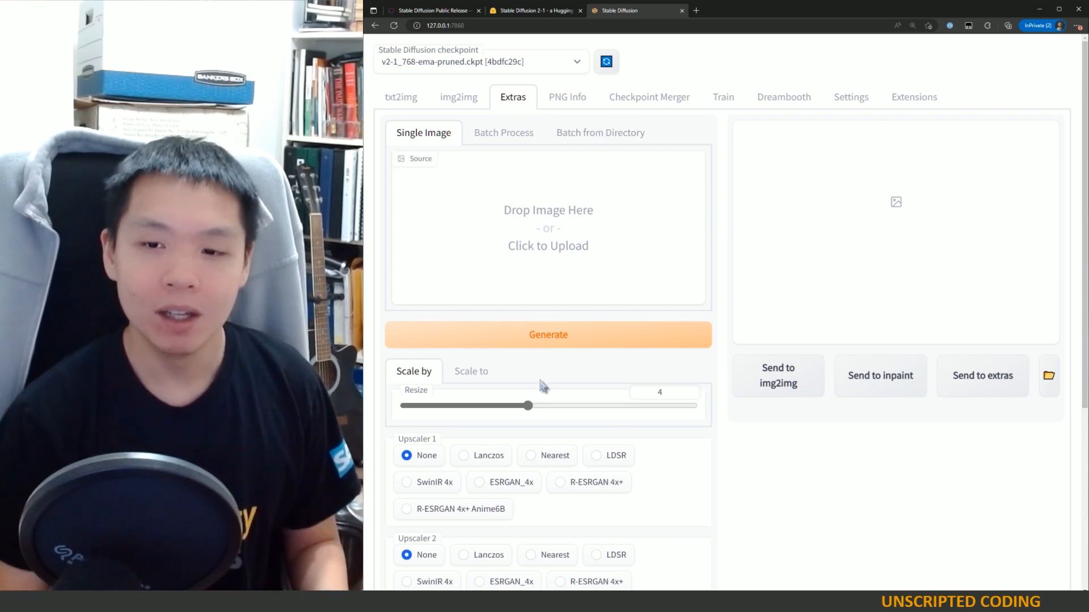
scroll(541, 385, "down", 4)
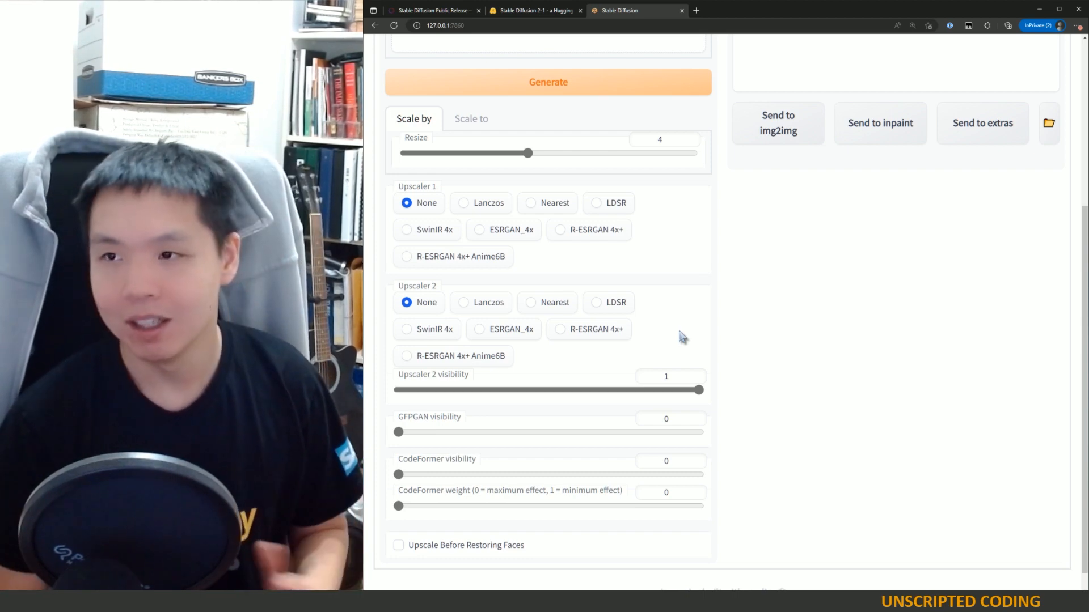
scroll(655, 303, "up", 4)
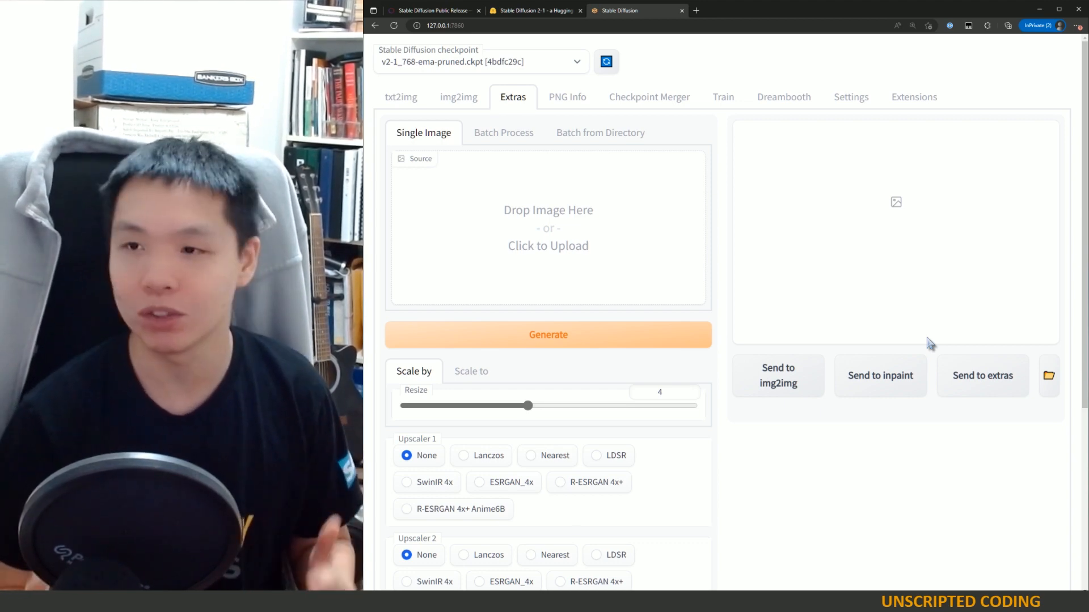
Step: Switch to txt2img and replace the prompt with "a lush forest with fairies and tree houses, detailed"
left_click(400, 98)
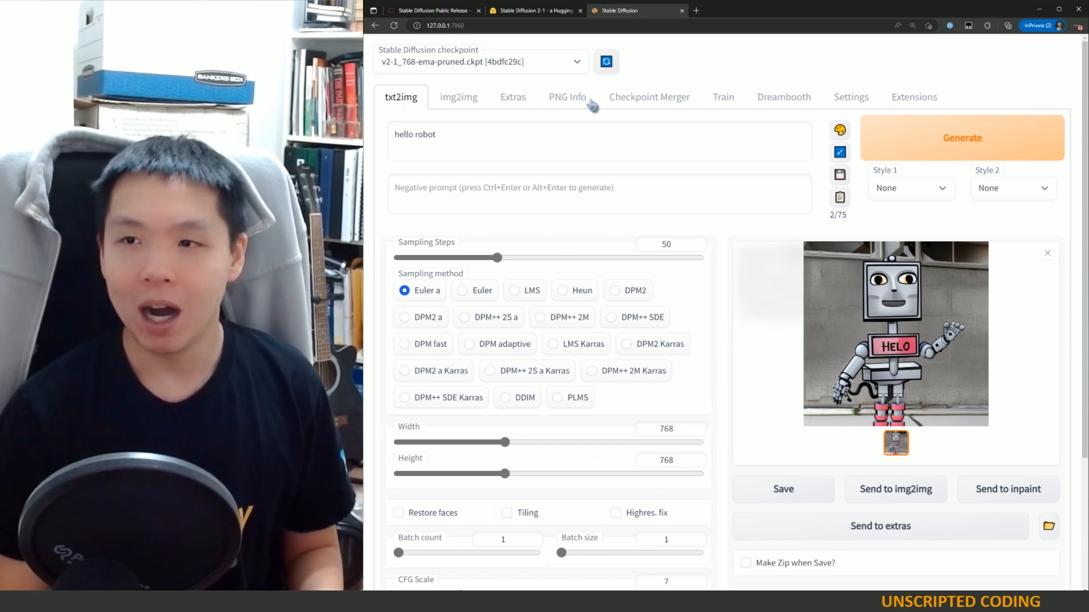
left_click(591, 148)
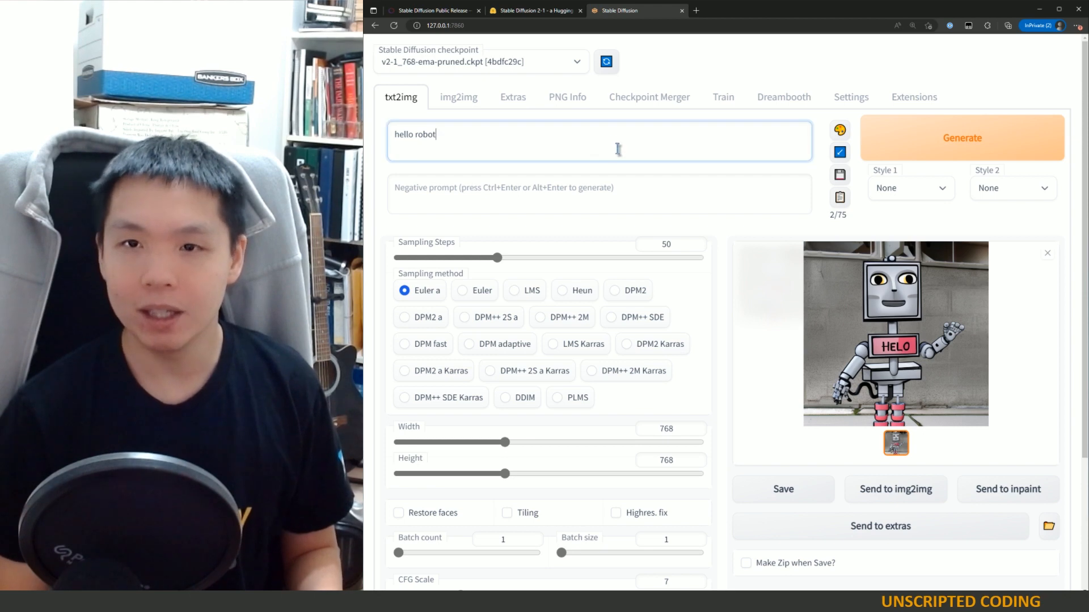
left_click_drag(616, 142, 392, 132)
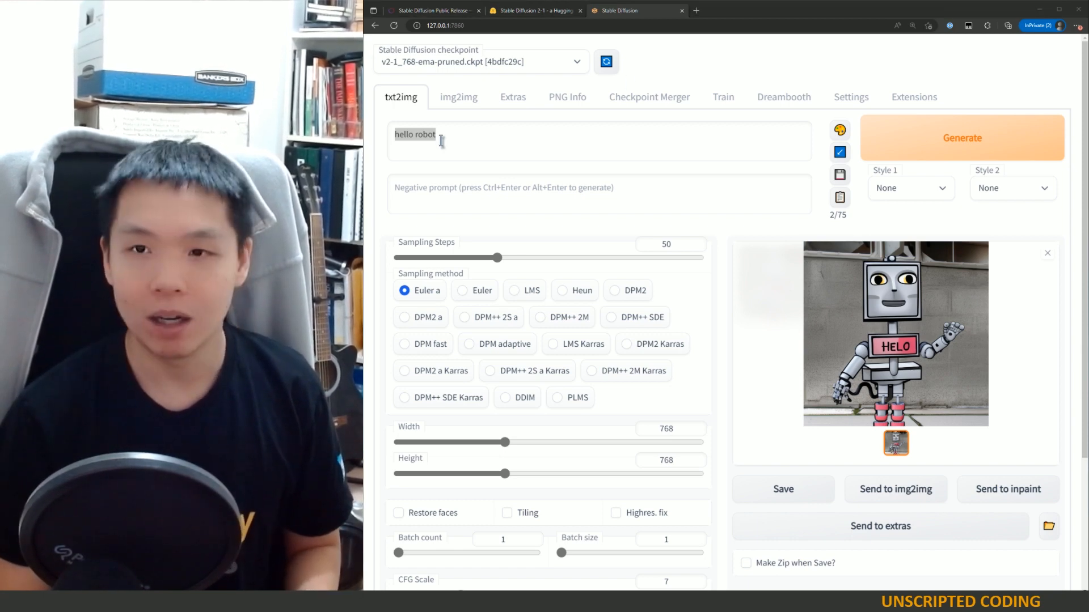
left_click(555, 141)
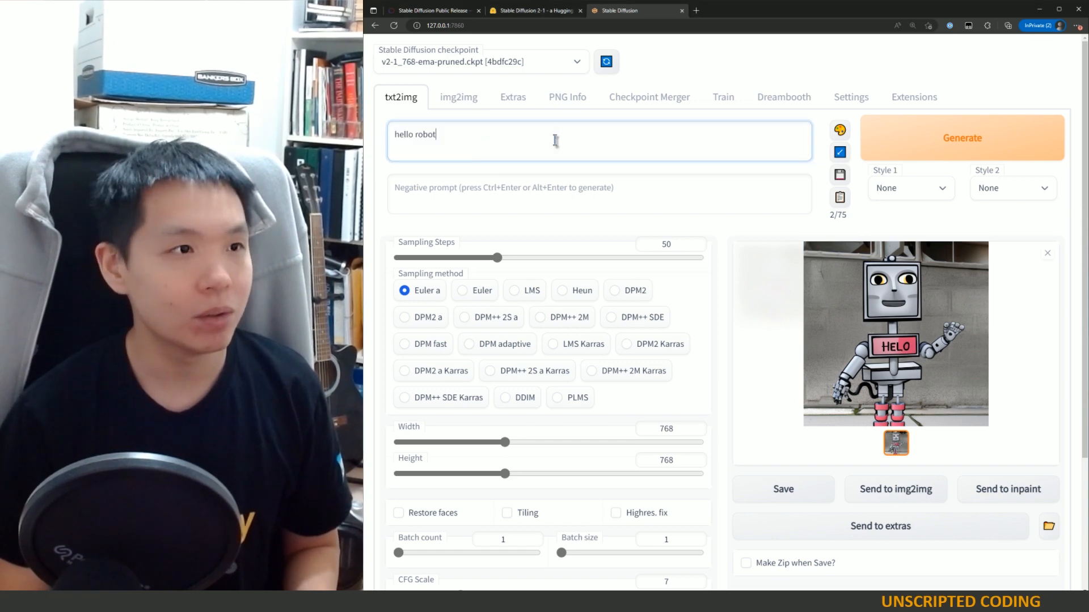
key("ctrl+a")
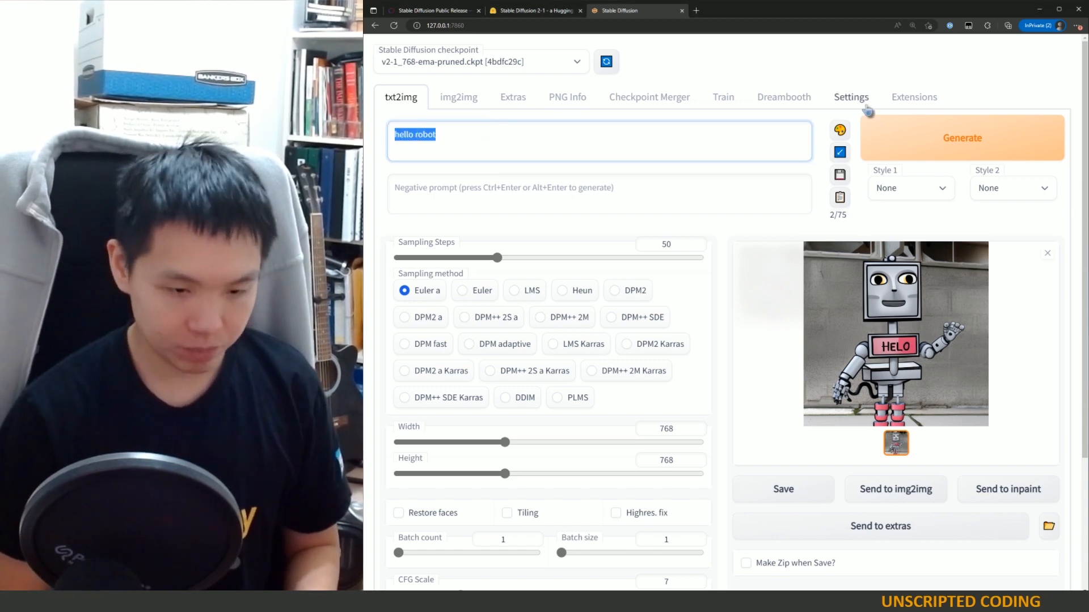
type("a lush forest with")
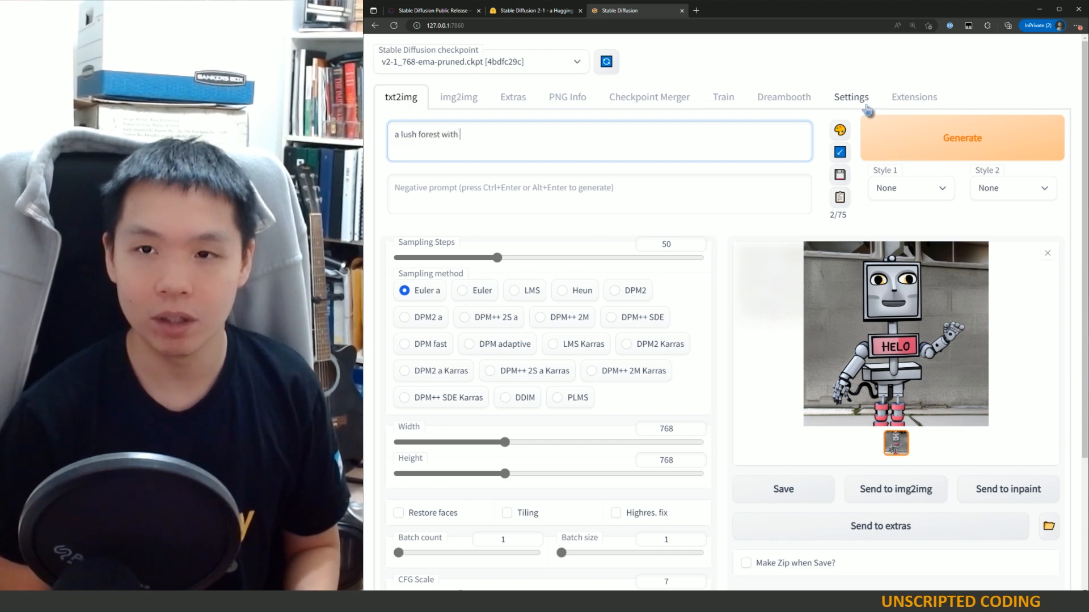
type(" fairies")
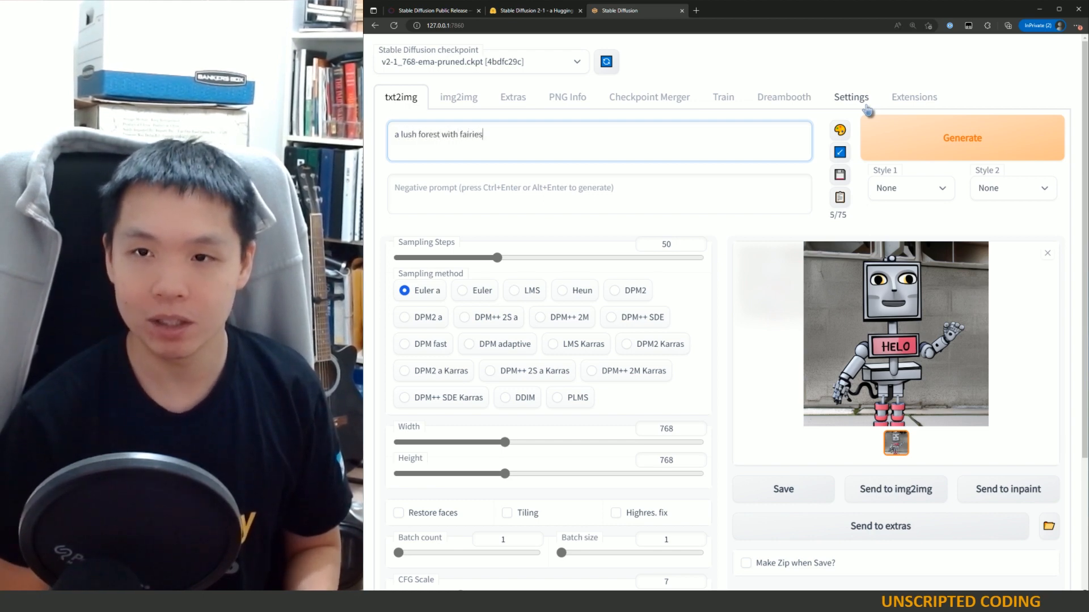
type(" and")
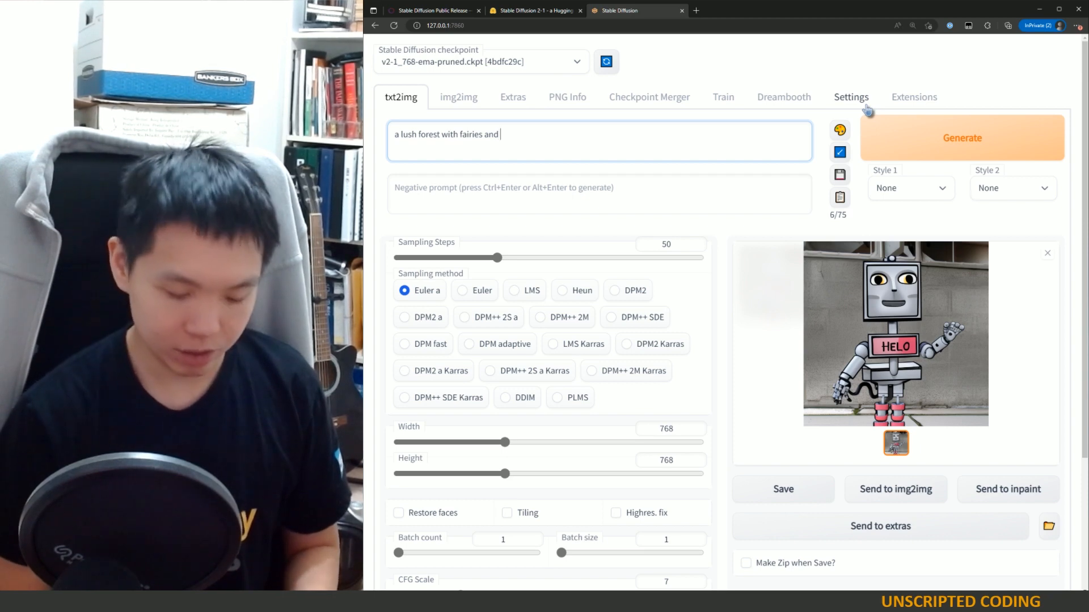
type(" tree houses")
type(",")
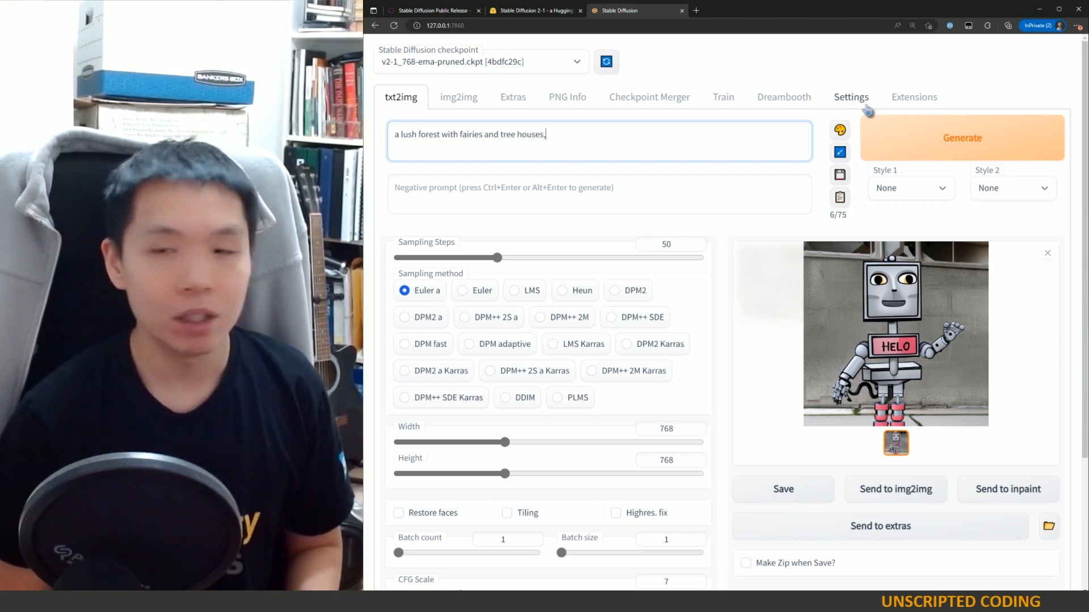
type(" detailed, ma")
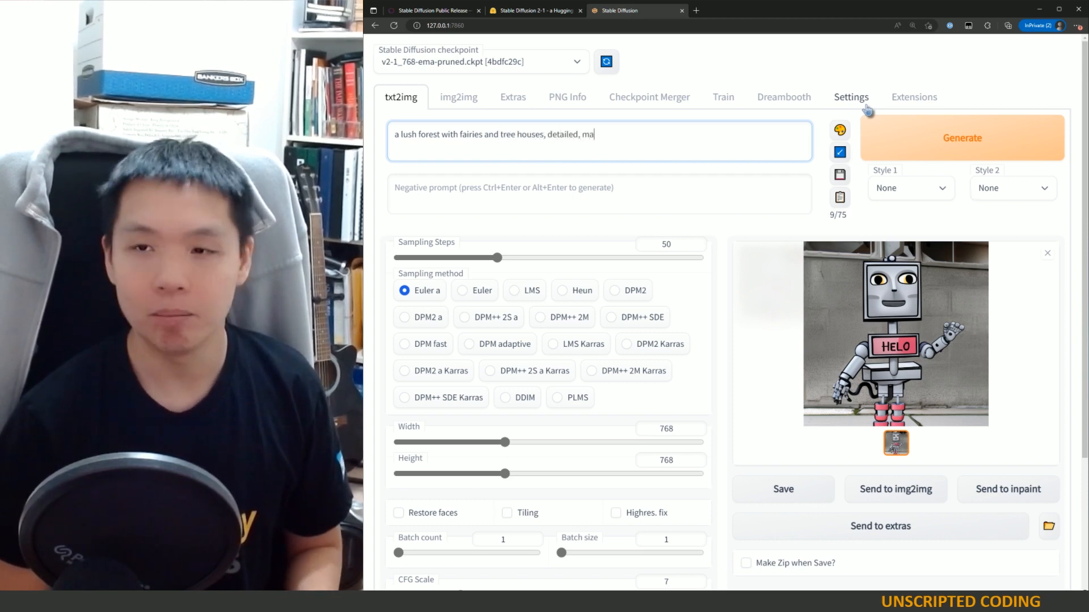
type("tte painting by wlo")
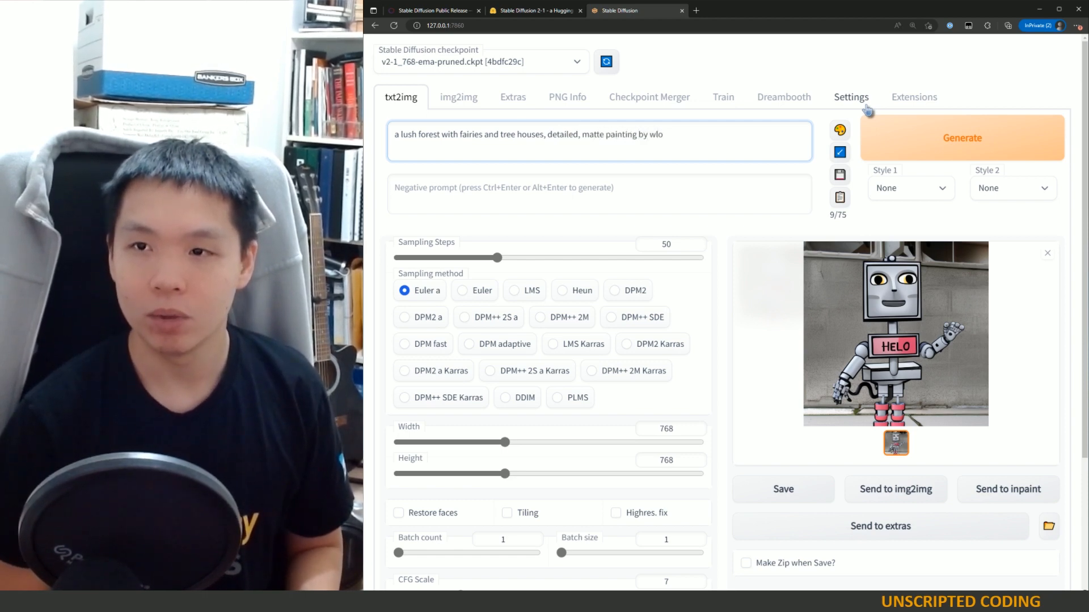
type("p, concept ")
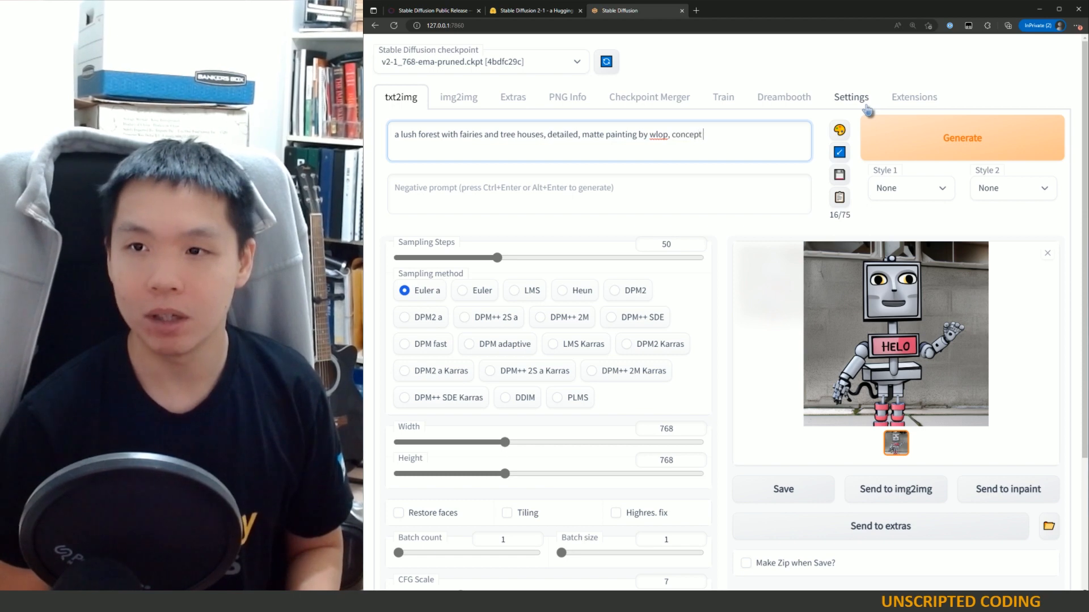
type("art, bright")
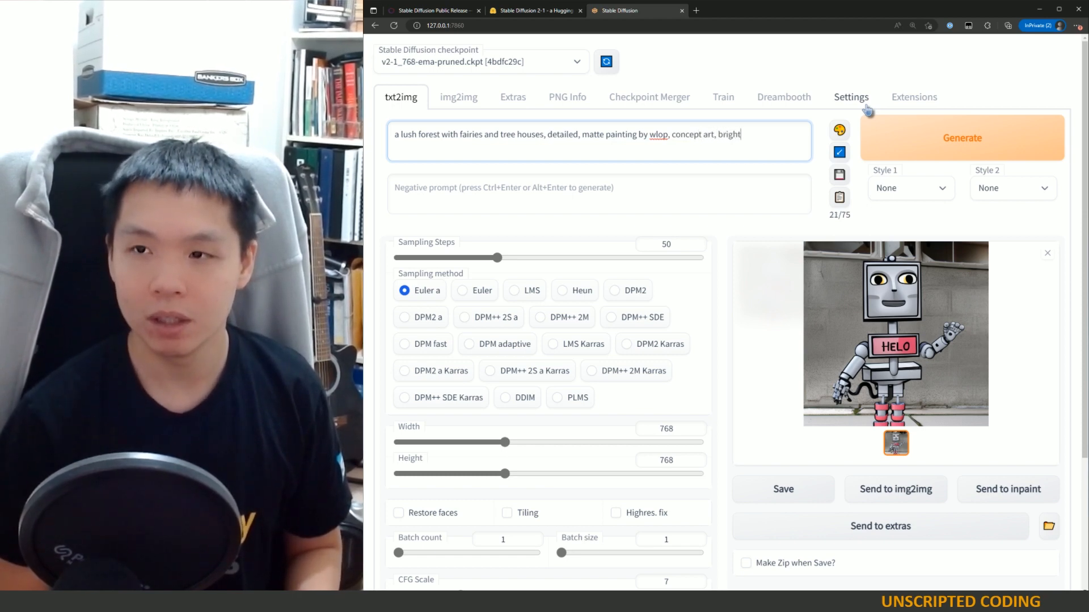
type(" colors, green ")
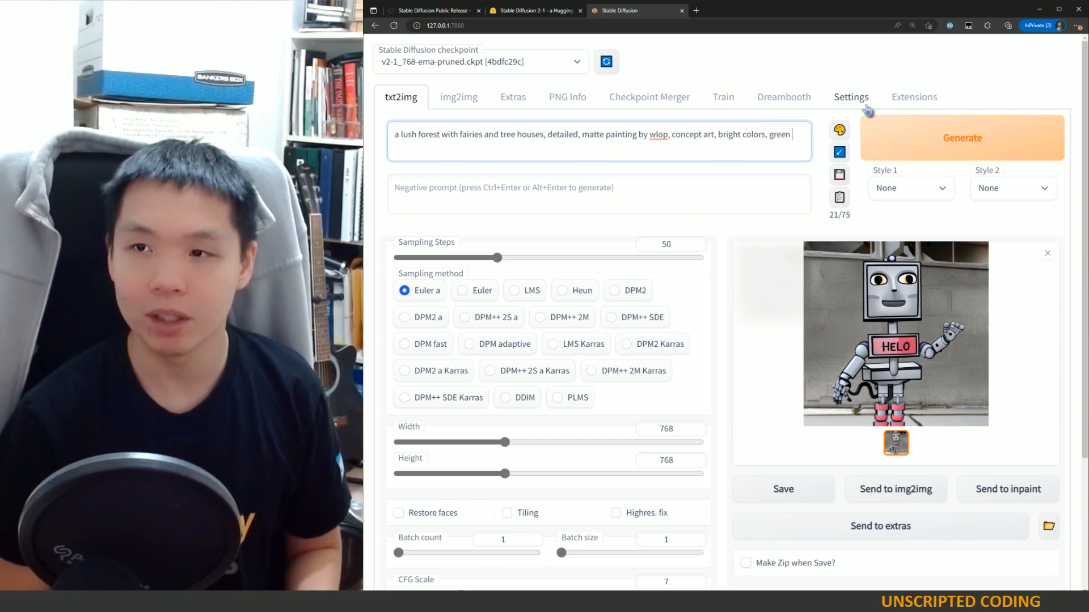
type("tinge, so")
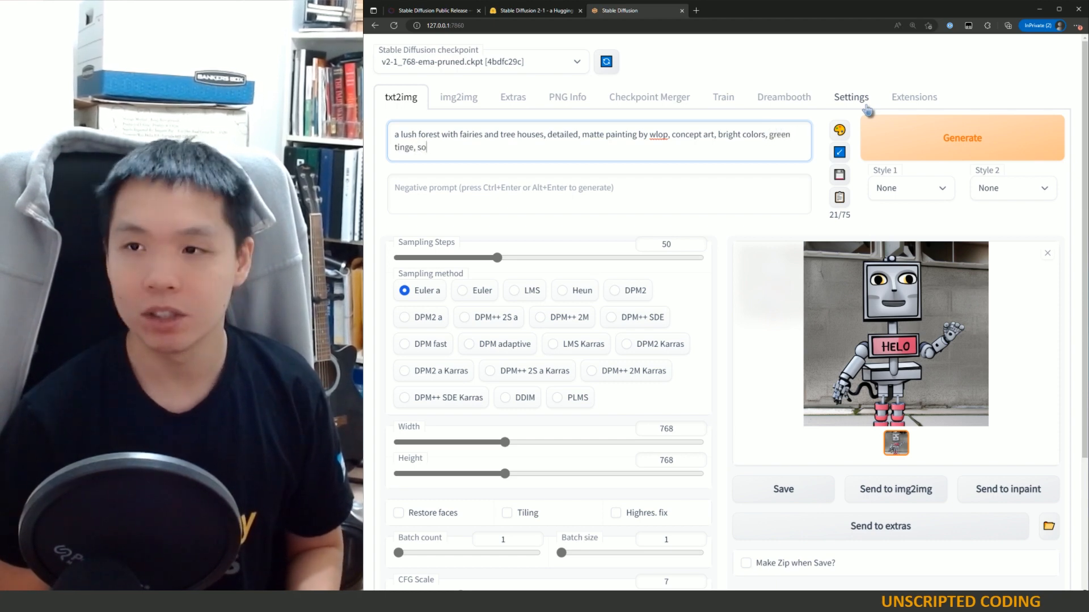
type("ft light atmosphere,")
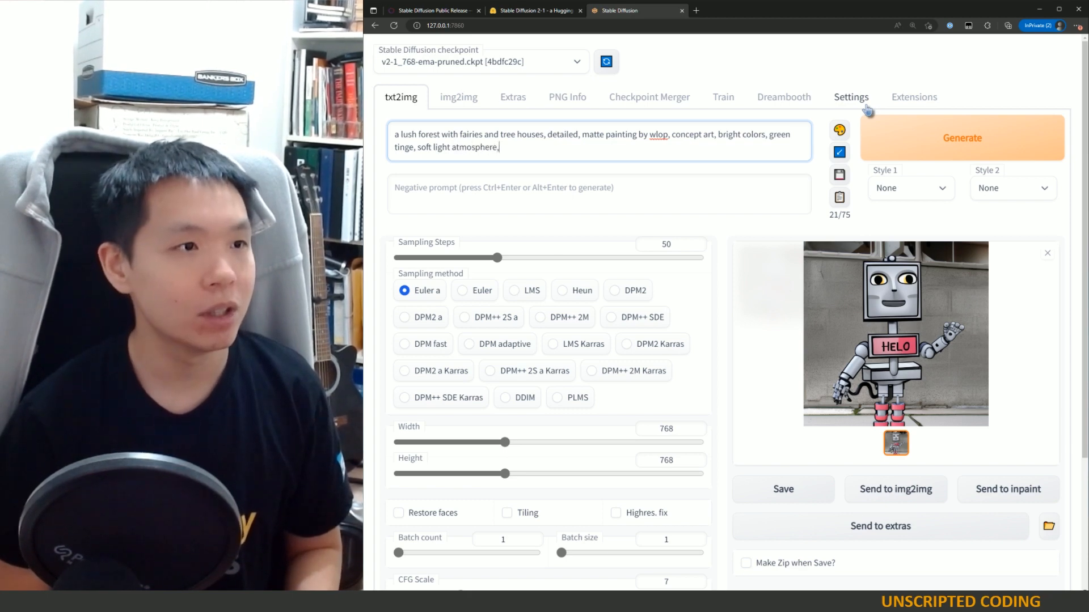
type(" un")
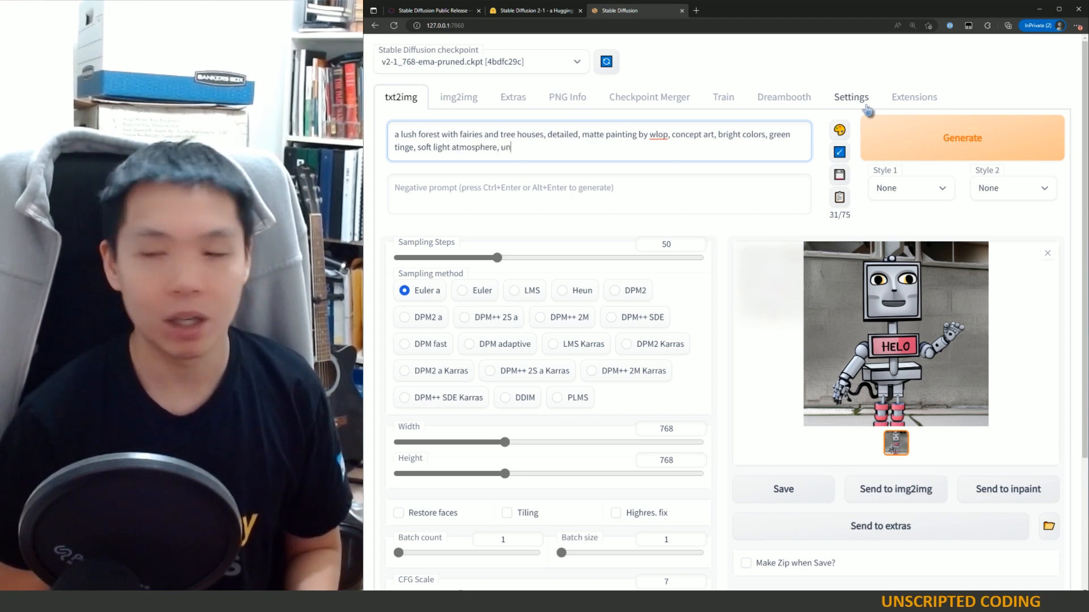
type("real engine")
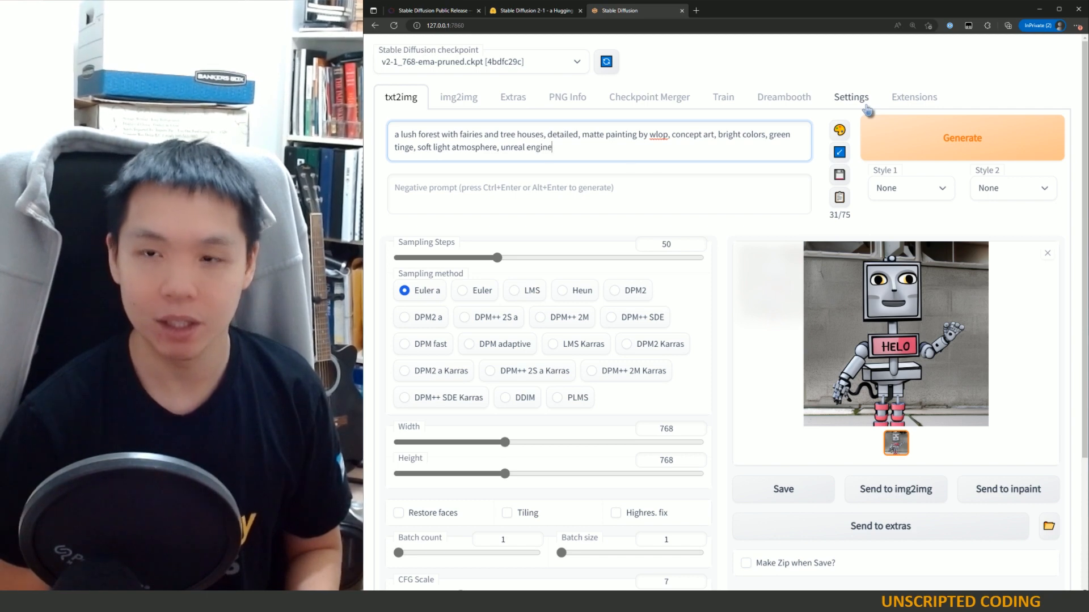
type(", 8k, ")
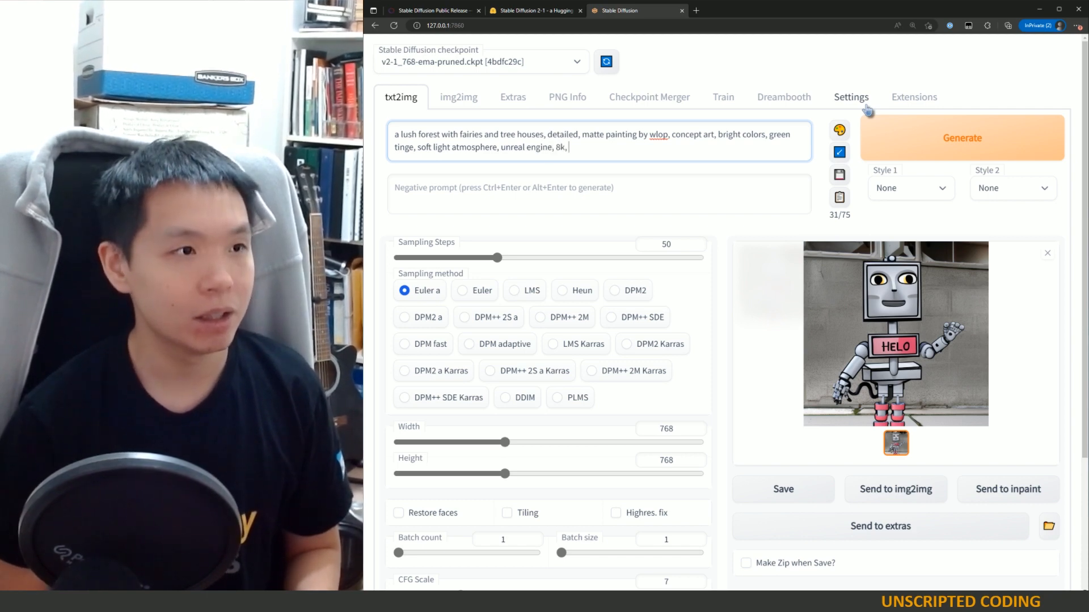
type("light effect")
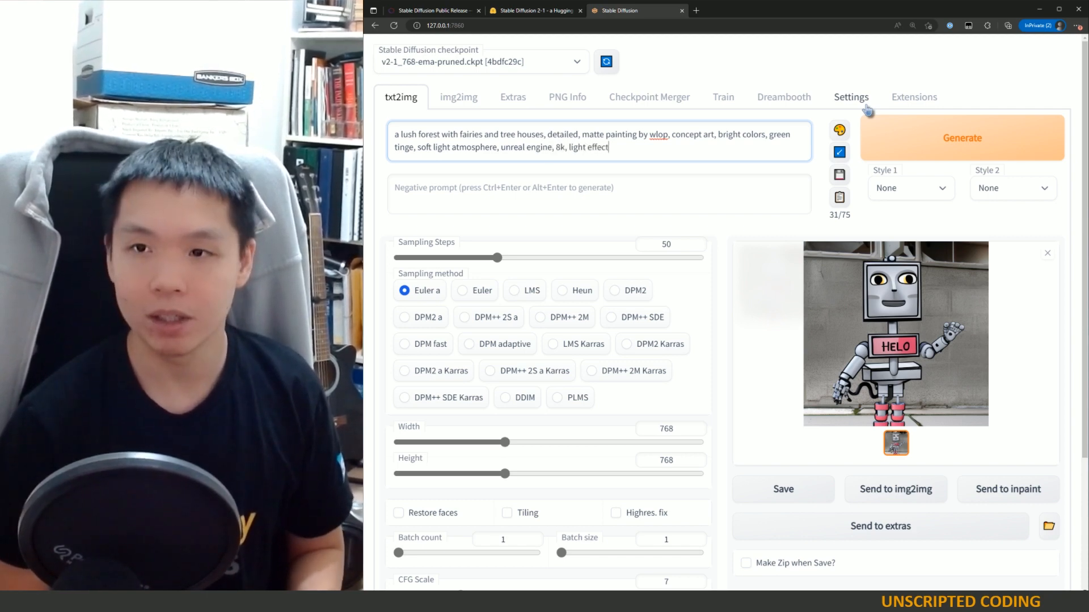
type(", rtx on,")
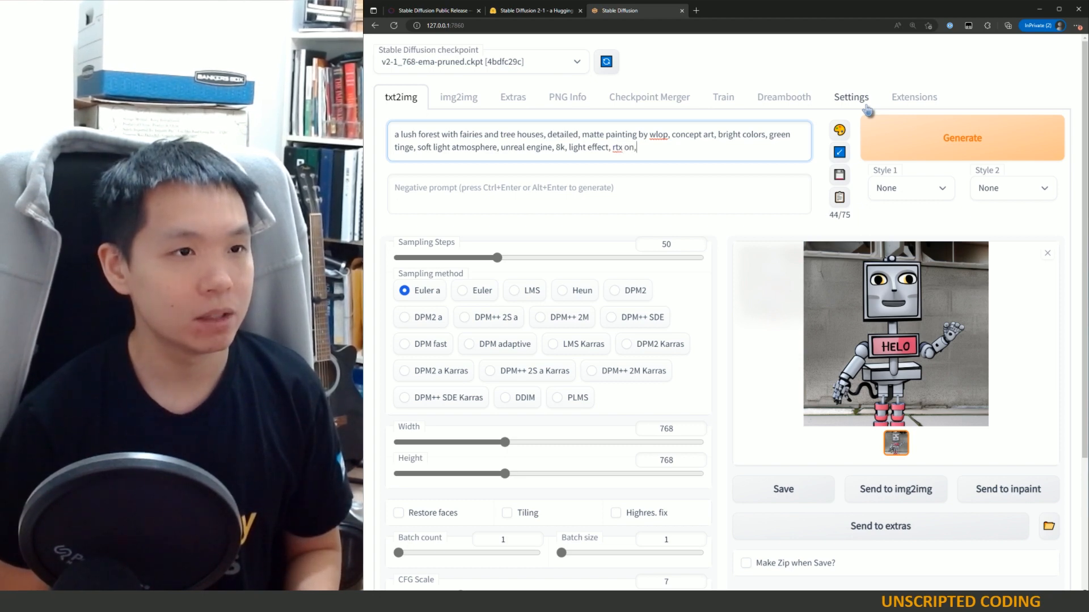
type(" smooth")
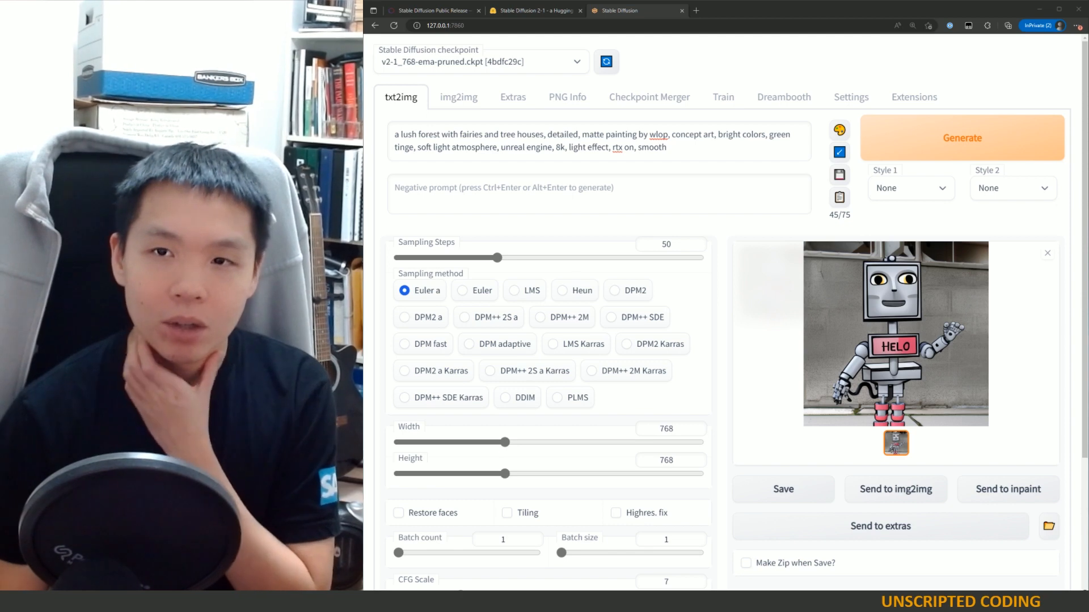
Step: Highlight the subject description and then the style keywords of the prompt to compare them
left_click_drag(544, 135, 393, 132)
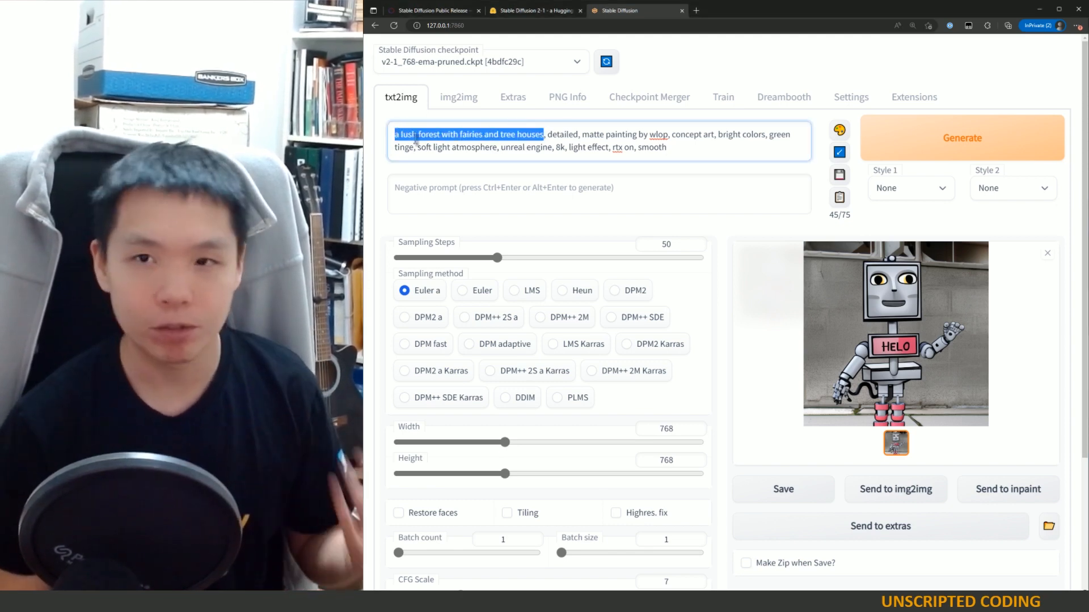
left_click(543, 134)
left_click_drag(543, 134, 395, 134)
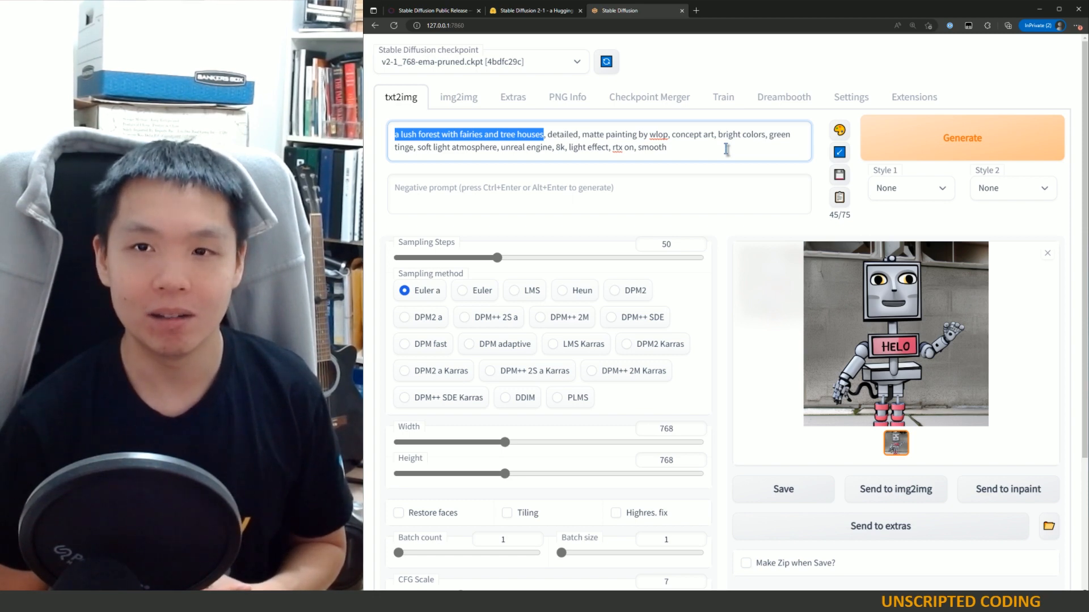
left_click(686, 157)
left_click(547, 140, "shift")
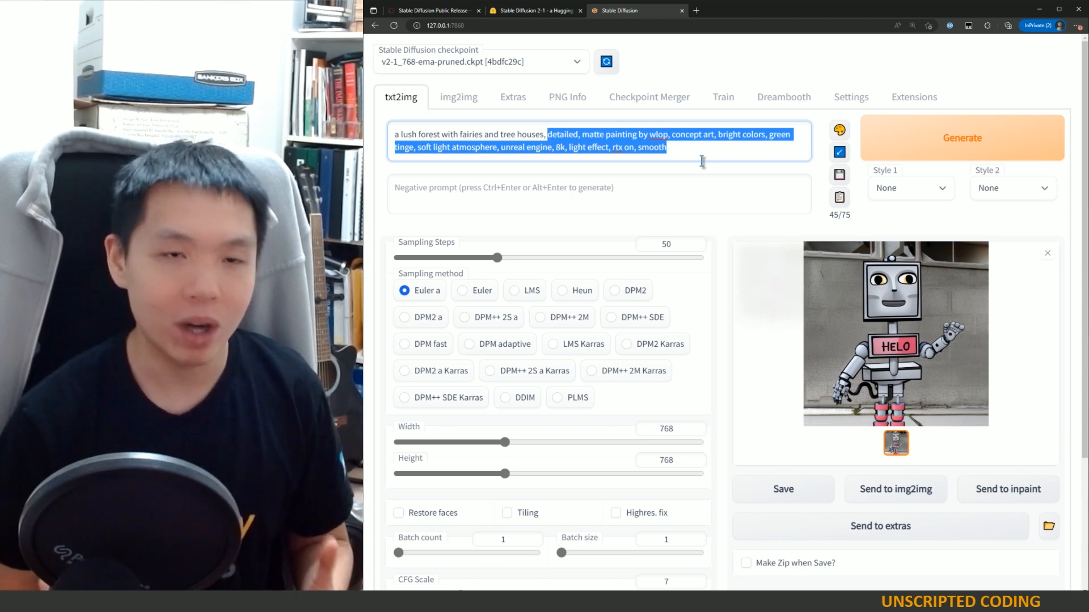
left_click(614, 148)
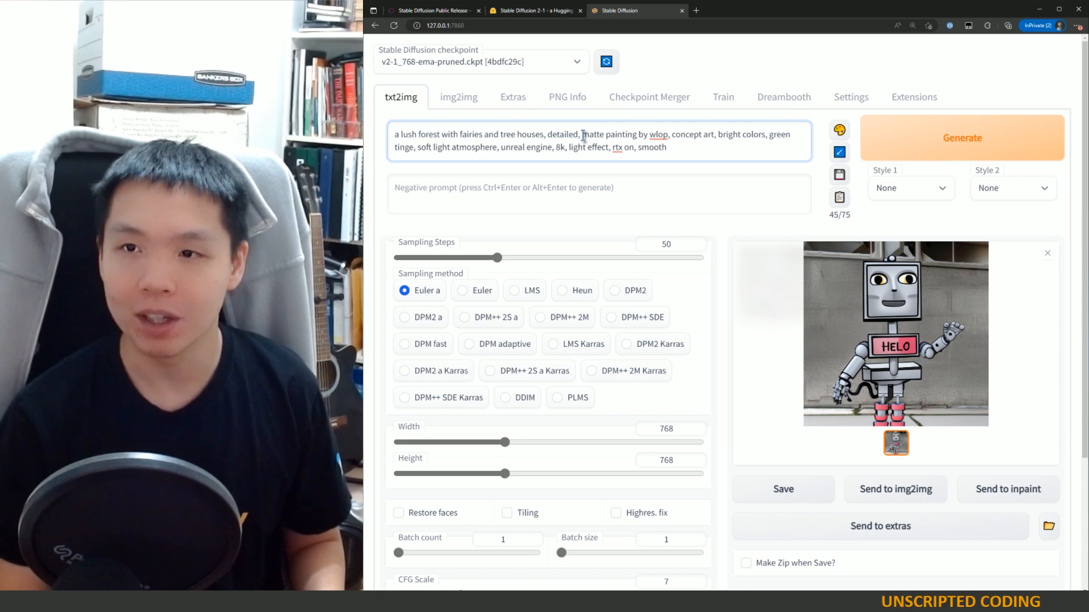
Step: Insert "visible brush strokes," into the prompt just before "bright colors"
left_click_drag(582, 134, 668, 129)
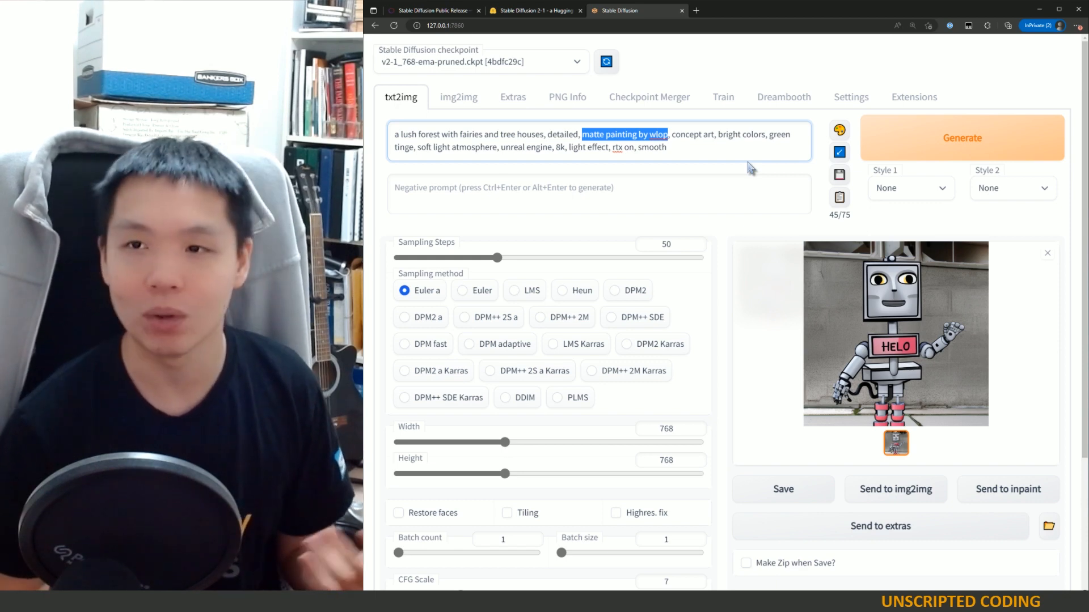
left_click_drag(672, 135, 692, 134)
left_click(718, 134)
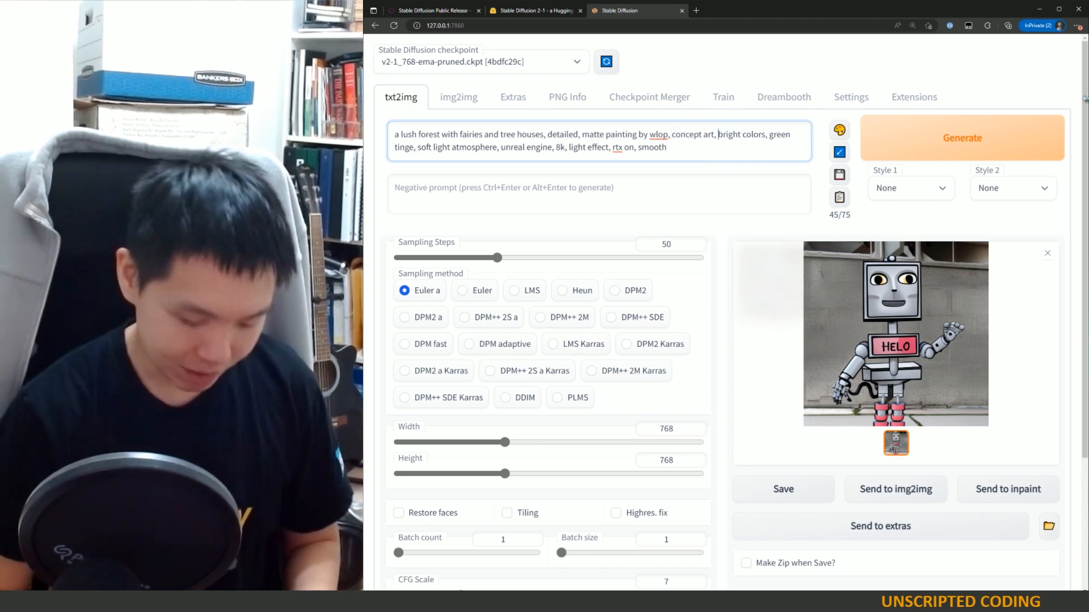
type("visible b")
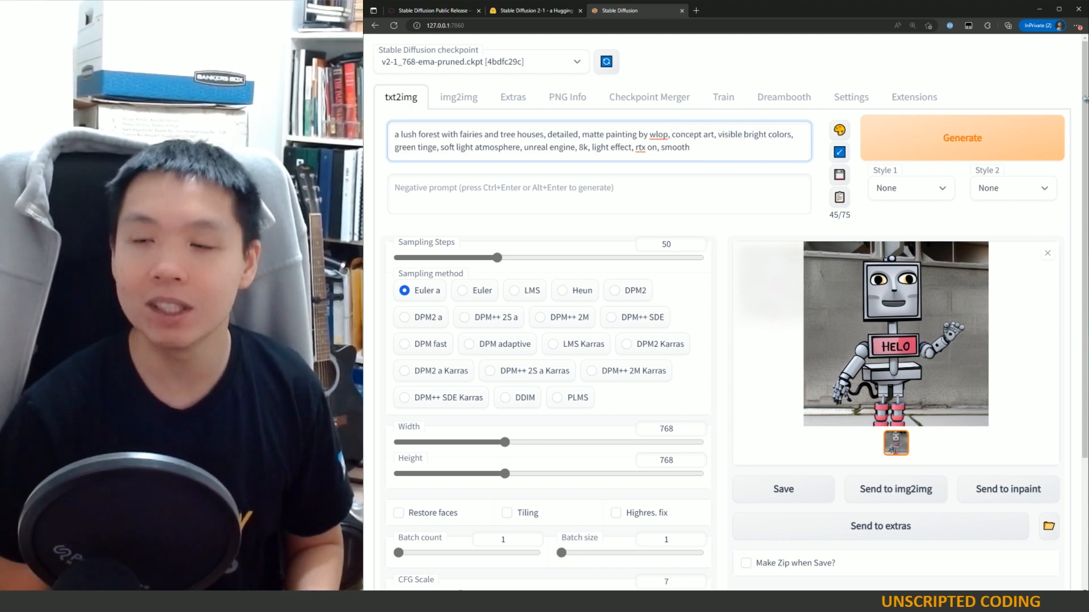
type("rush stroke")
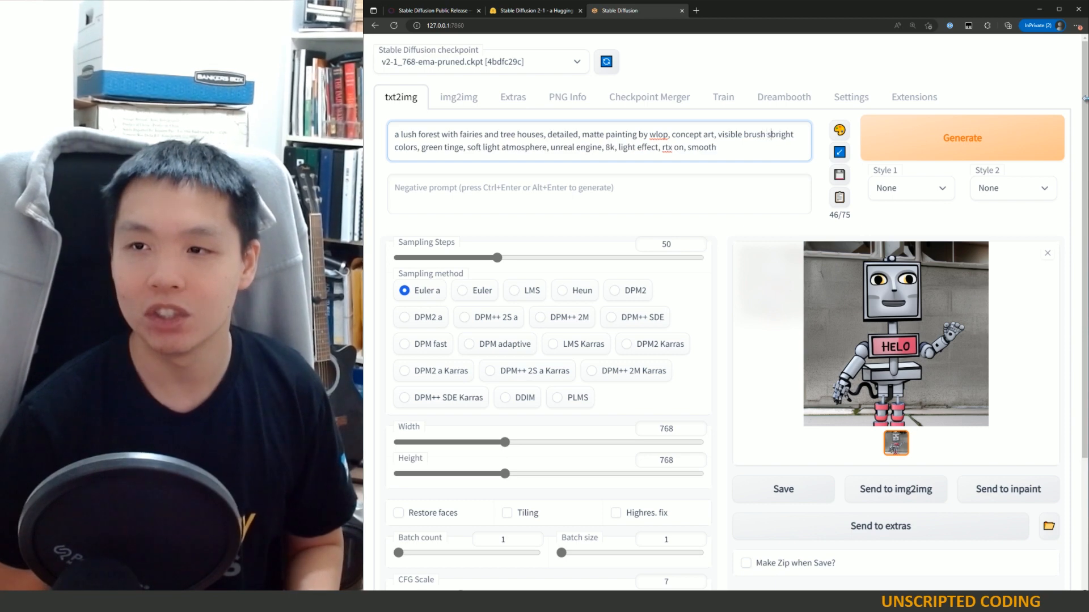
type("s,")
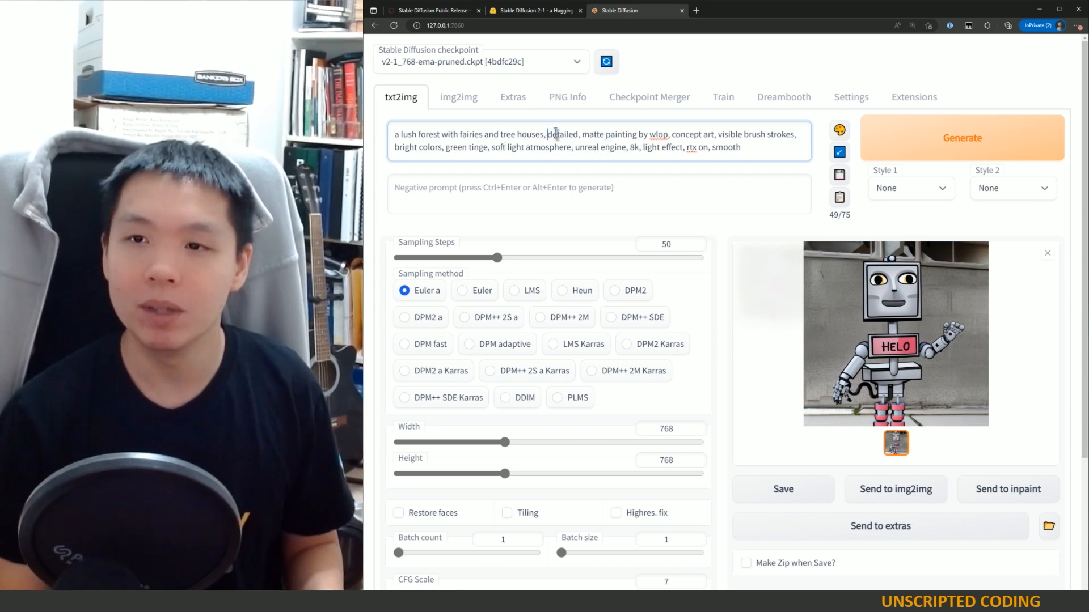
Step: Highlight the quality terms "detailed" and "8k" in the prompt, then move into the negative prompt field
left_click_drag(547, 134, 589, 134)
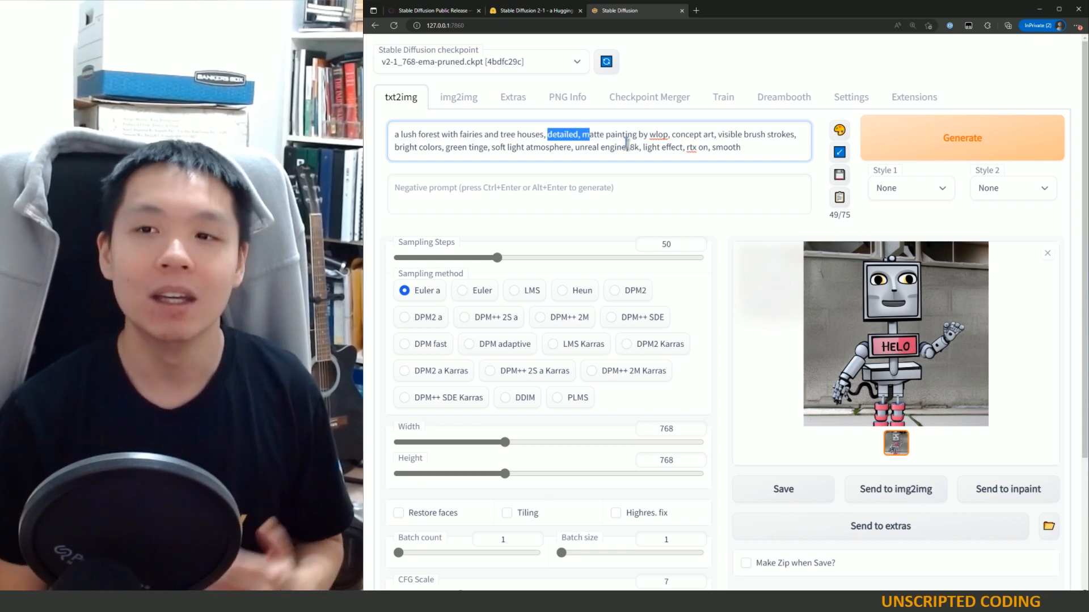
left_click_drag(628, 148, 634, 147)
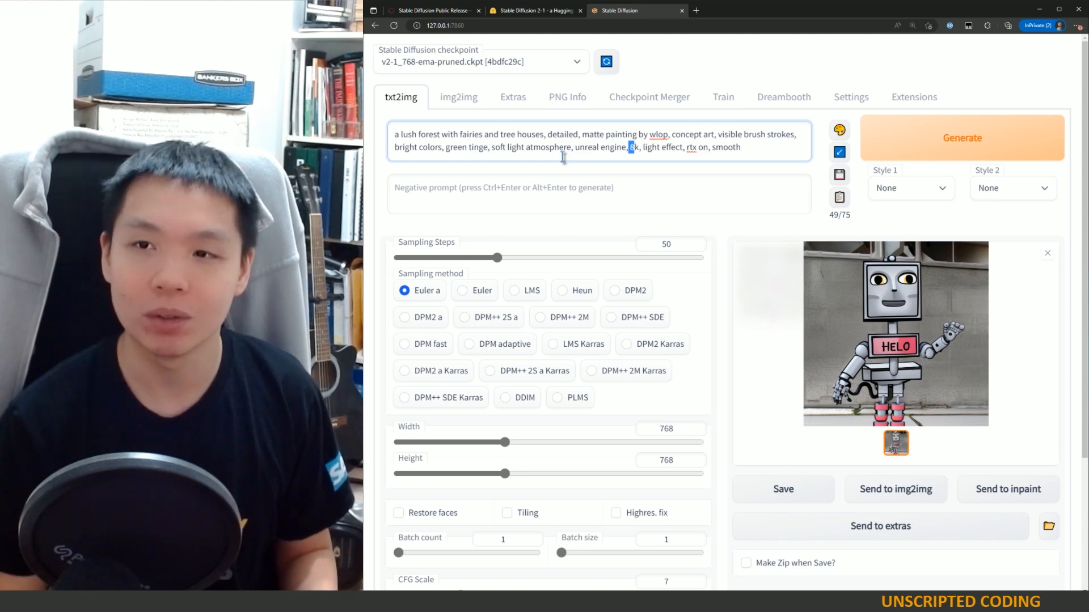
left_click(658, 148)
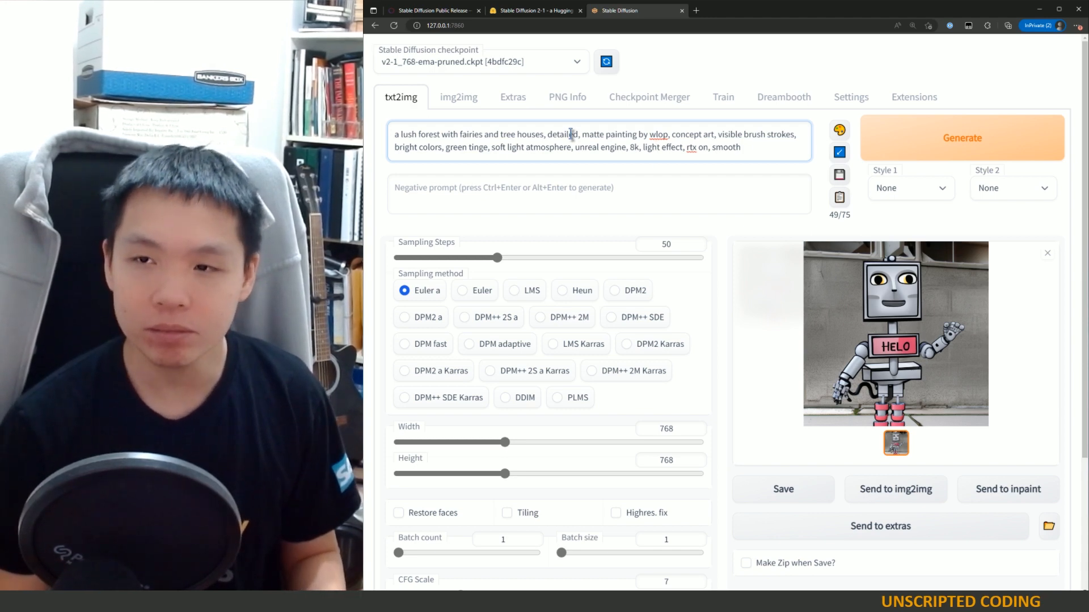
left_click(614, 200)
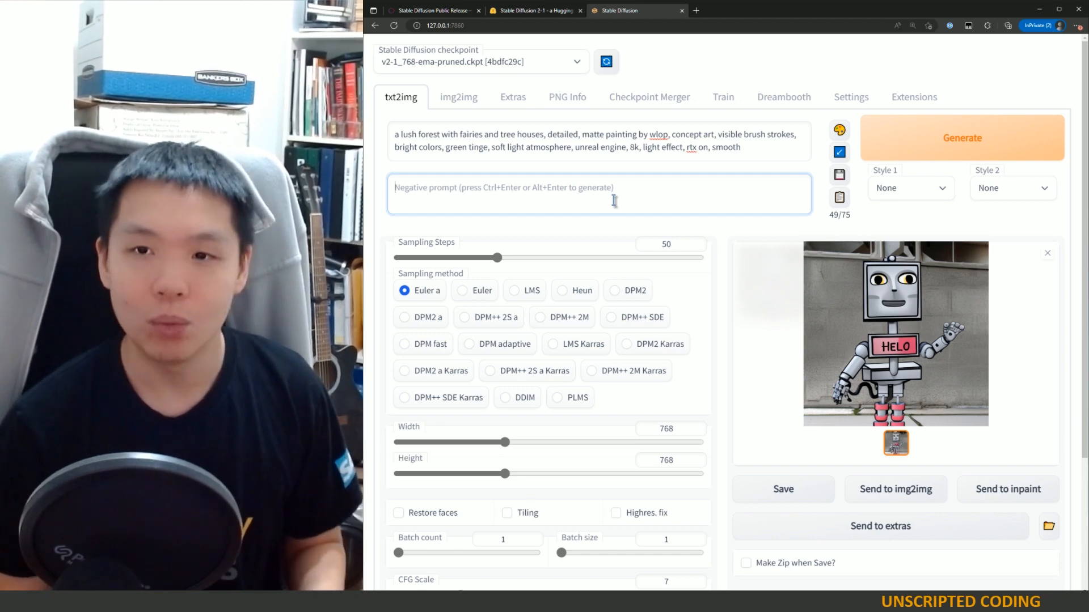
Step: Enter "warm colors, people, machines" as the negative prompt
type("war")
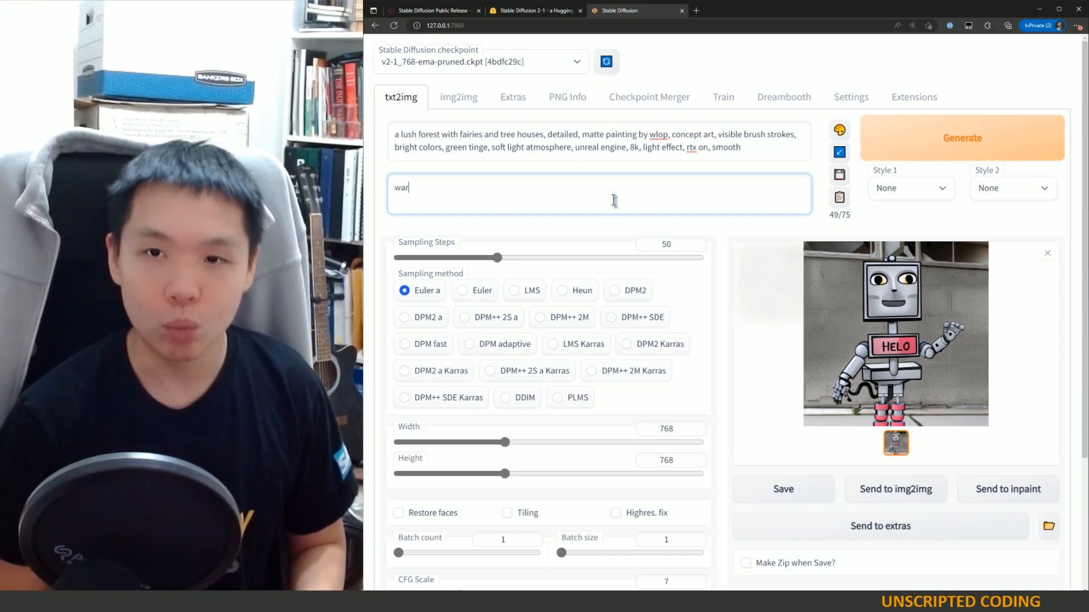
type("m colors,")
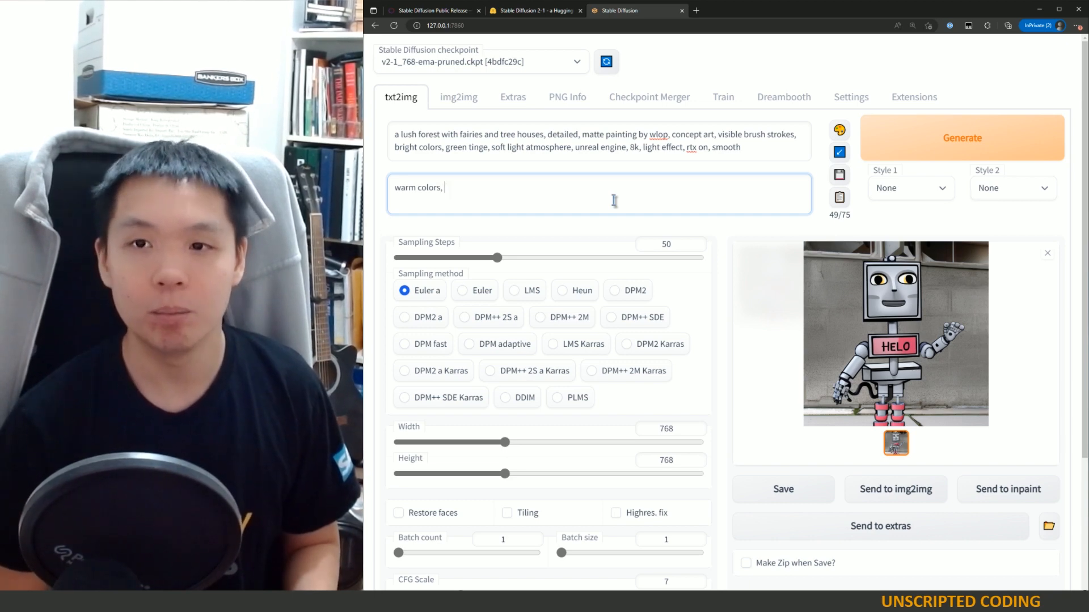
type(" people, machines")
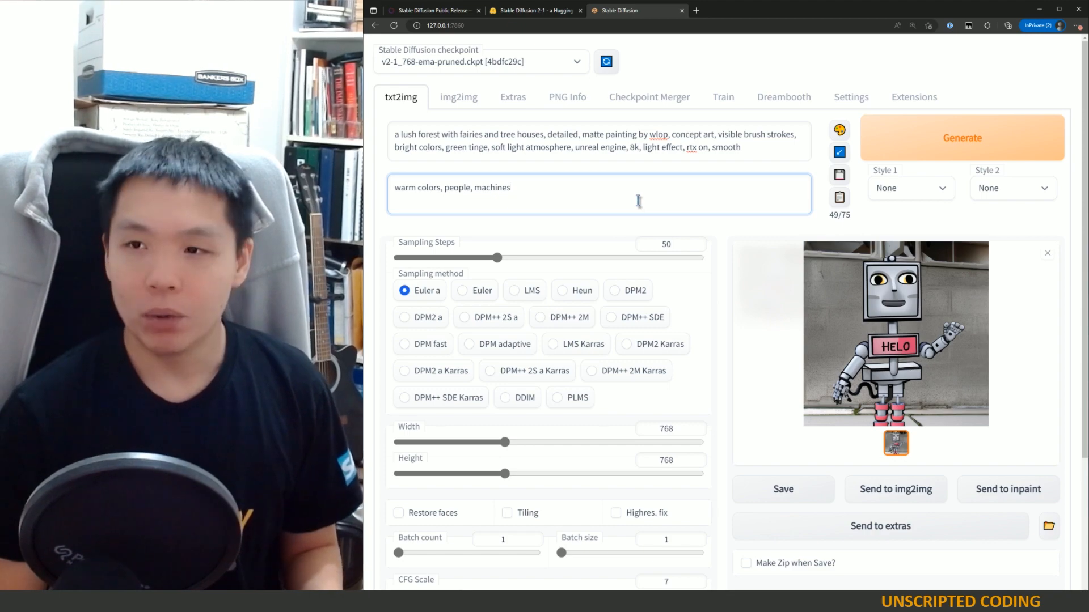
Step: Emphasize "bright colors" in the prompt by wrapping it in double parentheses
scroll(618, 311, "down", 3)
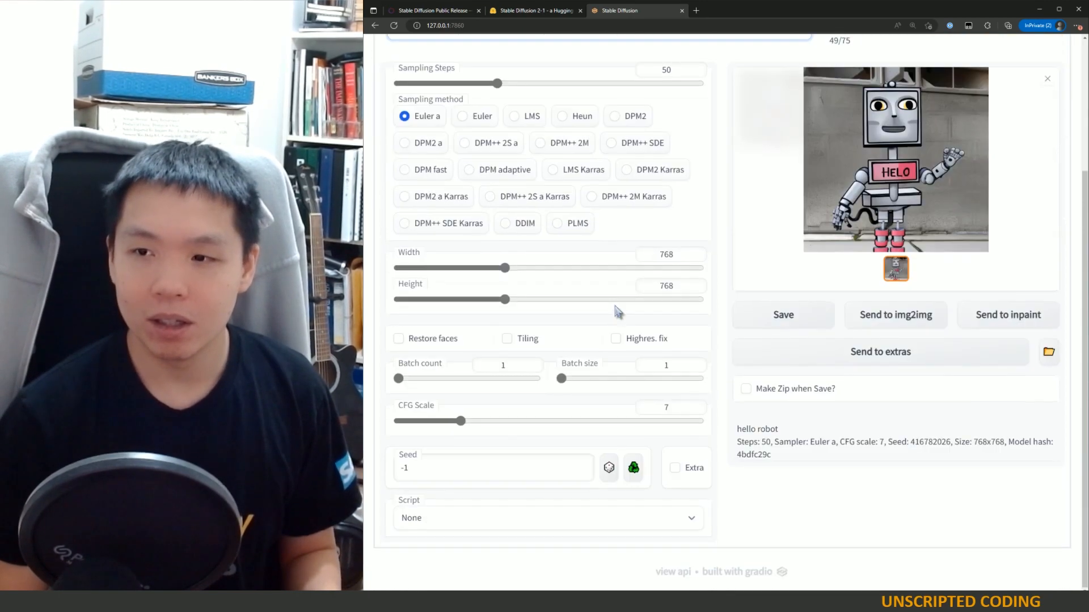
scroll(618, 310, "up", 3)
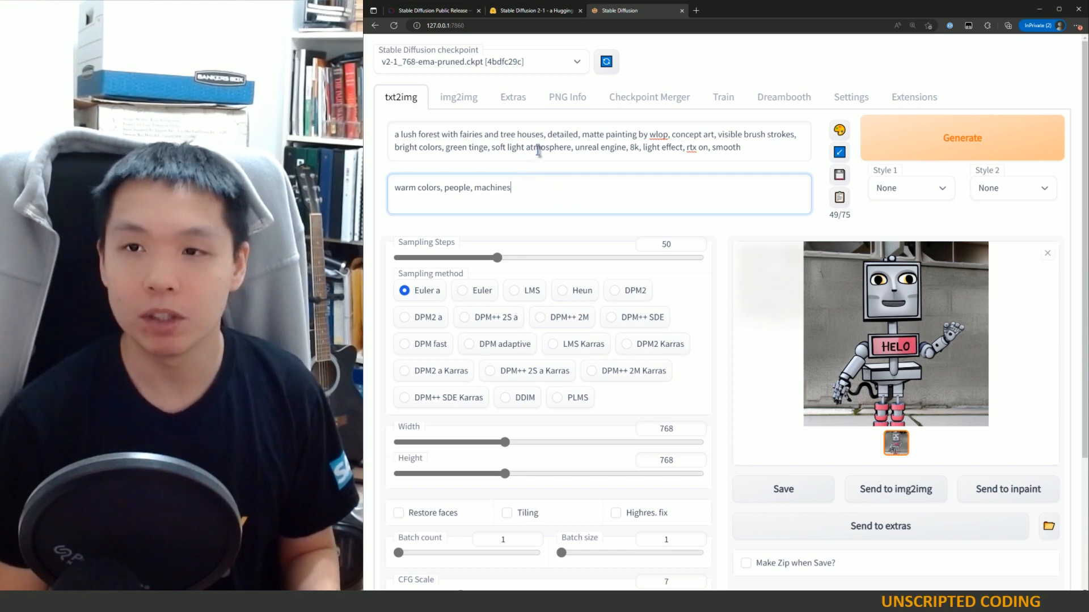
left_click(575, 147)
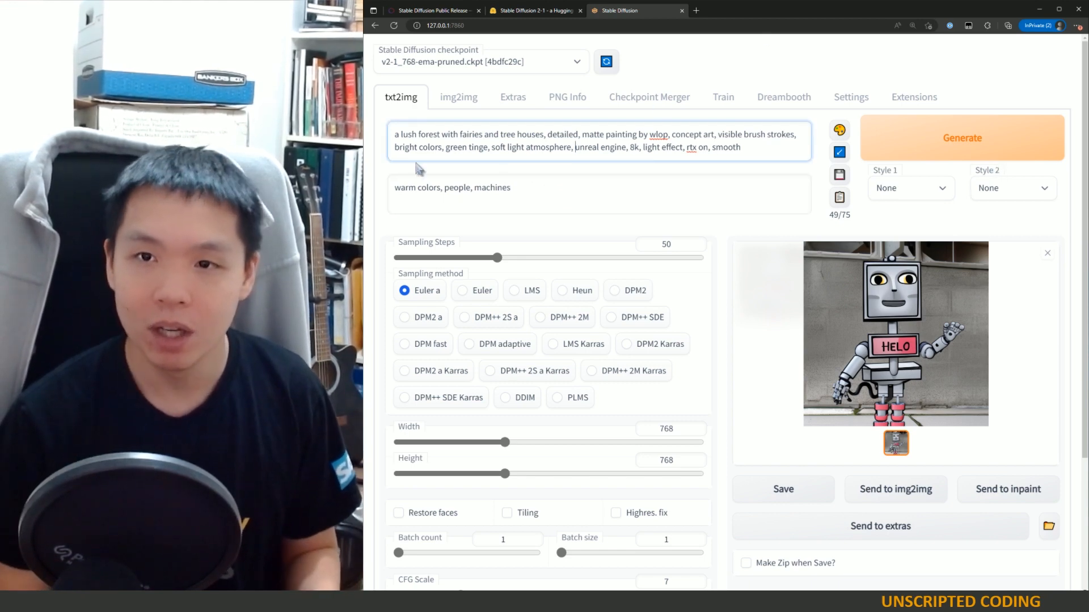
left_click(444, 149)
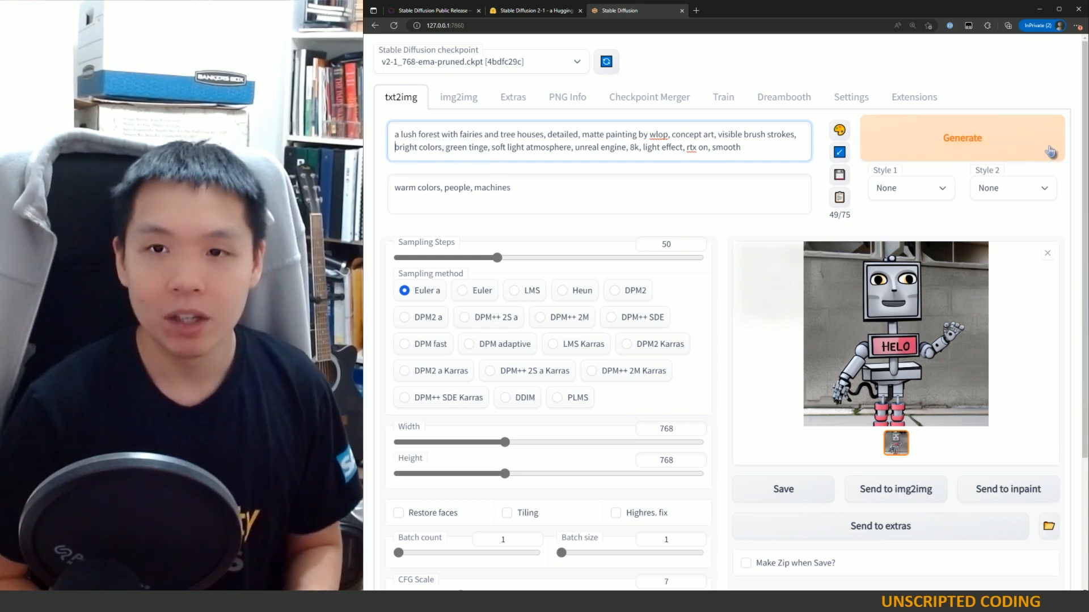
type("(")
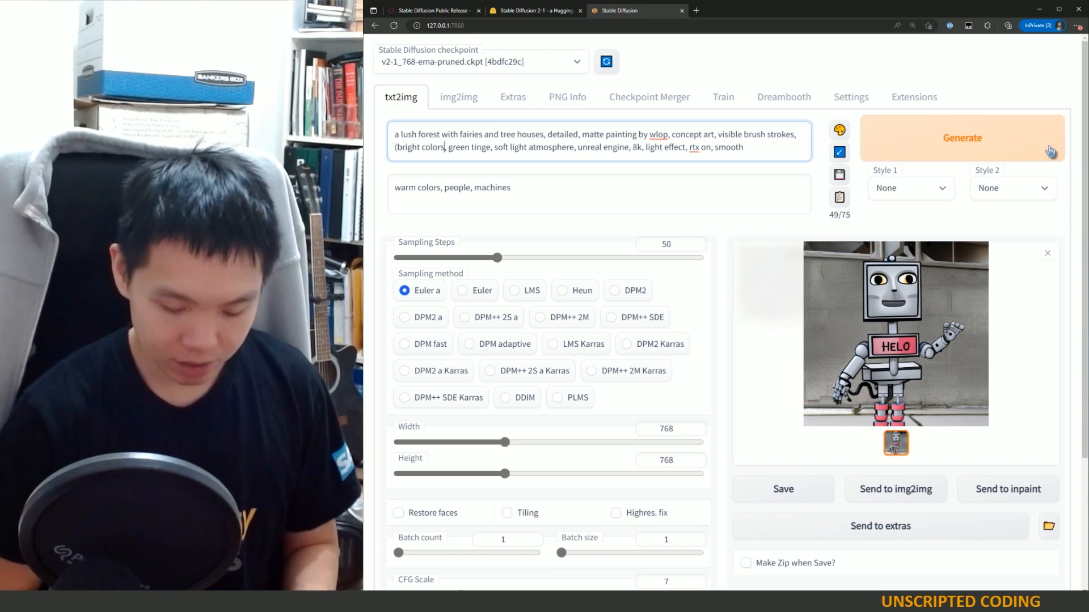
type(")")
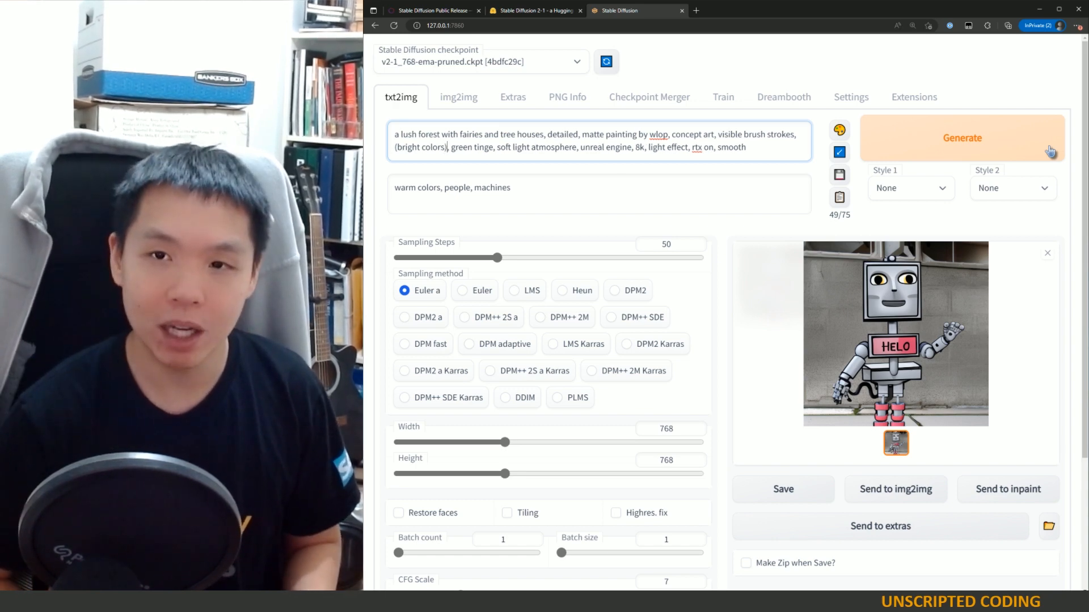
type("(")
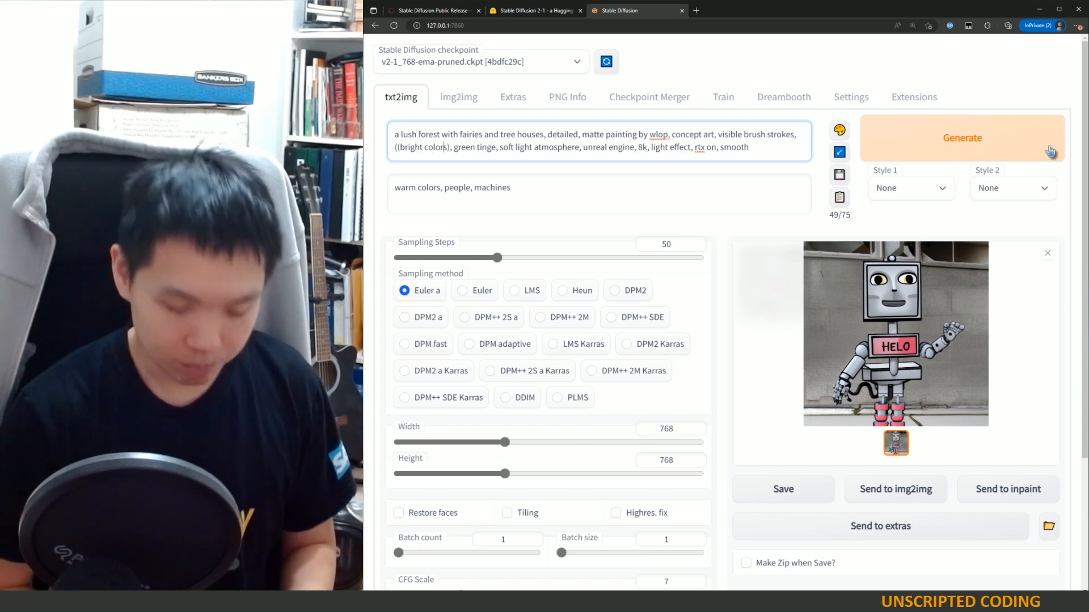
type(")")
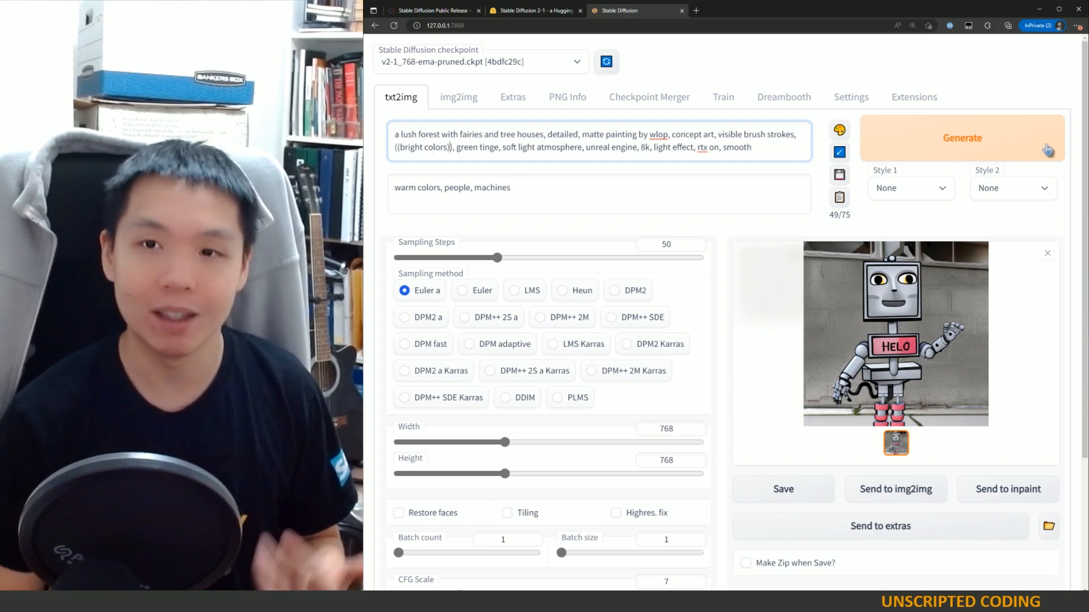
Step: Wrap "lush forest" and "tree houses" in the prompt in single parentheses for emphasis
left_click(400, 136)
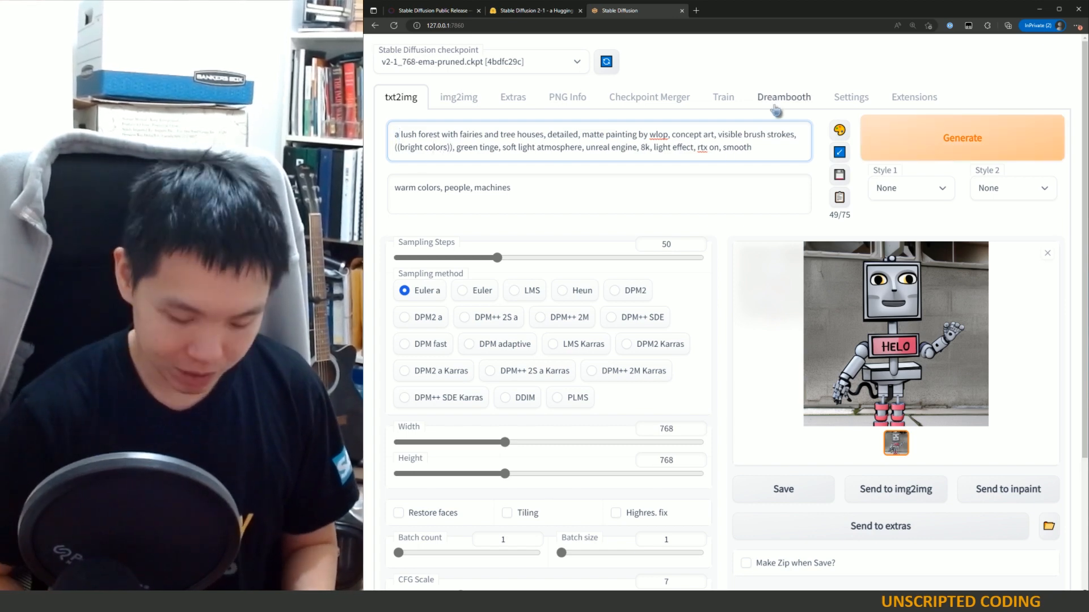
type("(")
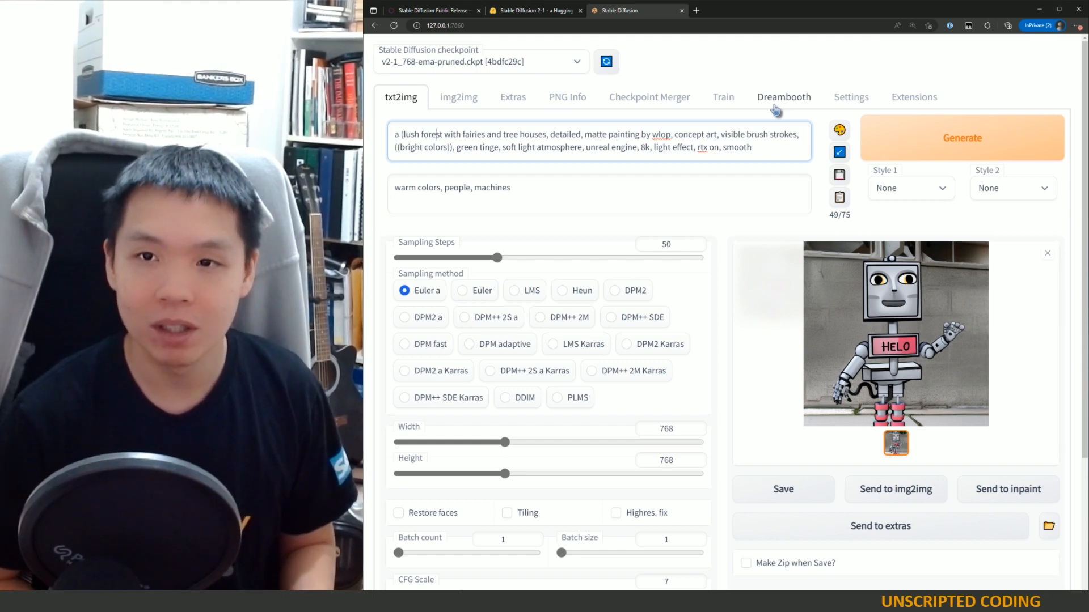
type(")")
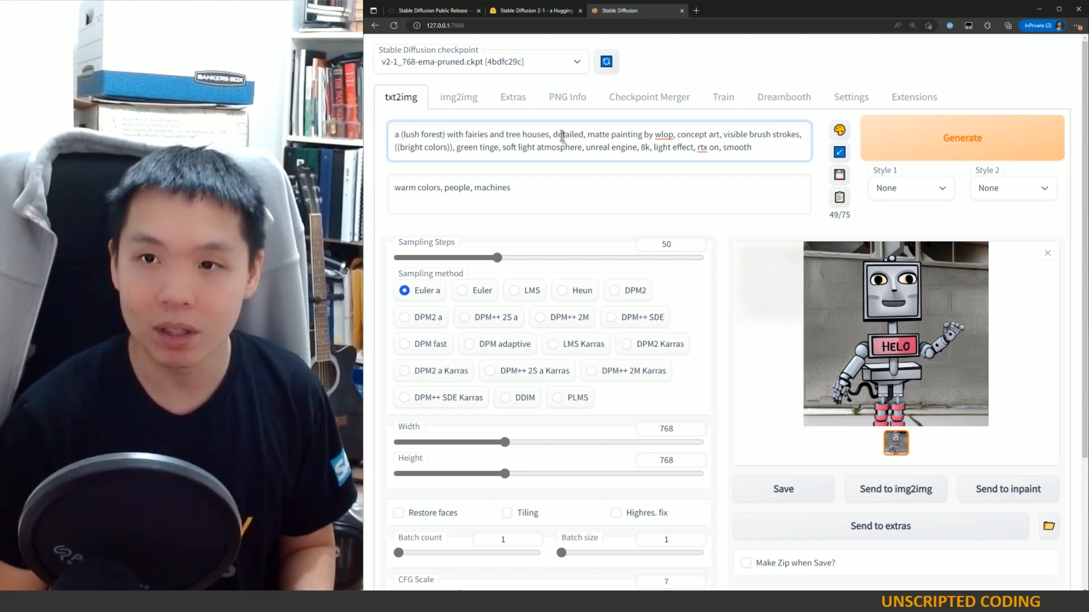
left_click(509, 137)
type("(")
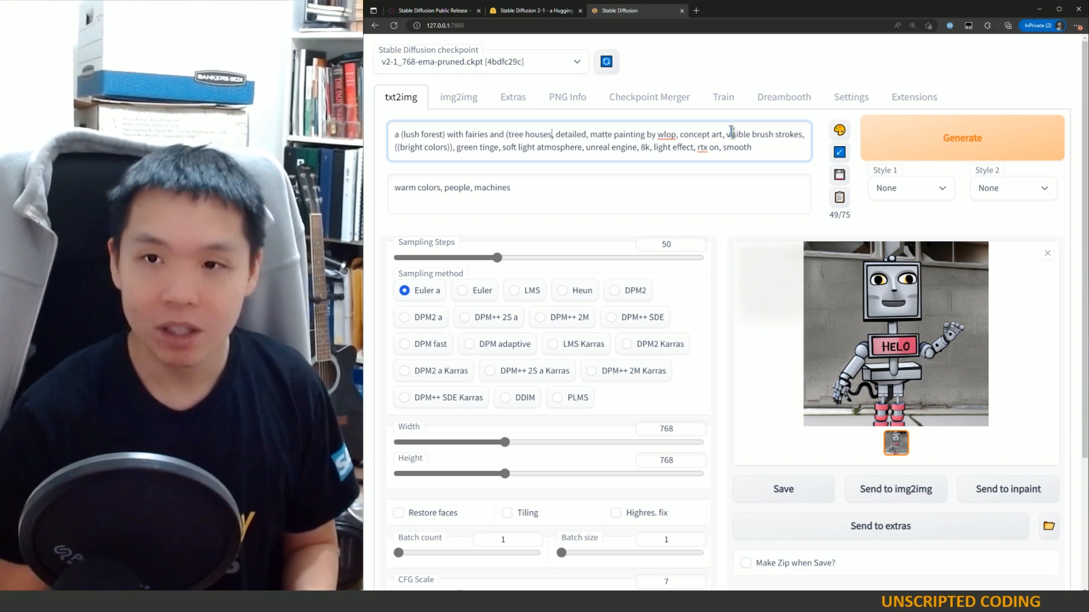
type(")")
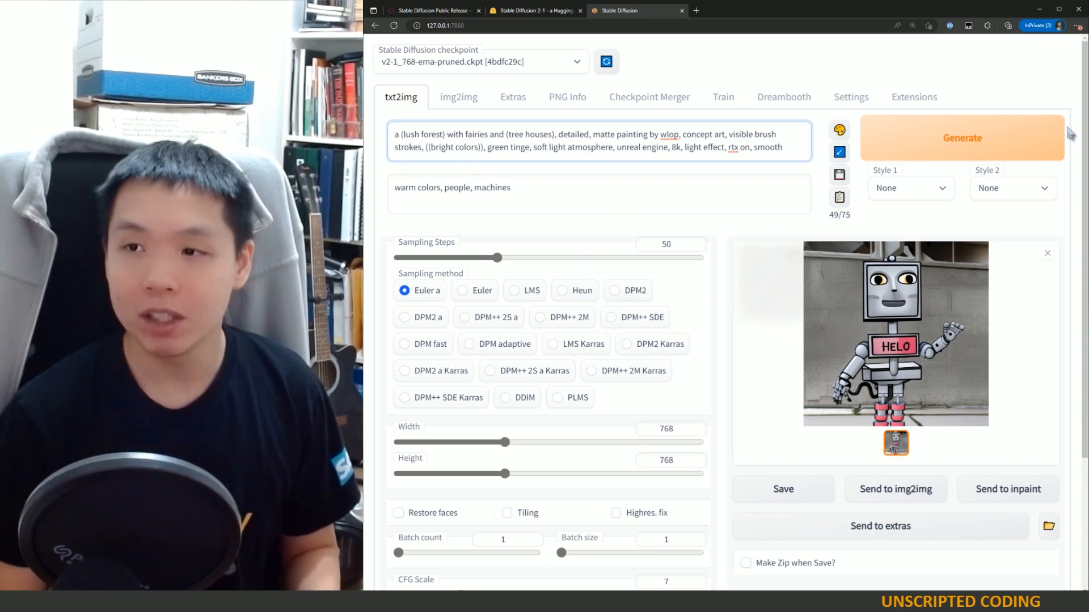
Step: Generate an image with the emphasized prompt, open it in the enlarged viewer, and close the viewer
scroll(644, 410, "down", 4)
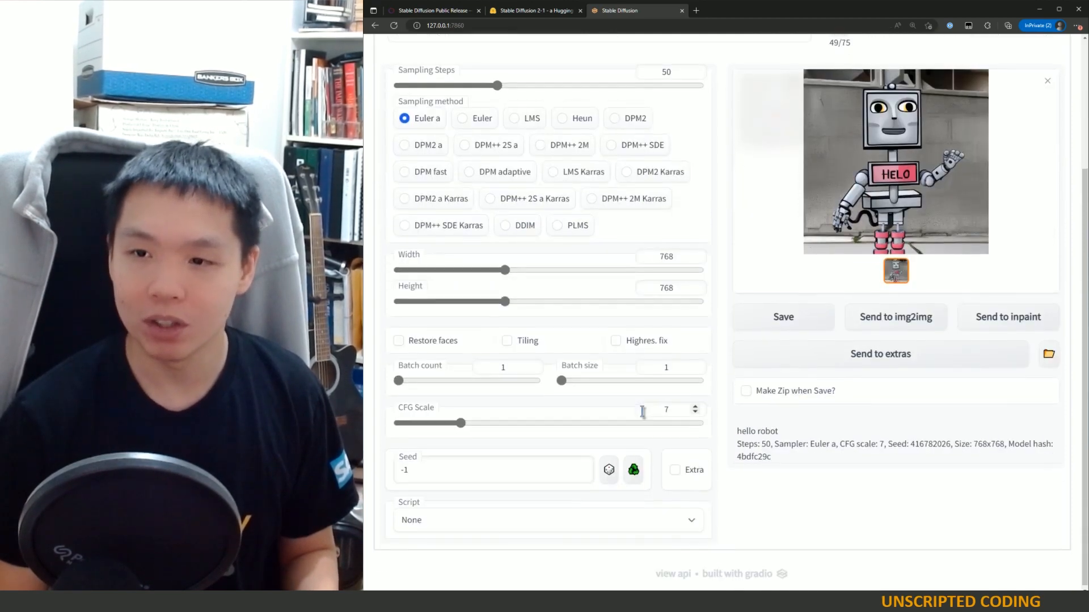
scroll(644, 411, "up", 4)
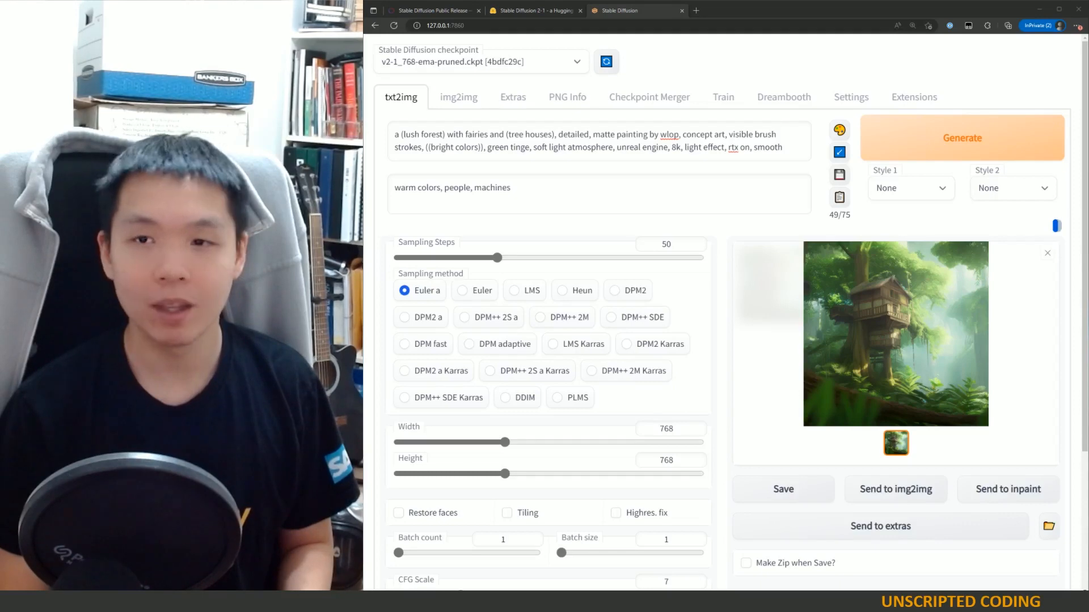
left_click(926, 323)
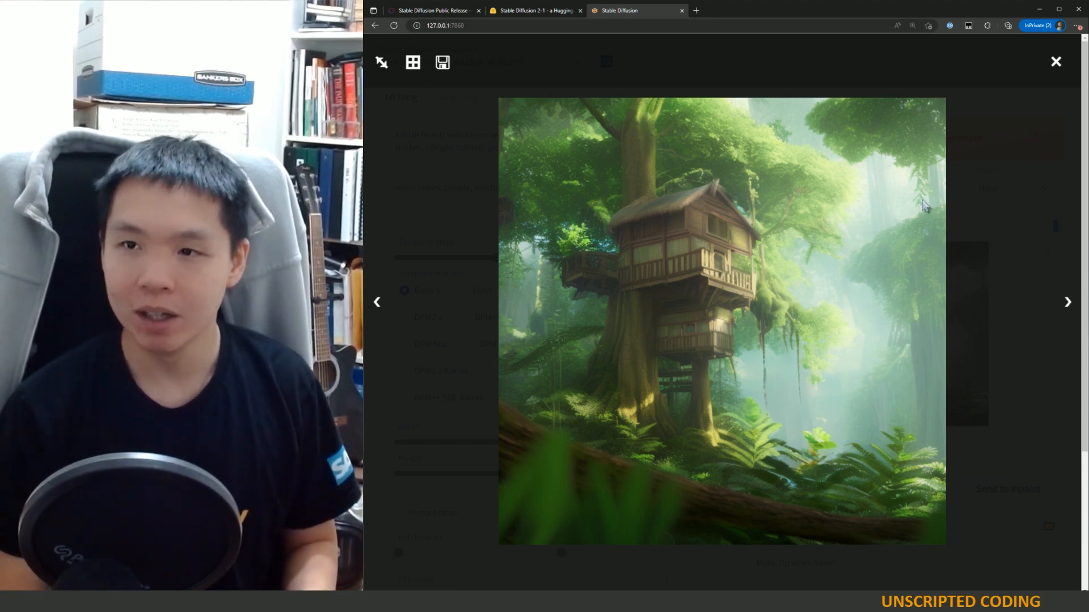
left_click(1056, 61)
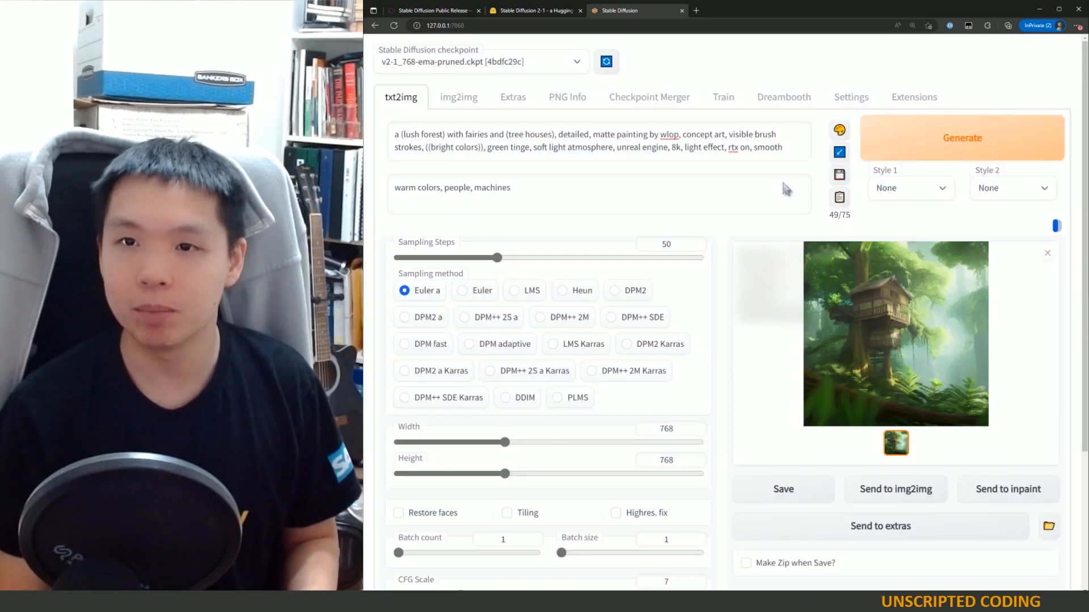
Step: Highlight the prompt text and review the generation parameters listed beneath the output image
left_click_drag(464, 132, 767, 146)
left_click(767, 146)
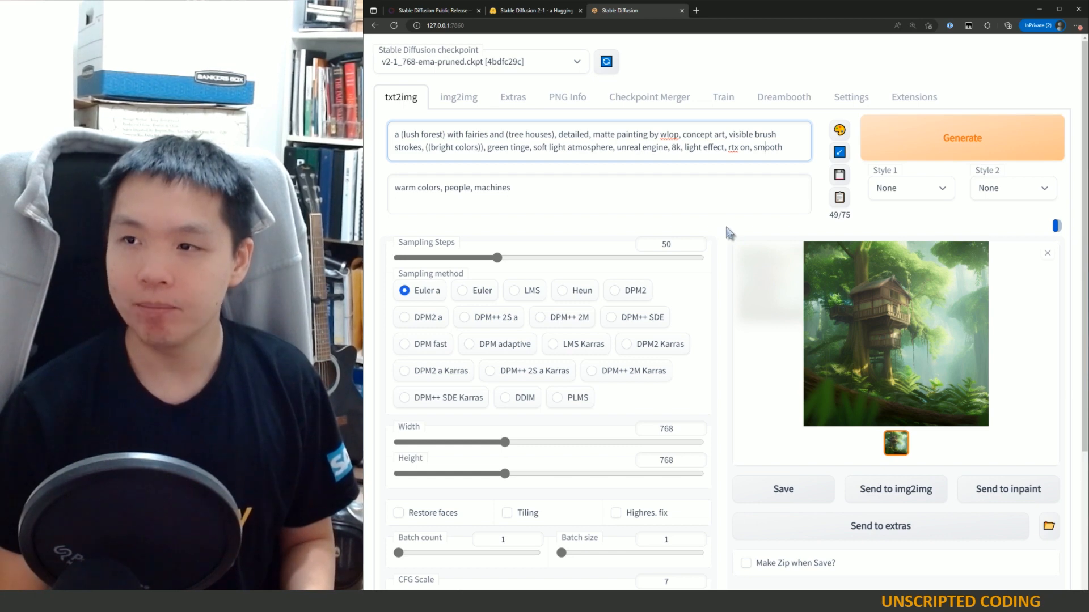
scroll(729, 233, "down", 3)
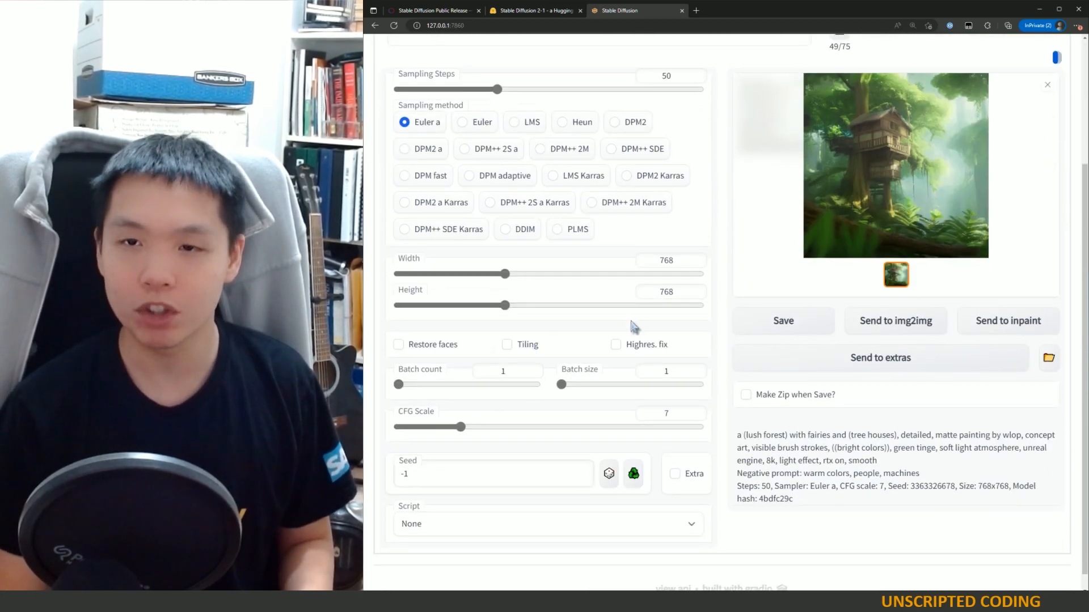
scroll(633, 326, "up", 3)
scroll(634, 326, "down", 3)
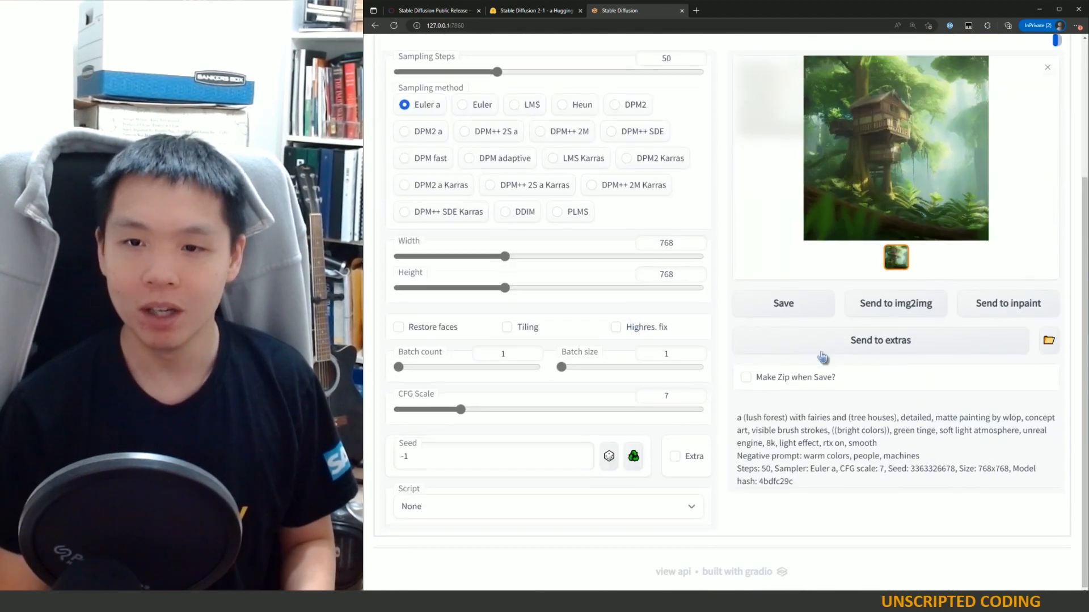
scroll(506, 360, "up", 2)
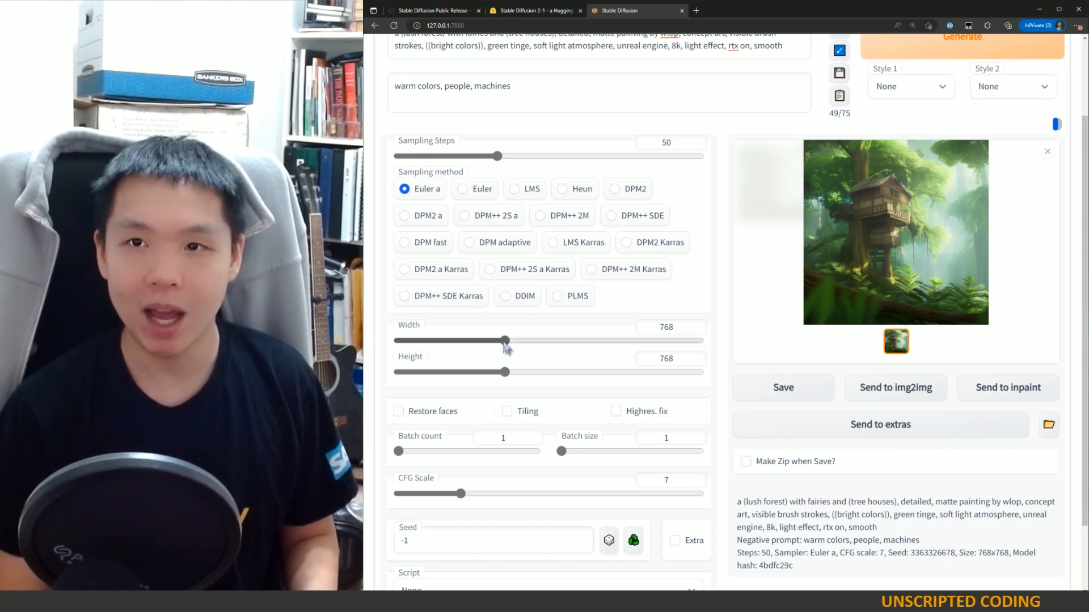
scroll(506, 345, "up", 2)
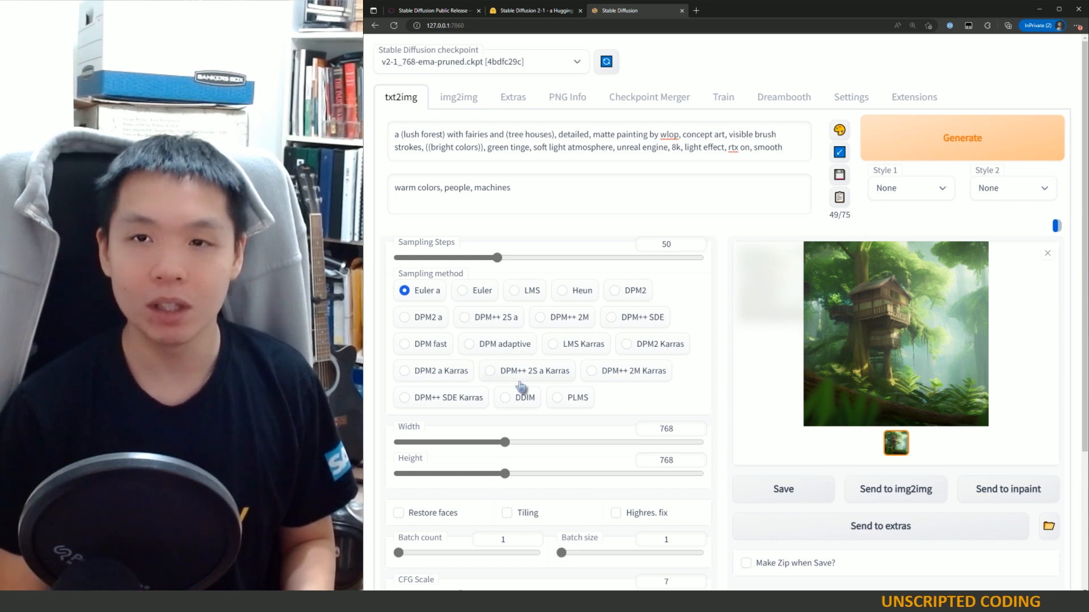
scroll(519, 386, "down", 5)
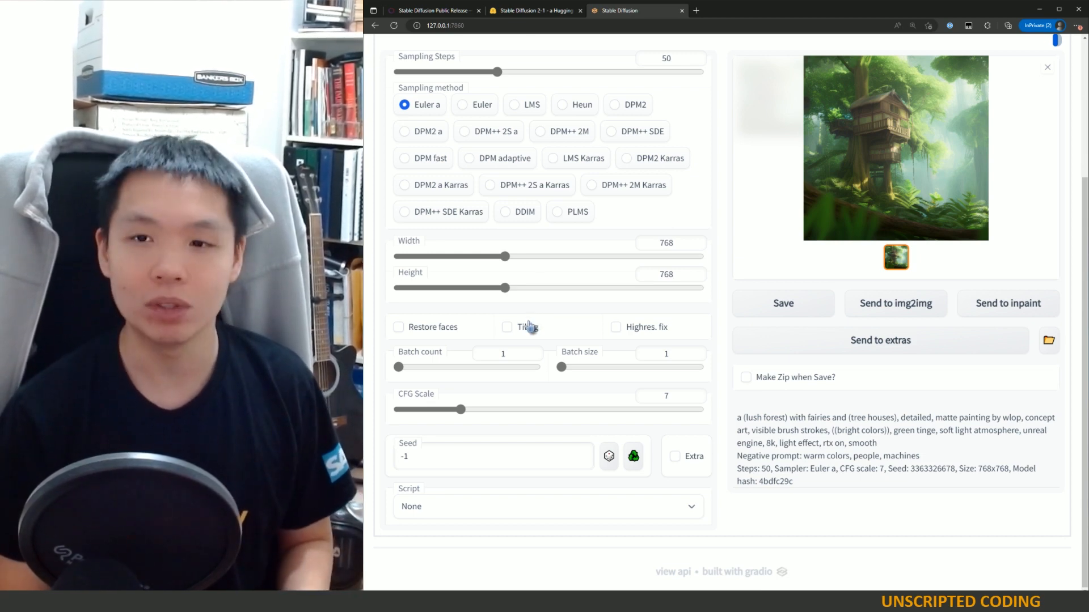
scroll(528, 323, "up", 2)
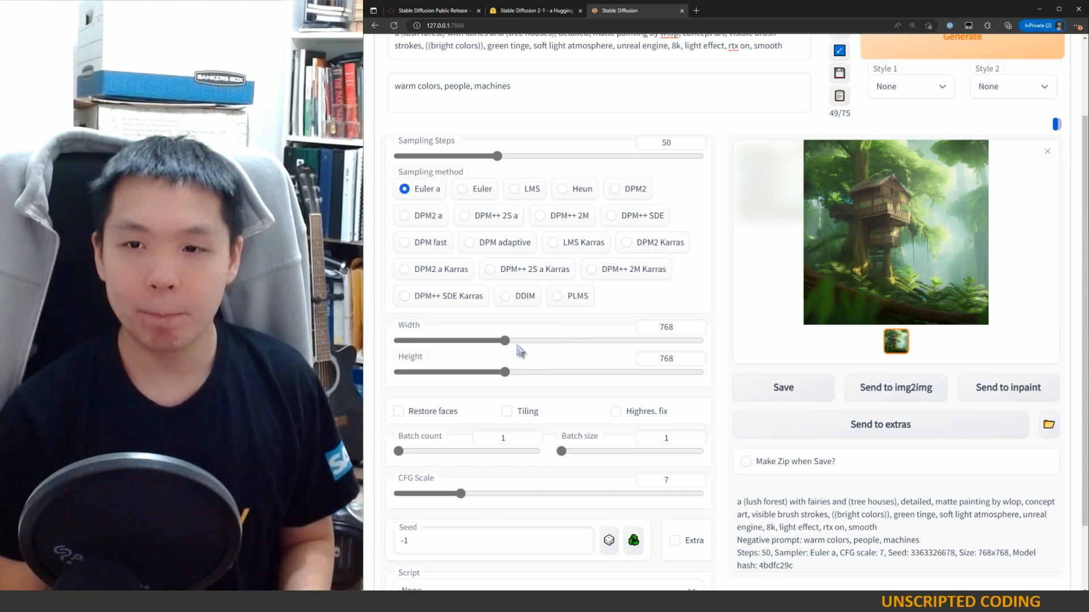
Step: Try raising width and height to 1472, then return both sliders to 768
left_click_drag(513, 341, 611, 340)
left_click_drag(506, 372, 612, 371)
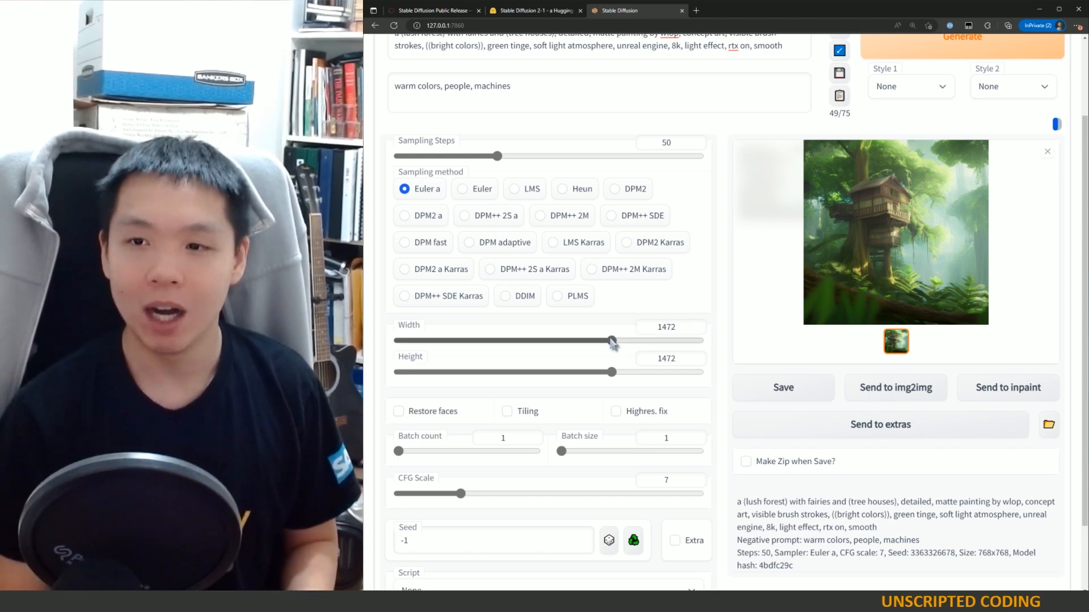
left_click_drag(611, 340, 506, 340)
left_click_drag(613, 372, 505, 372)
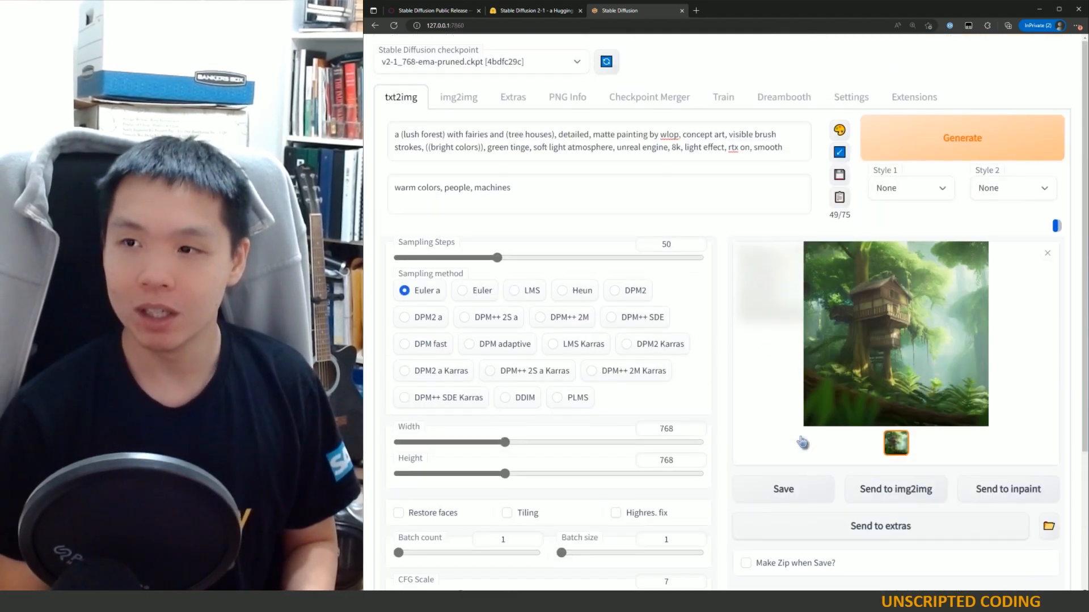
Step: Set the batch count to 100, then reset it to 1
scroll(803, 444, "up", 2)
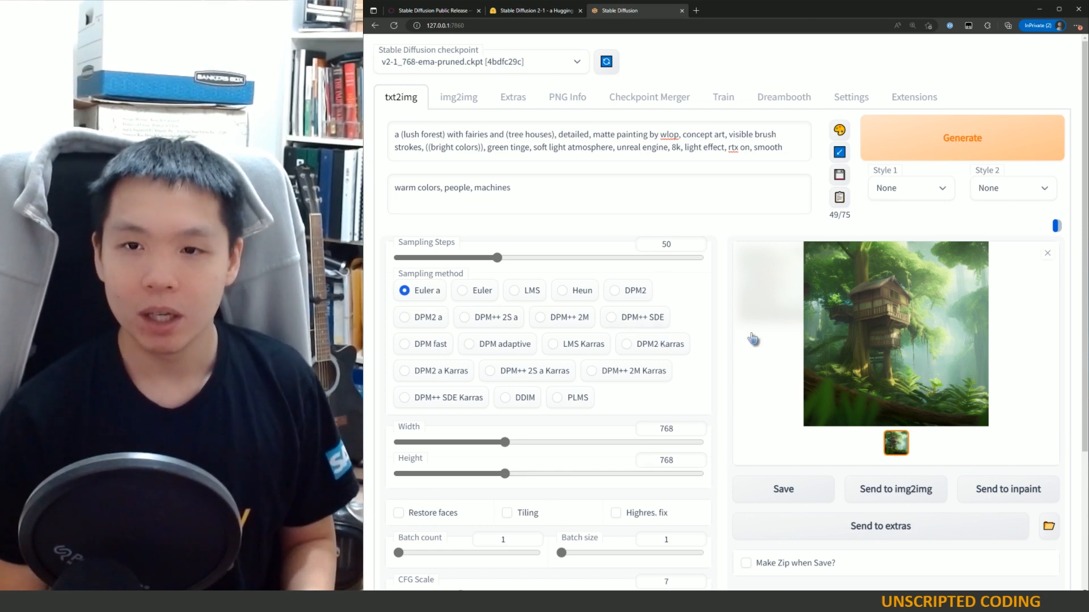
scroll(753, 339, "down", 3)
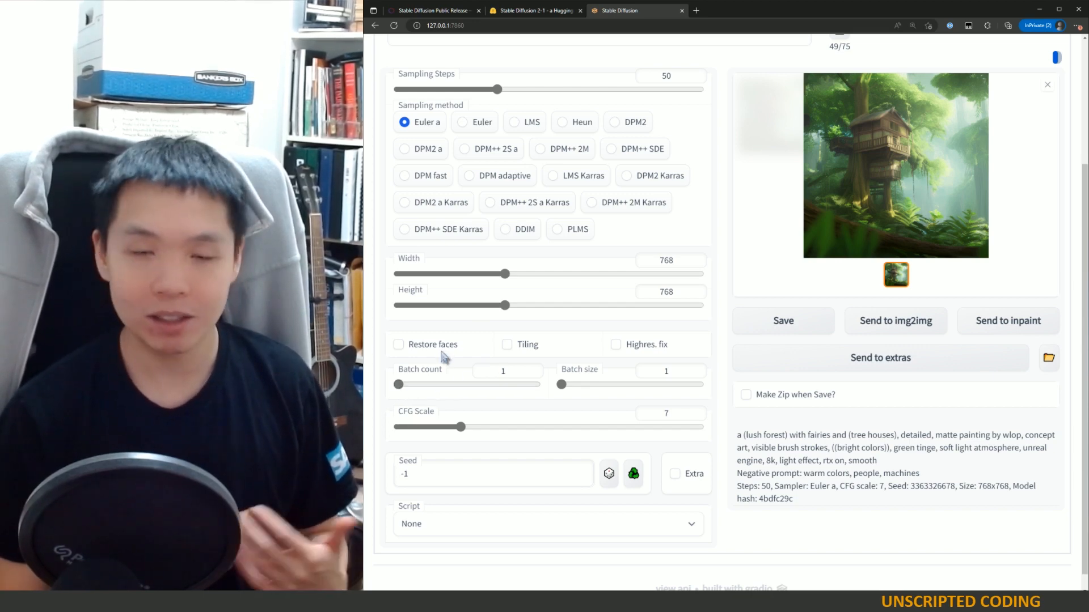
scroll(589, 354, "up", 3)
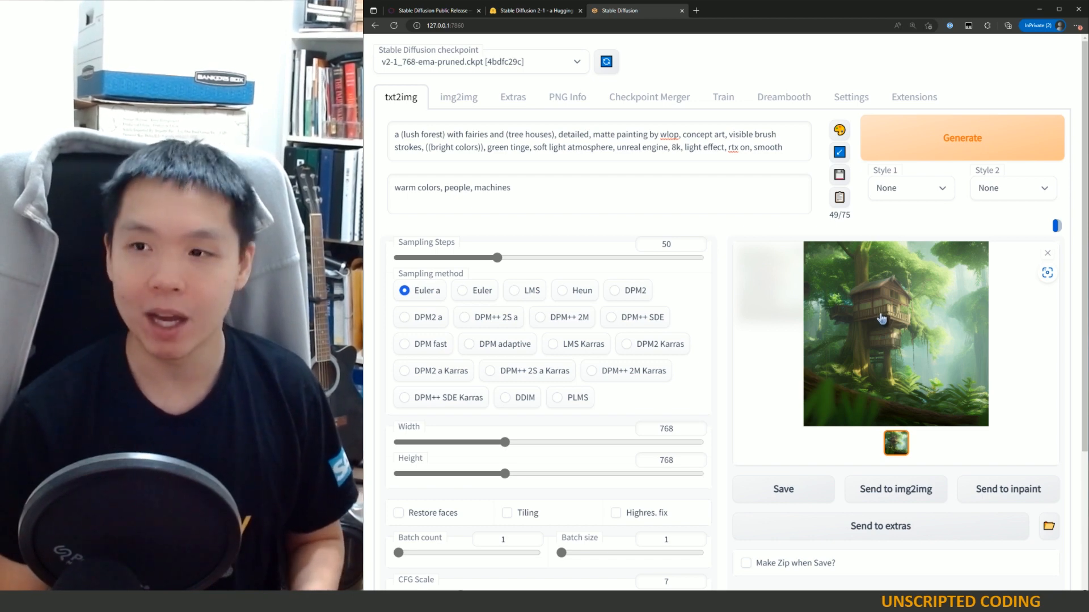
scroll(779, 460, "down", 1)
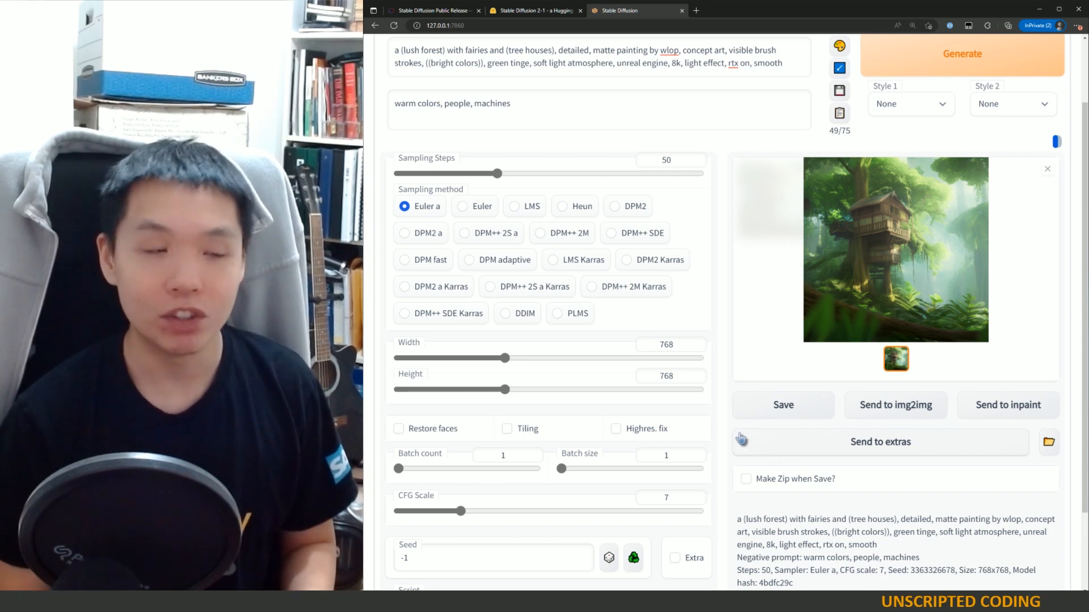
left_click_drag(399, 468, 578, 470)
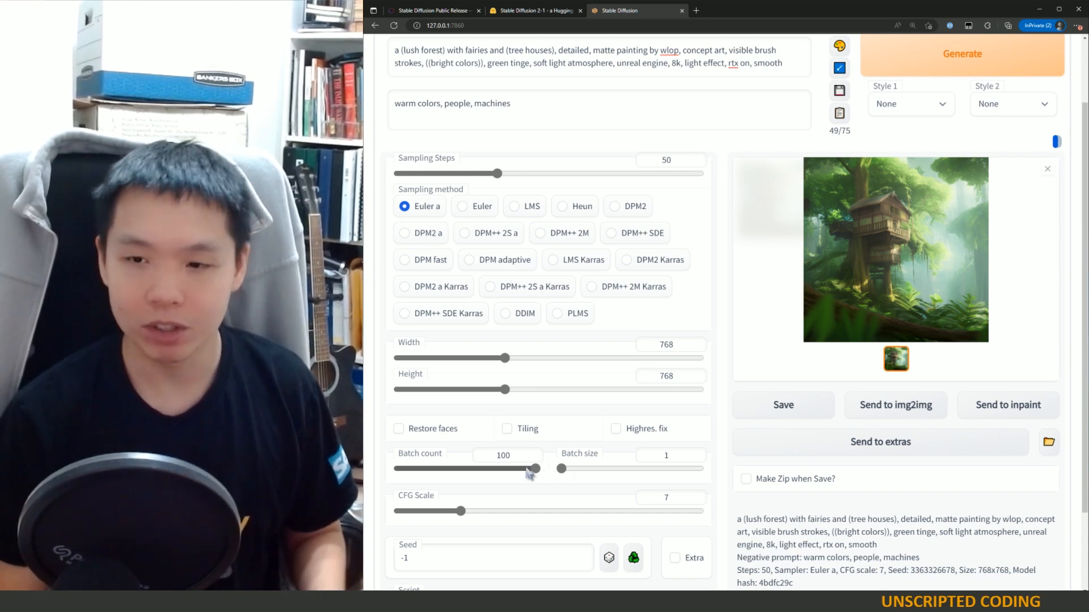
left_click_drag(561, 469, 394, 473)
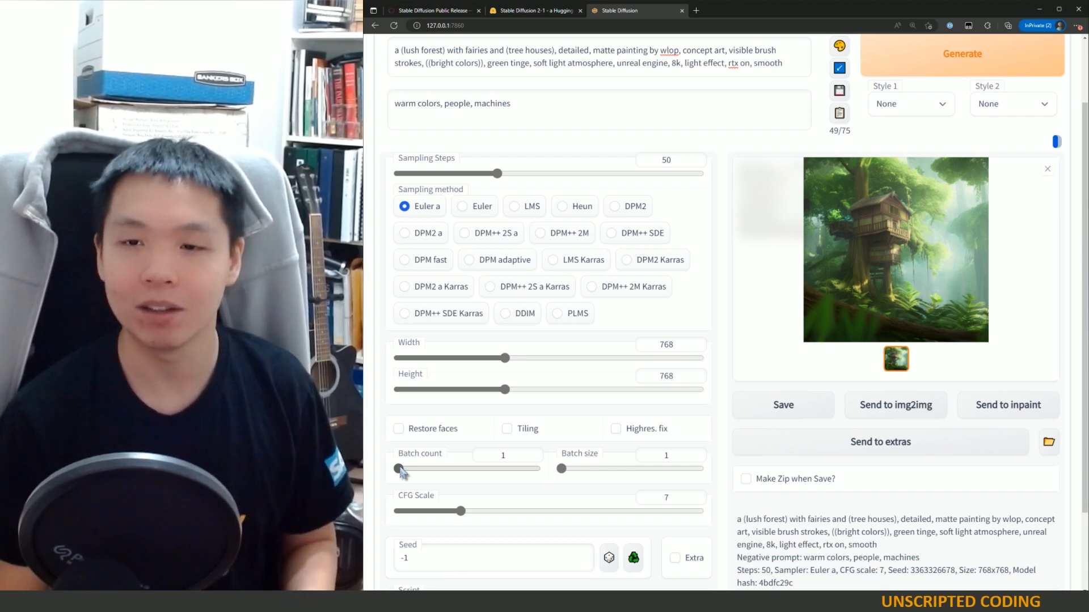
Step: Set the batch count to 10
left_click_drag(399, 470, 412, 472)
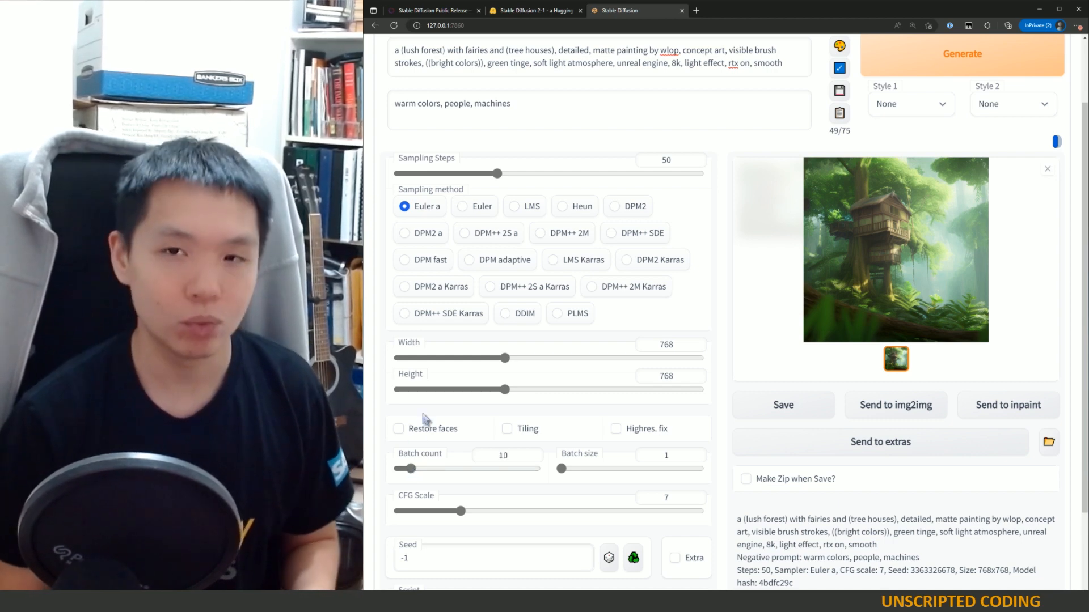
scroll(479, 428, "down", 2)
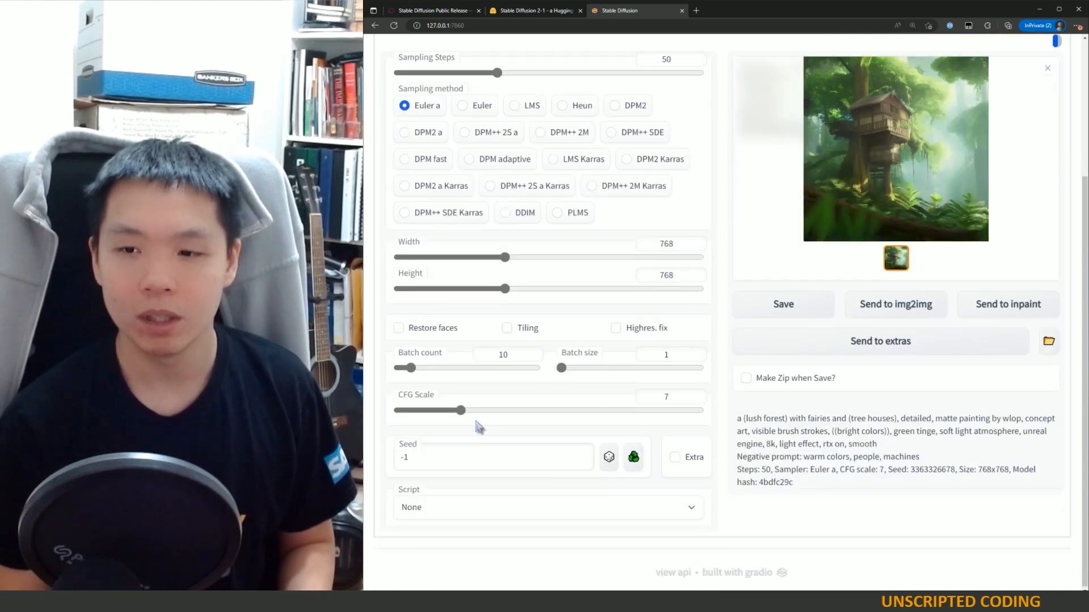
scroll(948, 420, "up", 4)
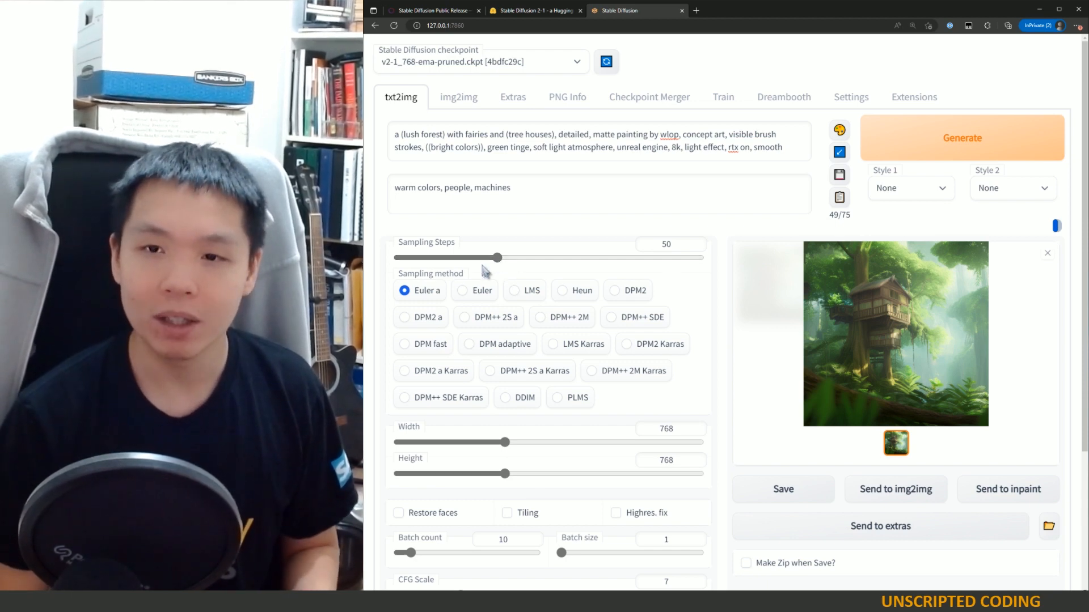
Step: Try sampling step values ranging from 1 up to 150, then return the Sampling Steps slider to 50
left_click_drag(497, 258, 400, 259)
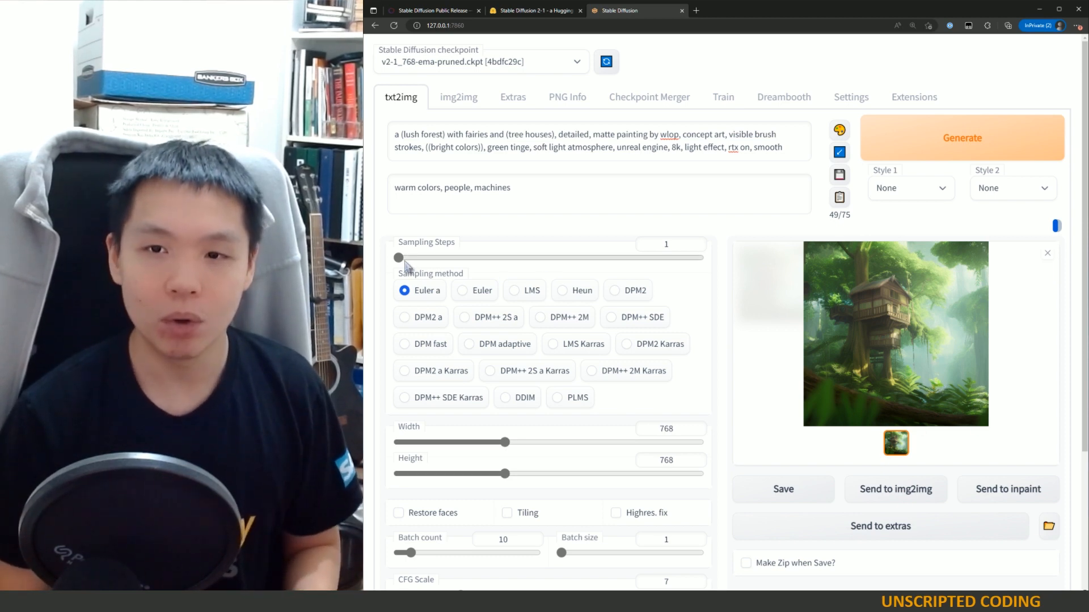
mouse_move(403, 262)
left_mouse_down()
mouse_move(420, 259)
mouse_move(409, 259)
left_mouse_up()
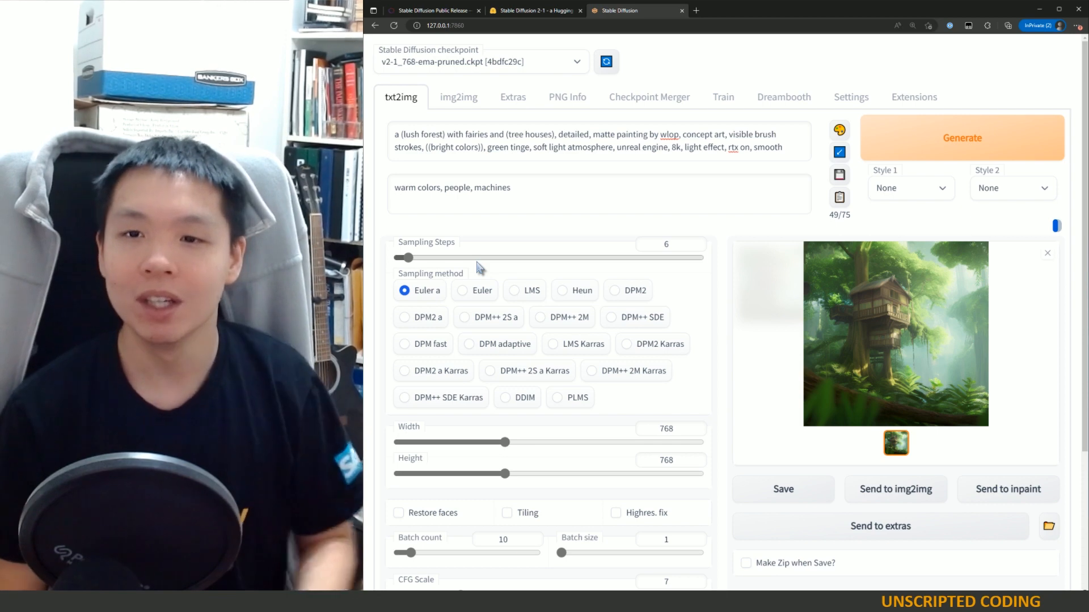
left_click_drag(406, 257, 422, 260)
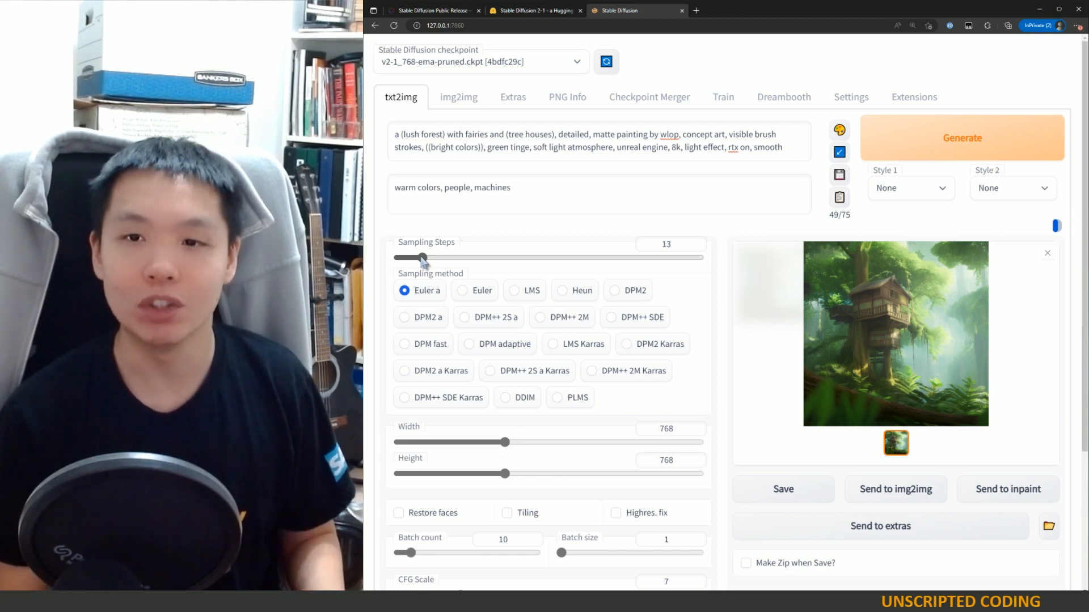
left_click_drag(423, 259, 438, 262)
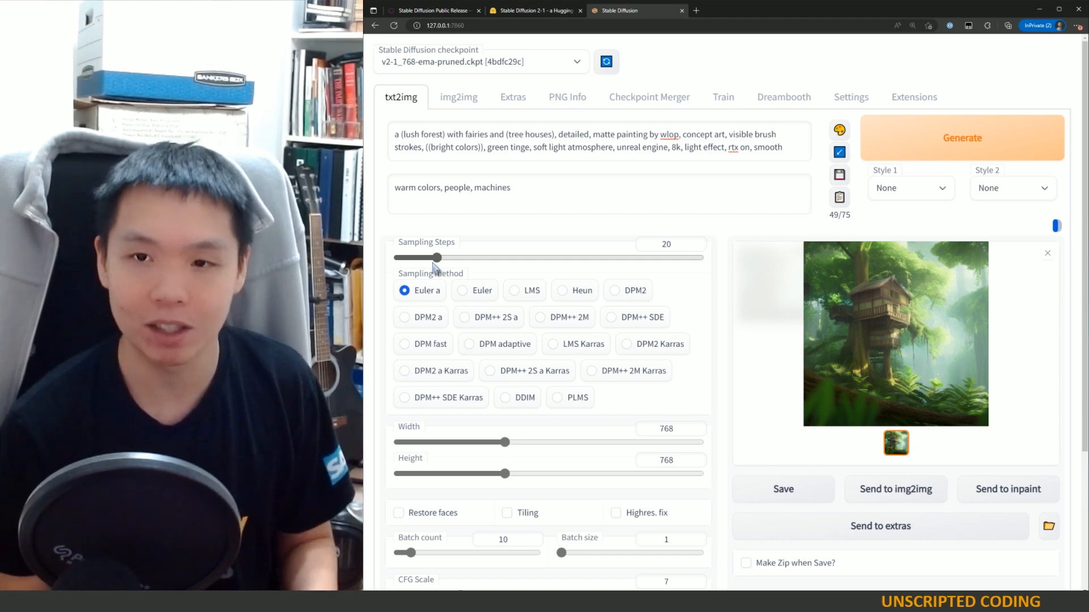
left_click_drag(437, 258, 498, 259)
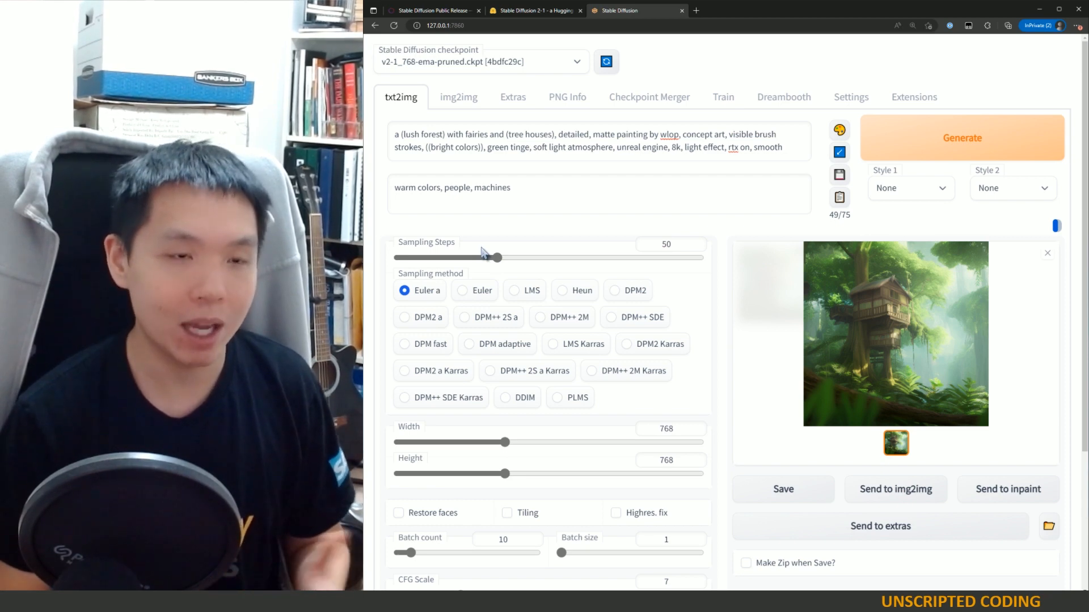
mouse_move(604, 138)
left_mouse_down()
mouse_move(713, 147)
mouse_move(772, 136)
left_mouse_up()
left_click(731, 136)
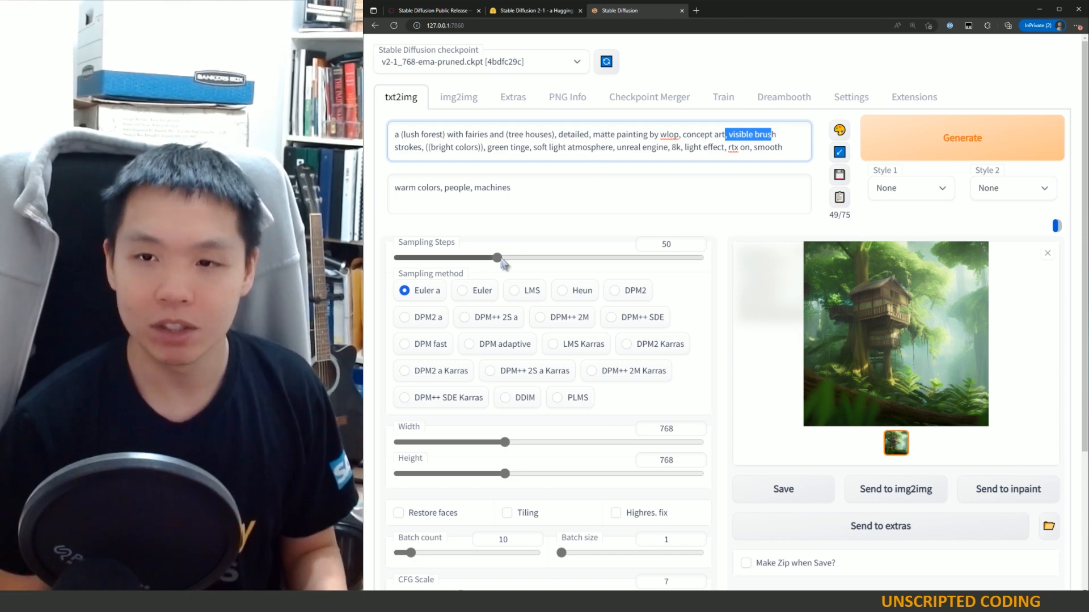
left_click_drag(498, 257, 704, 266)
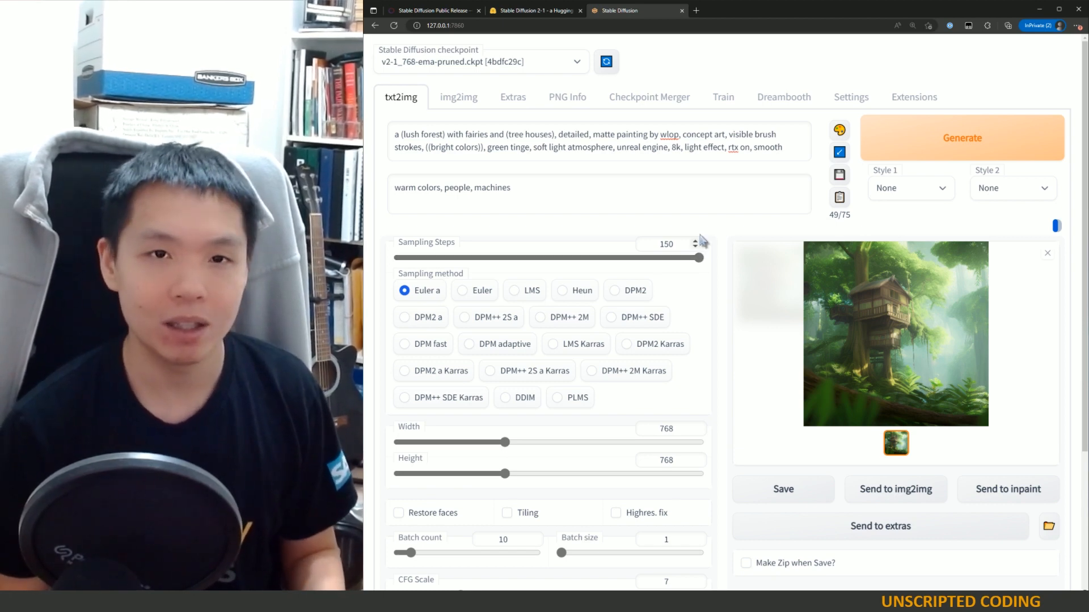
mouse_move(700, 261)
left_mouse_down()
mouse_move(638, 259)
mouse_move(703, 252)
left_mouse_up()
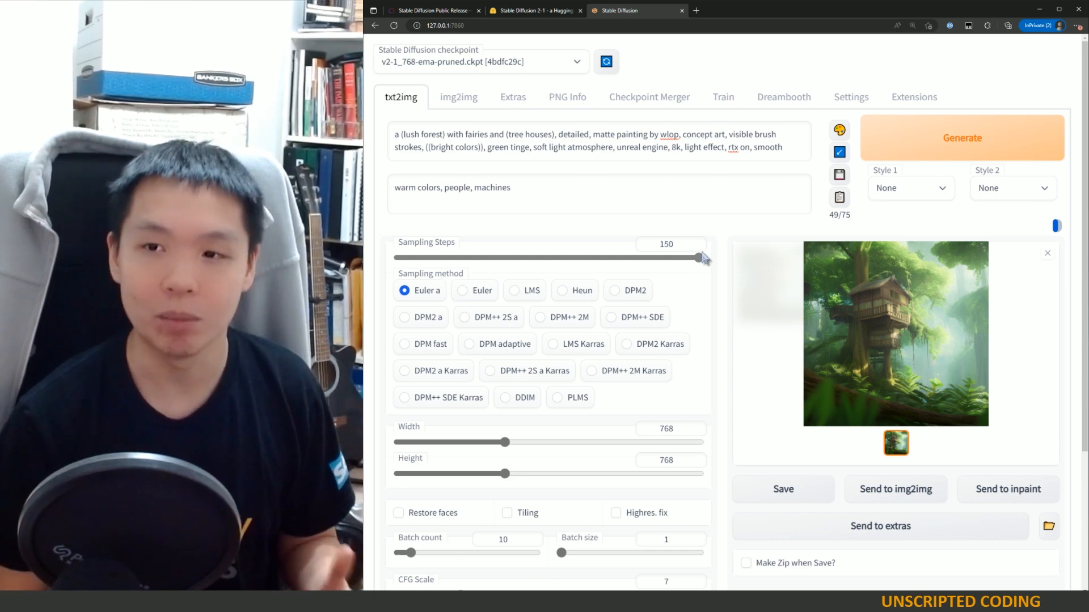
left_click_drag(703, 257, 471, 265)
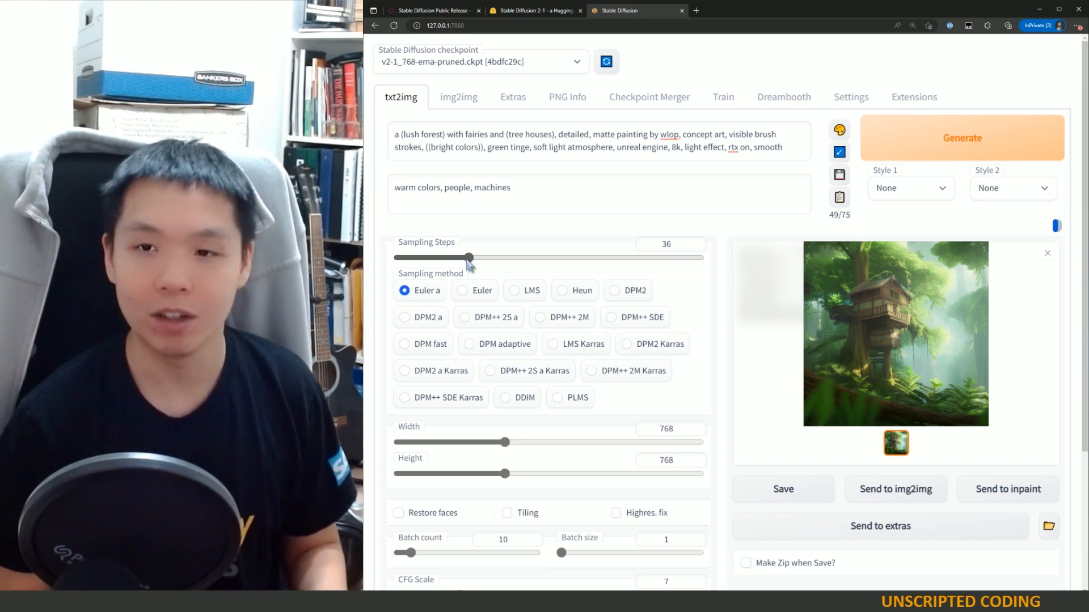
left_click_drag(468, 261, 726, 262)
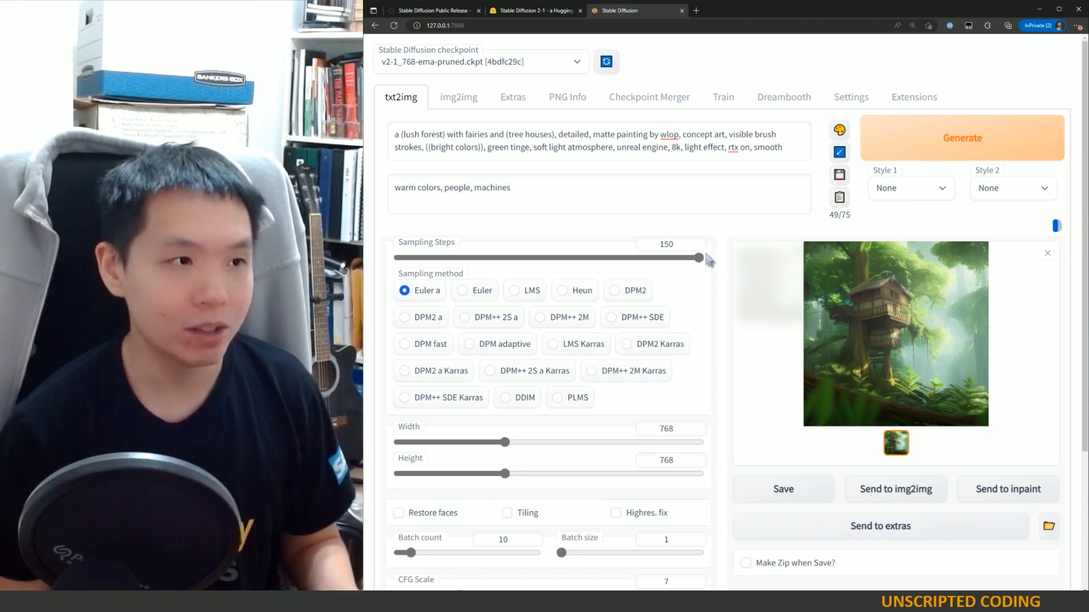
left_click_drag(698, 258, 493, 260)
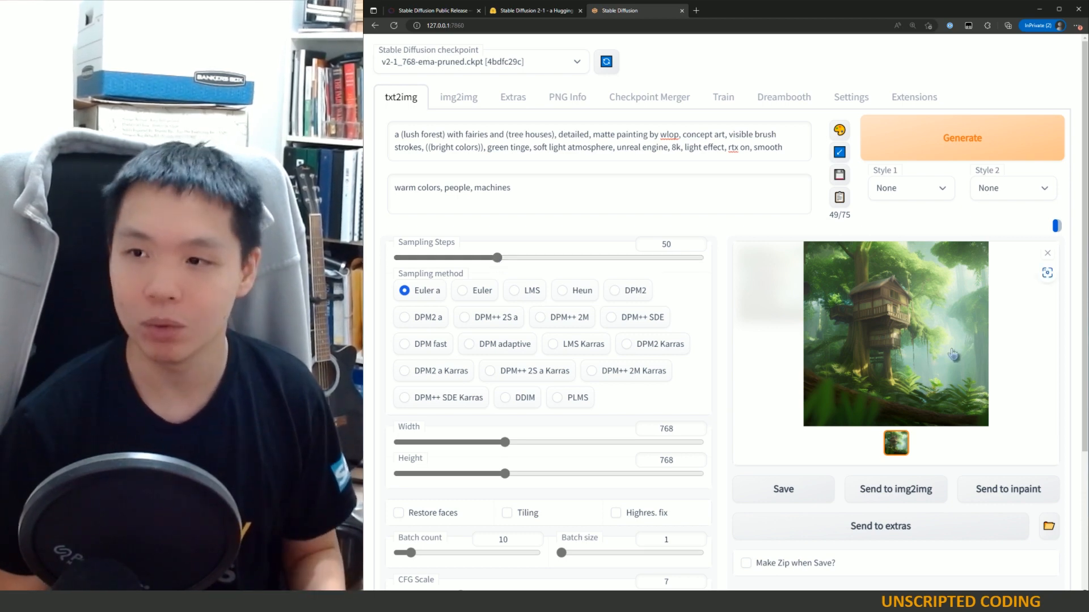
Step: Open the output image in the enlarged viewer and close it again
left_click(885, 341)
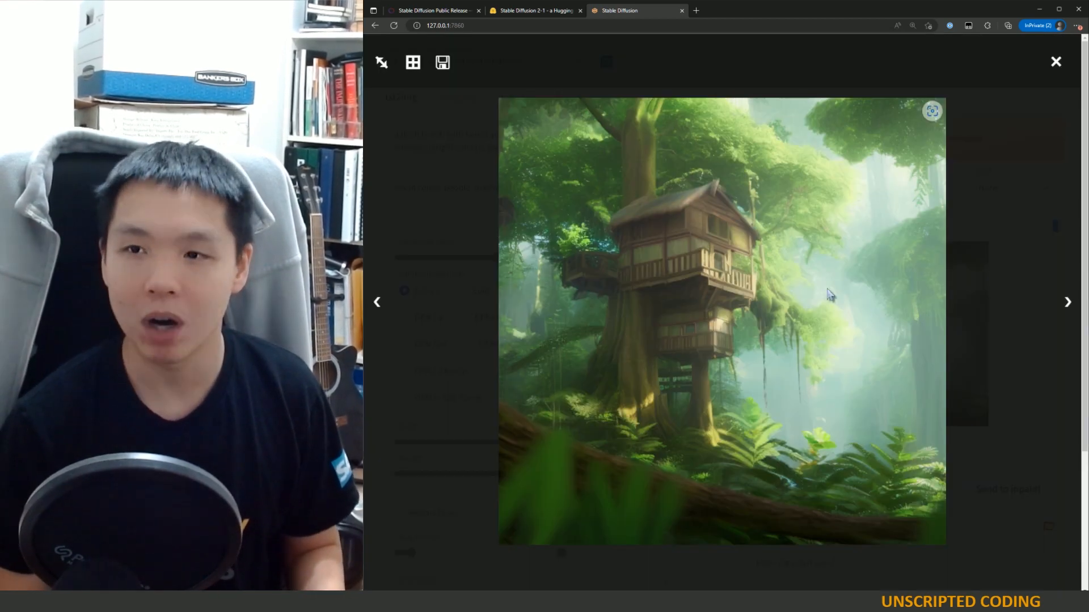
left_click(960, 225)
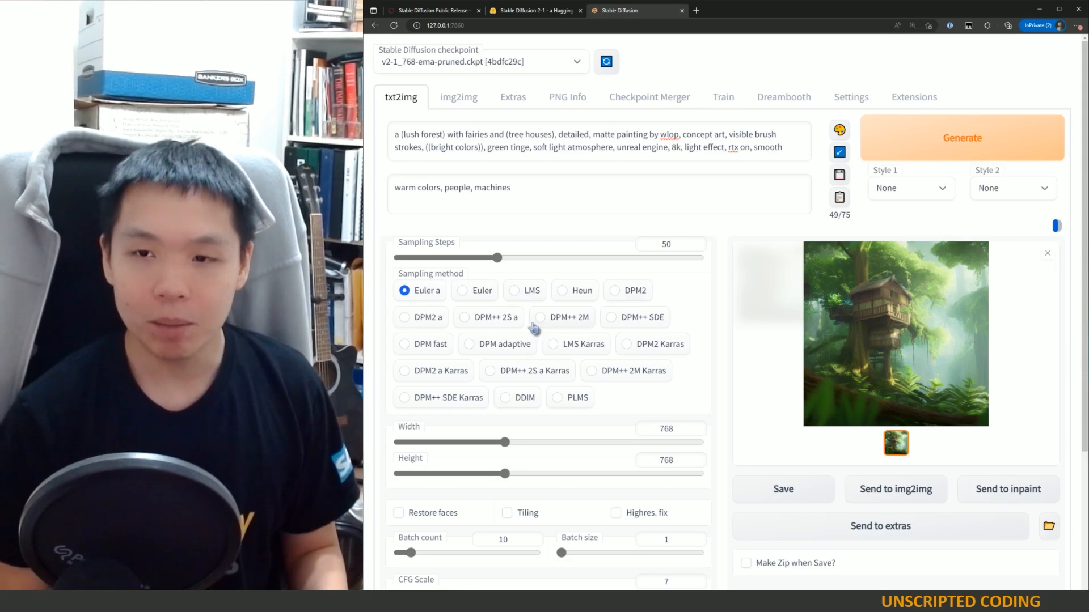
Step: Switch the sampling method to Heun
left_click(570, 300)
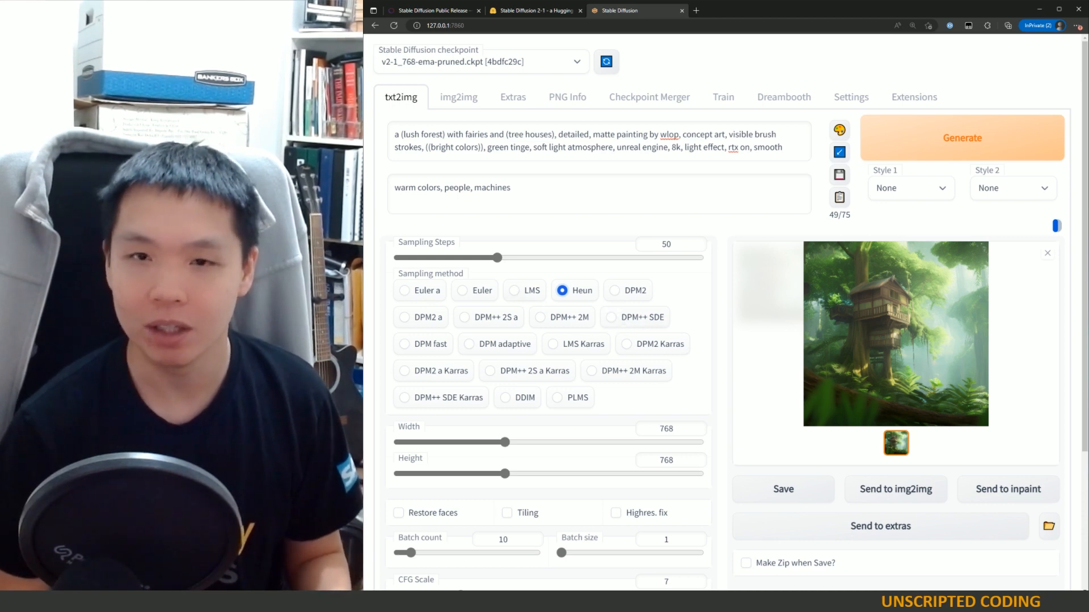
scroll(545, 391, "down", 3)
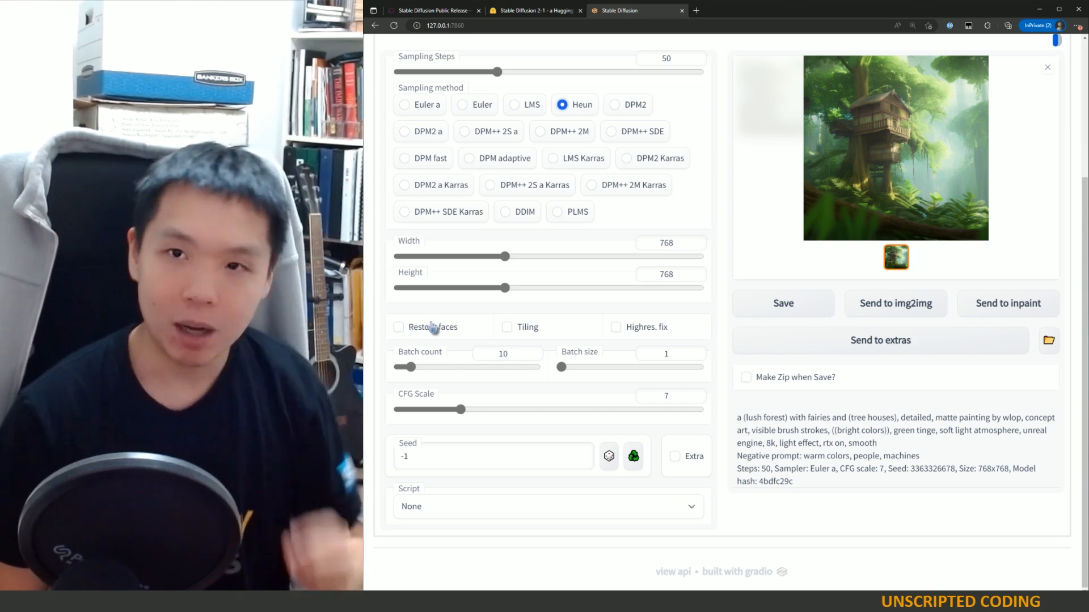
scroll(411, 326, "up", 3)
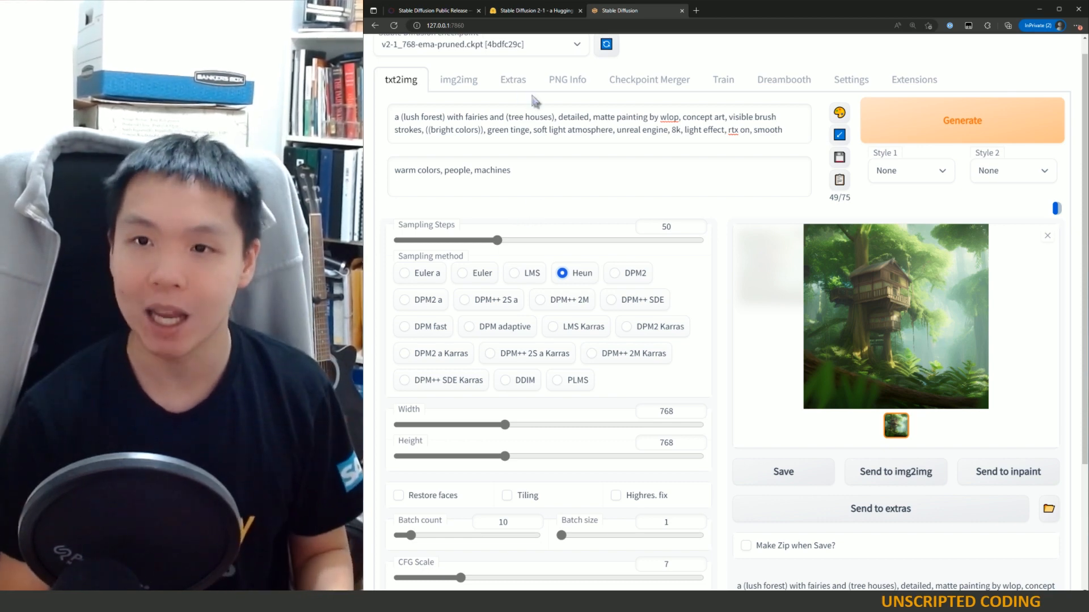
scroll(674, 474, "down", 3)
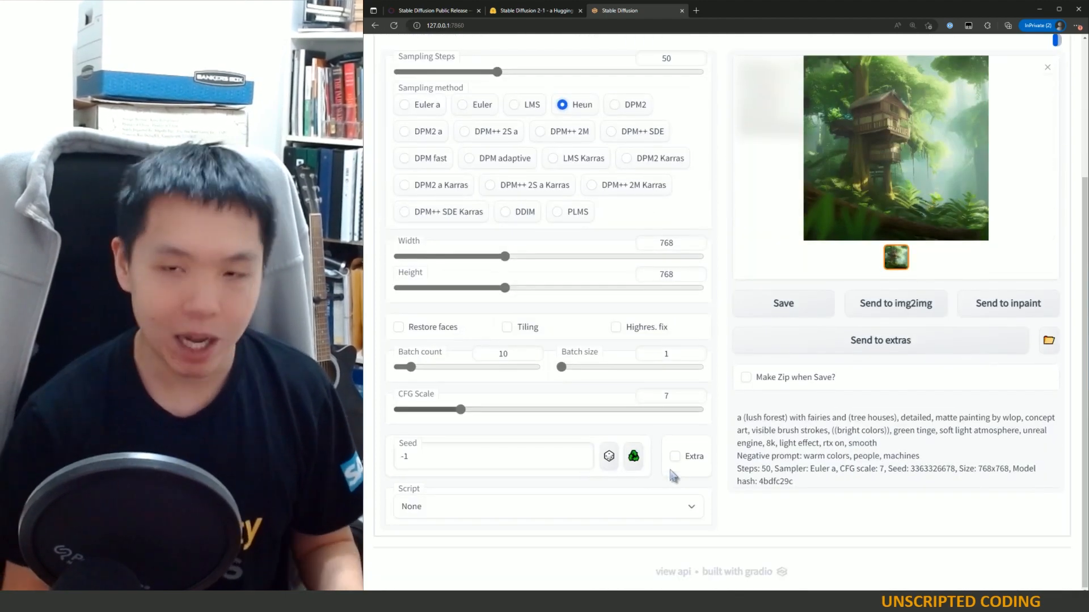
scroll(661, 479, "up", 3)
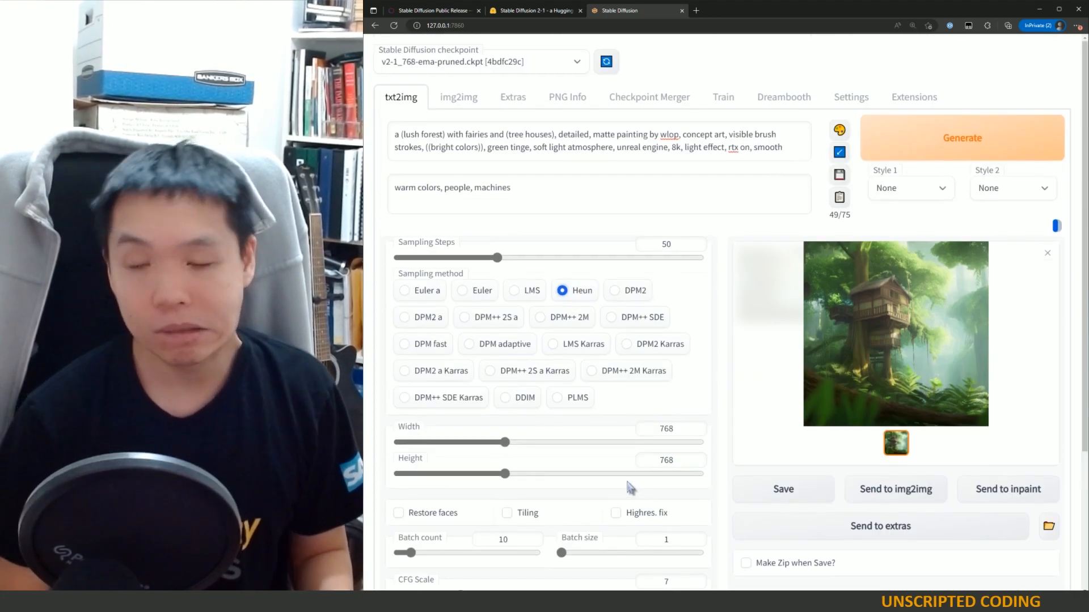
mouse_move(497, 258)
left_mouse_down()
mouse_move(700, 258)
mouse_move(507, 258)
mouse_move(497, 267)
left_mouse_up()
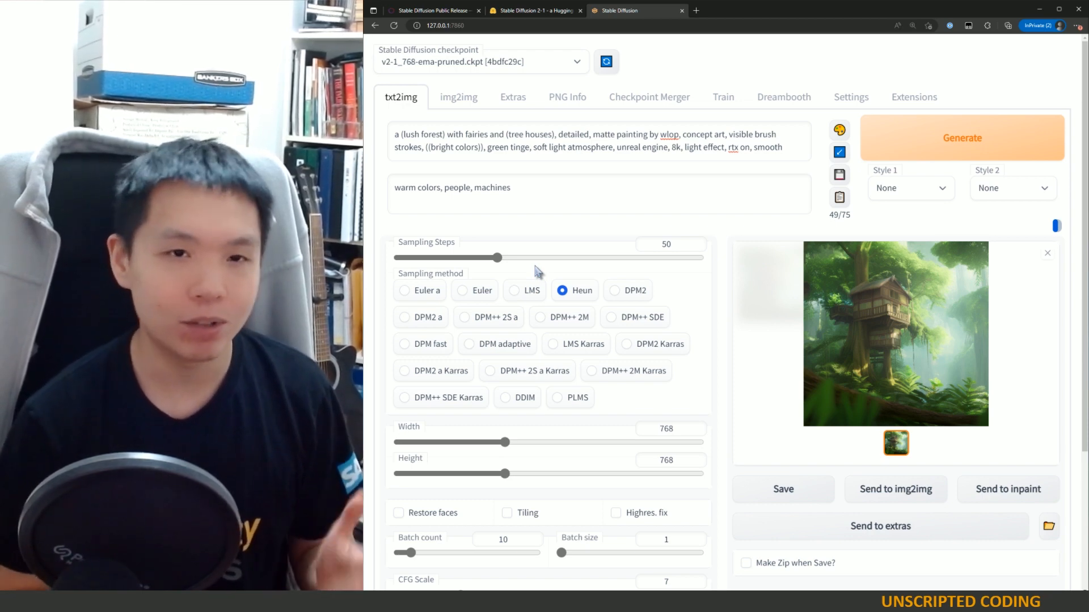
Step: Try lowering the CFG scale to 1
scroll(533, 281, "down", 3)
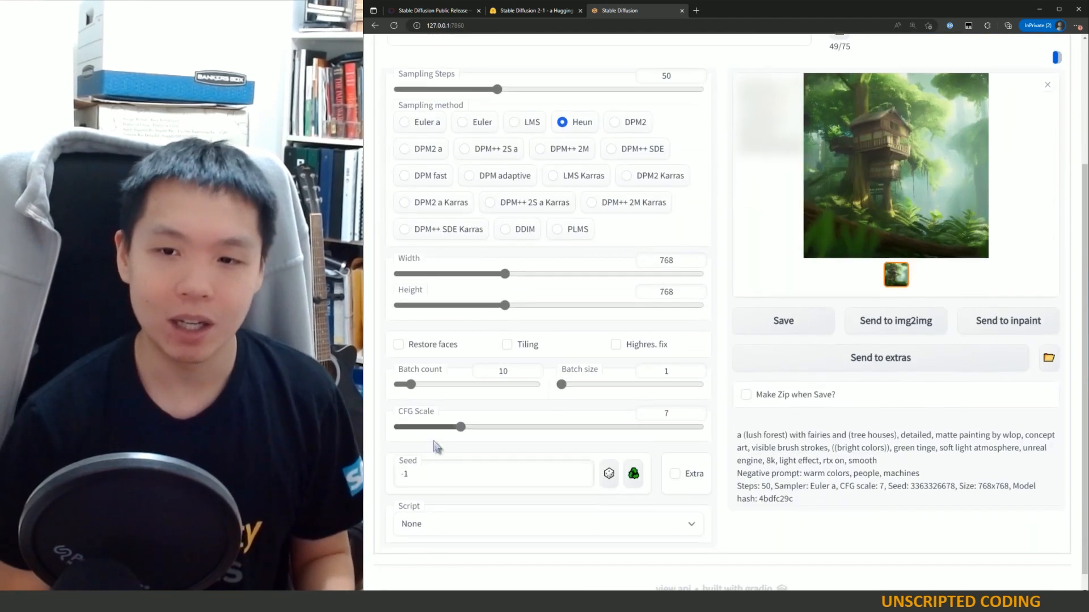
scroll(460, 486, "down", 1)
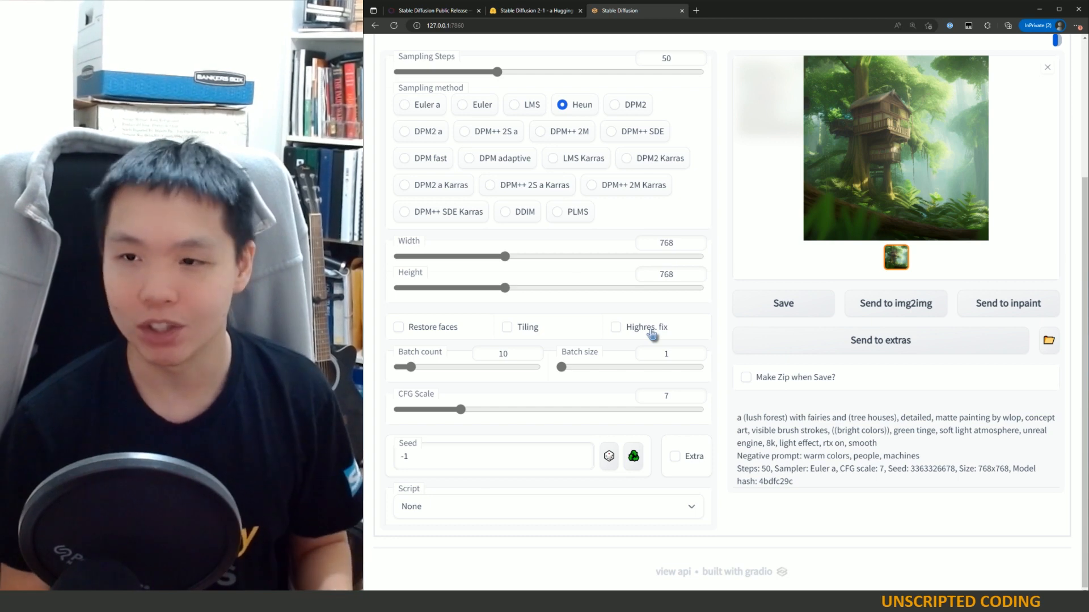
scroll(651, 335, "up", 2)
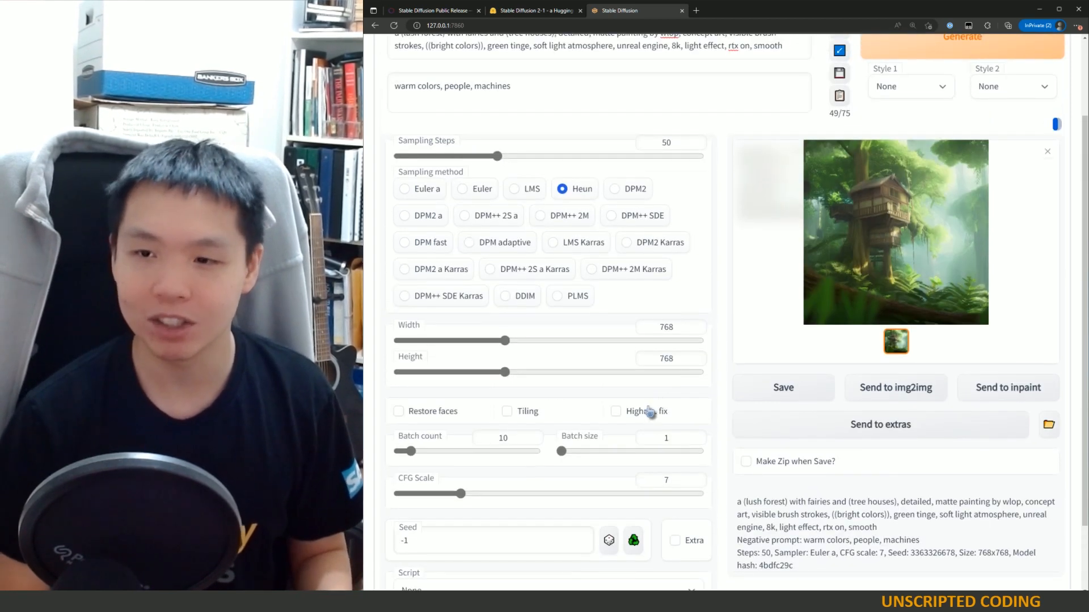
scroll(646, 384, "up", 2)
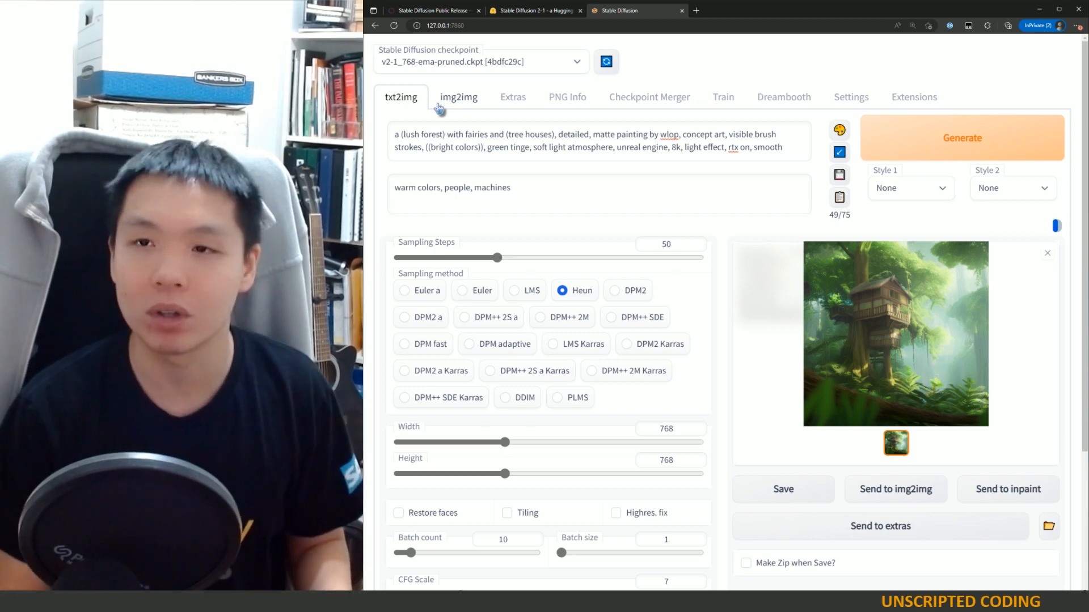
scroll(644, 389, "down", 3)
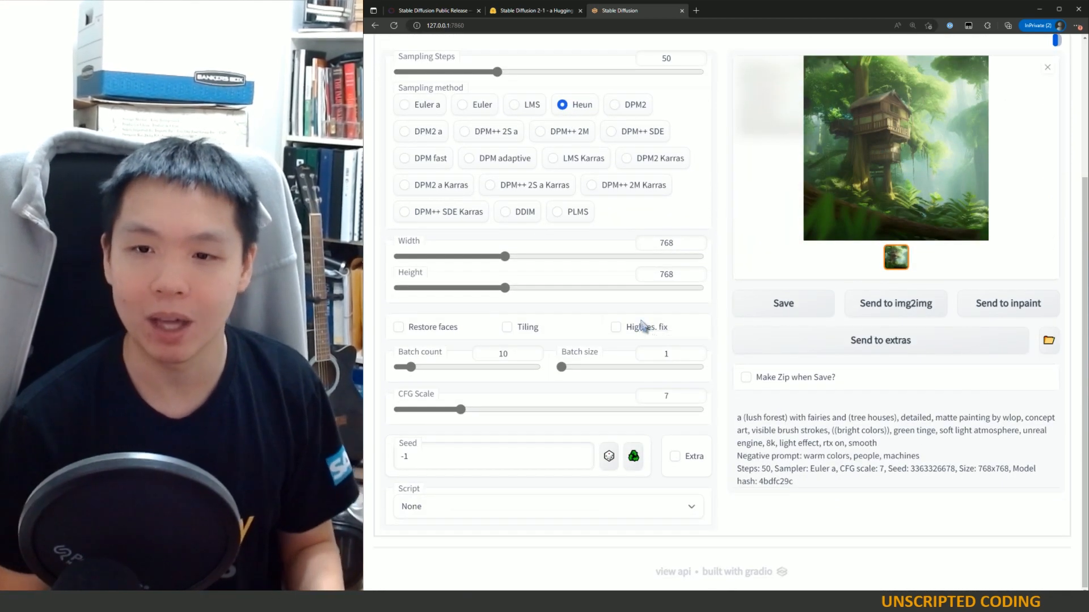
scroll(644, 377, "up", 3)
scroll(644, 377, "down", 3)
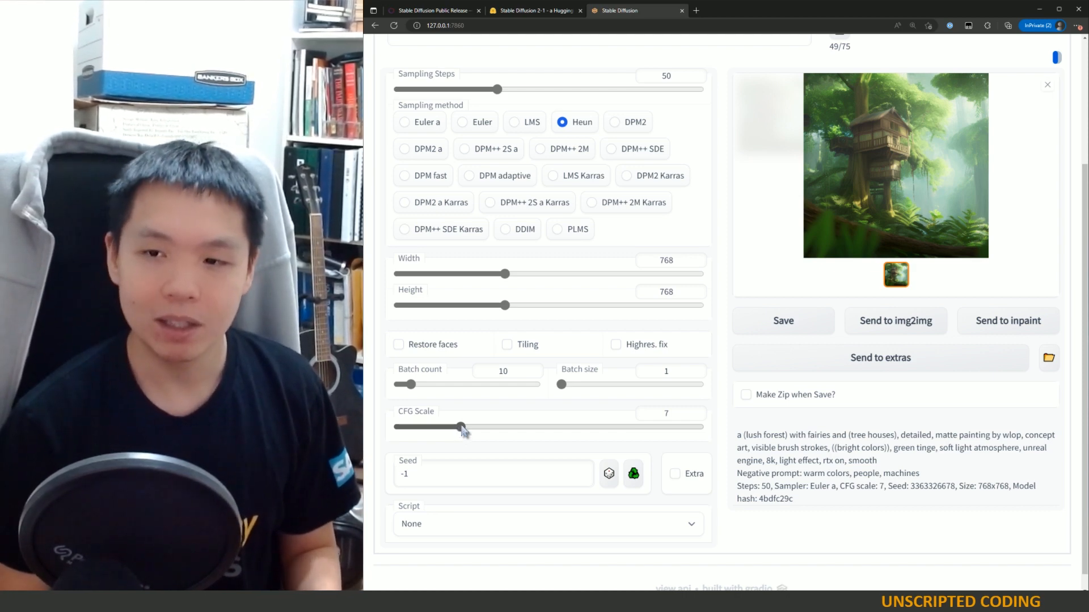
left_click_drag(463, 430, 383, 417)
scroll(401, 400, "up", 3)
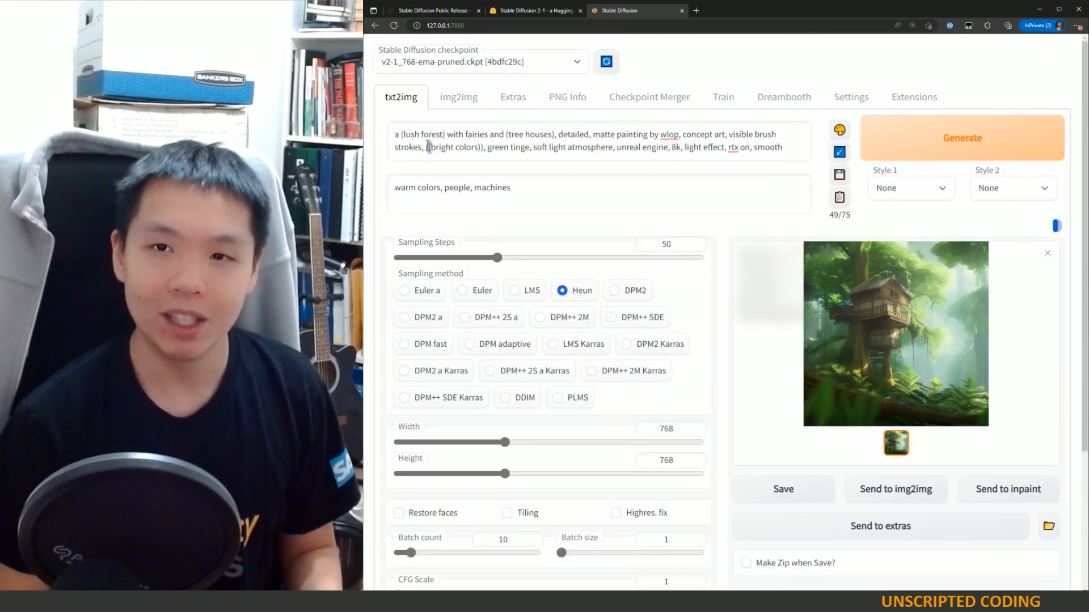
left_click_drag(422, 138, 542, 149)
left_click(583, 166)
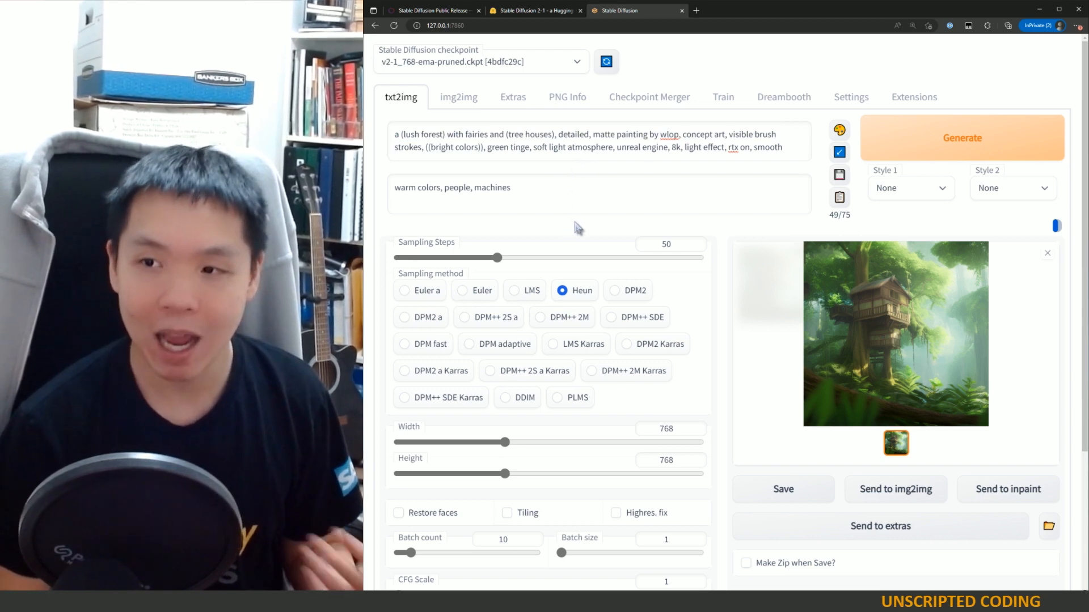
Step: Raise the CFG scale to 30, then return it to 7
scroll(603, 264, "down", 3)
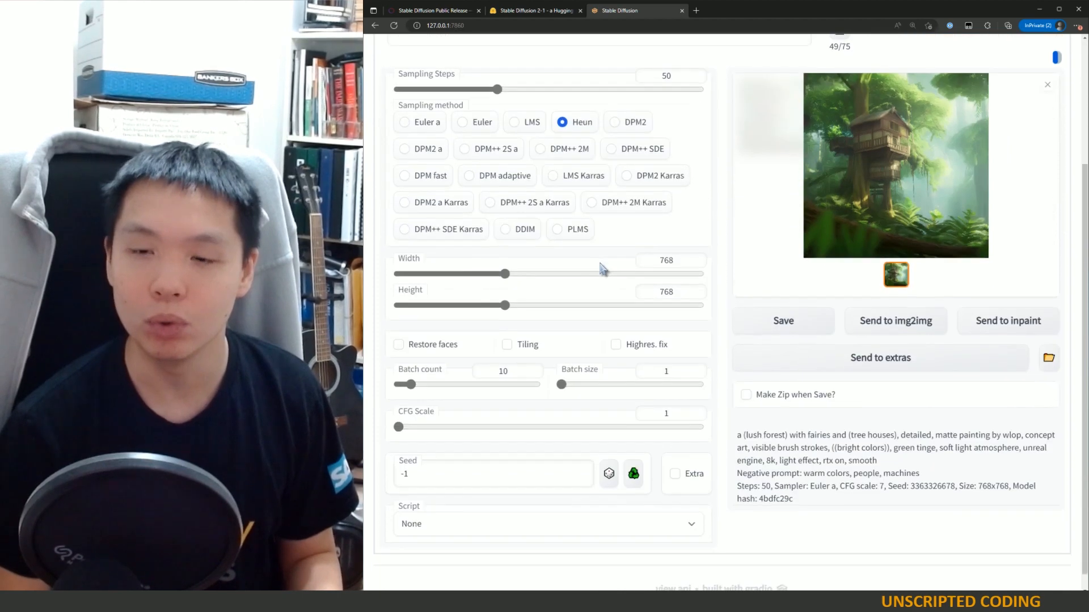
scroll(600, 267, "up", 3)
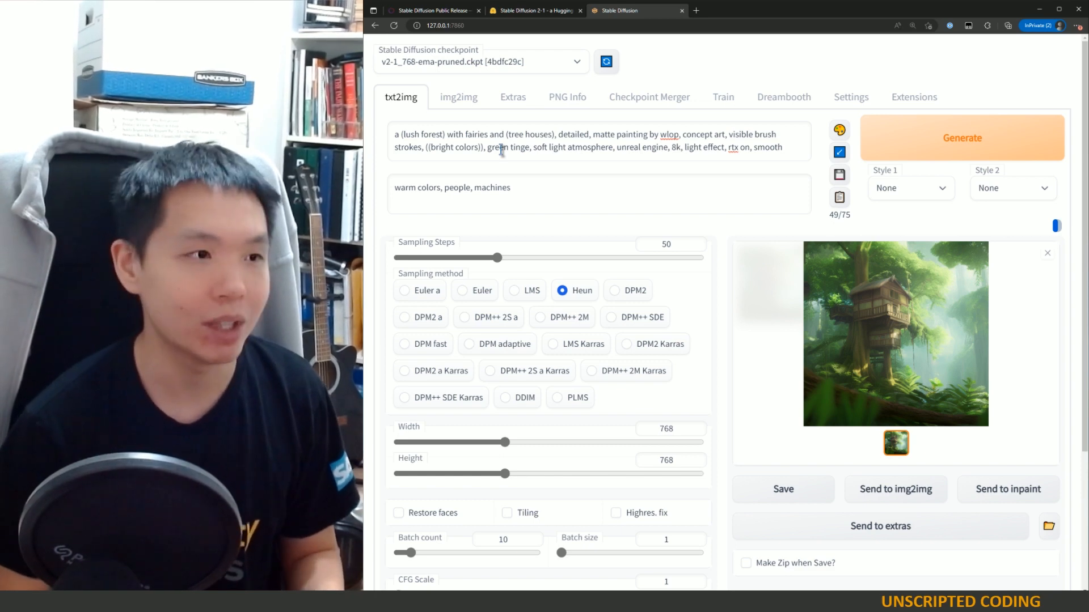
scroll(600, 206, "down", 3)
left_click_drag(413, 411, 712, 411)
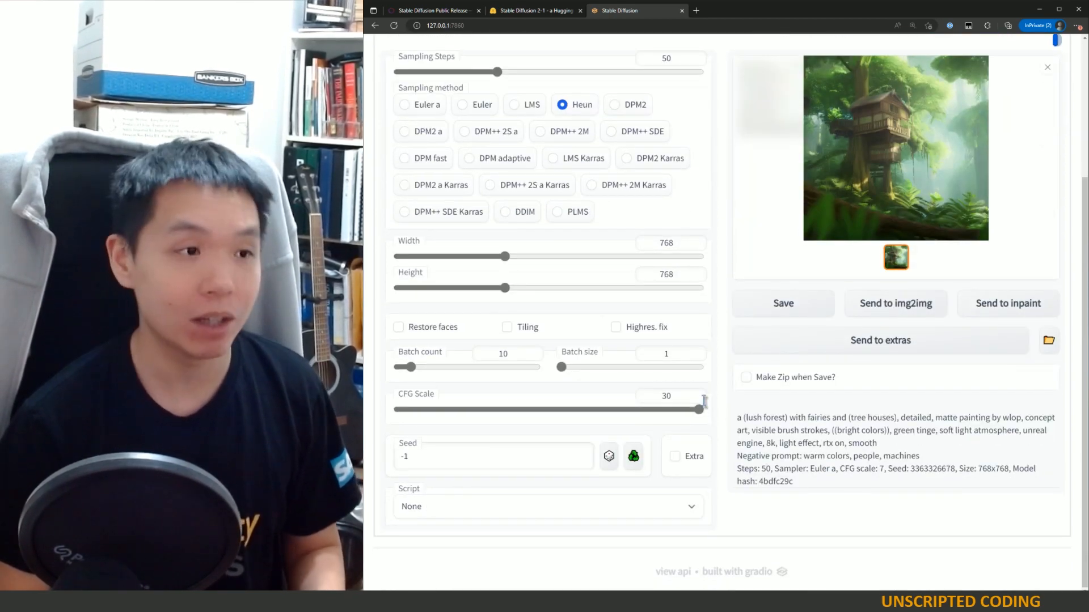
scroll(691, 396, "up", 3)
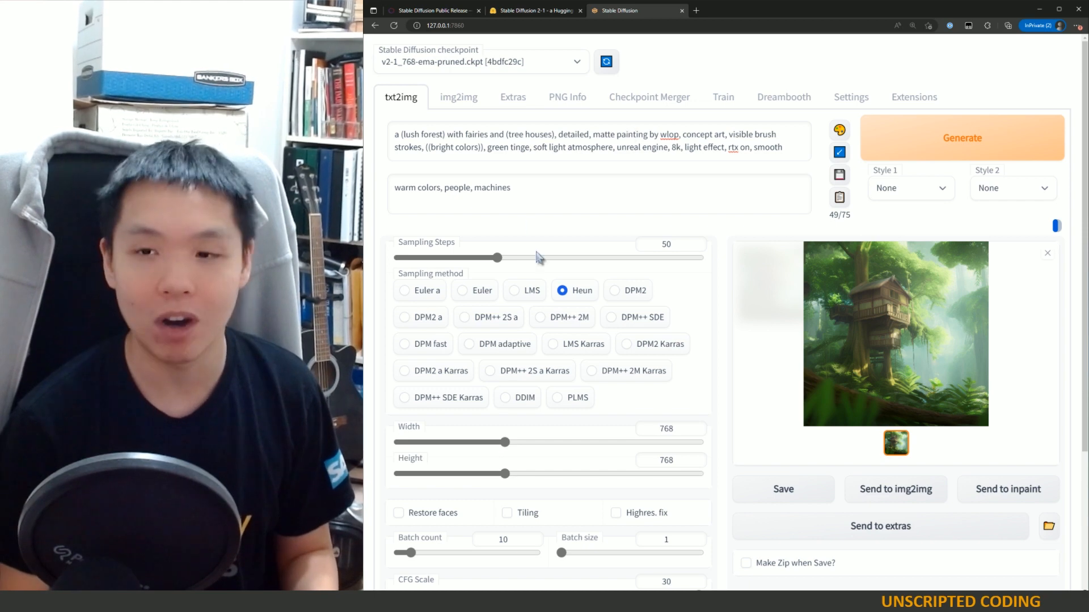
scroll(540, 258, "down", 3)
left_click_drag(702, 409, 460, 409)
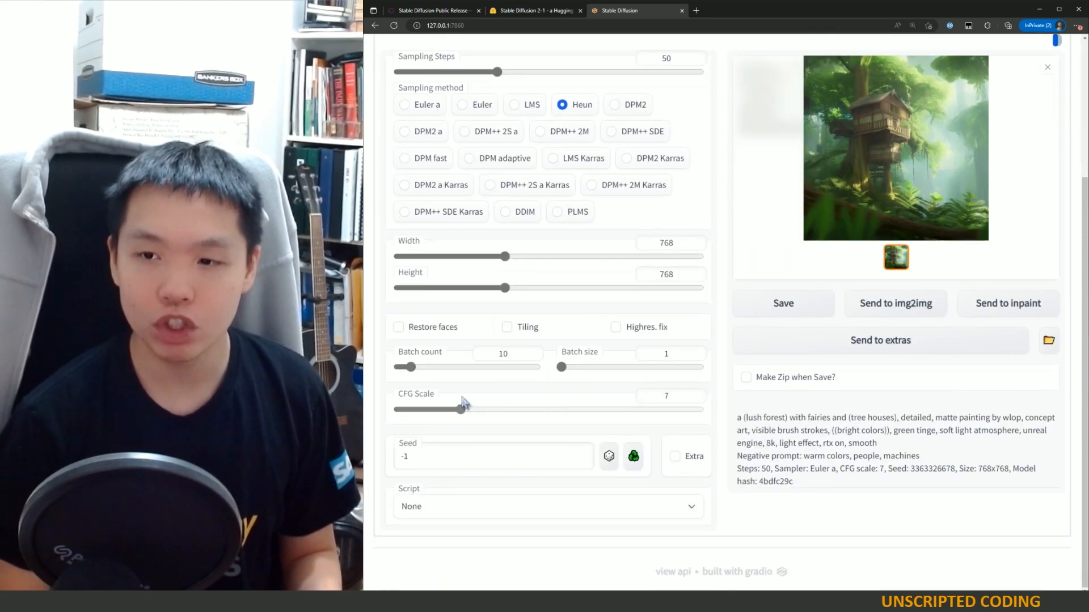
Step: Open the generated treehouse image in the enlarged viewer twice, closing the viewer each time
scroll(488, 374, "up", 3)
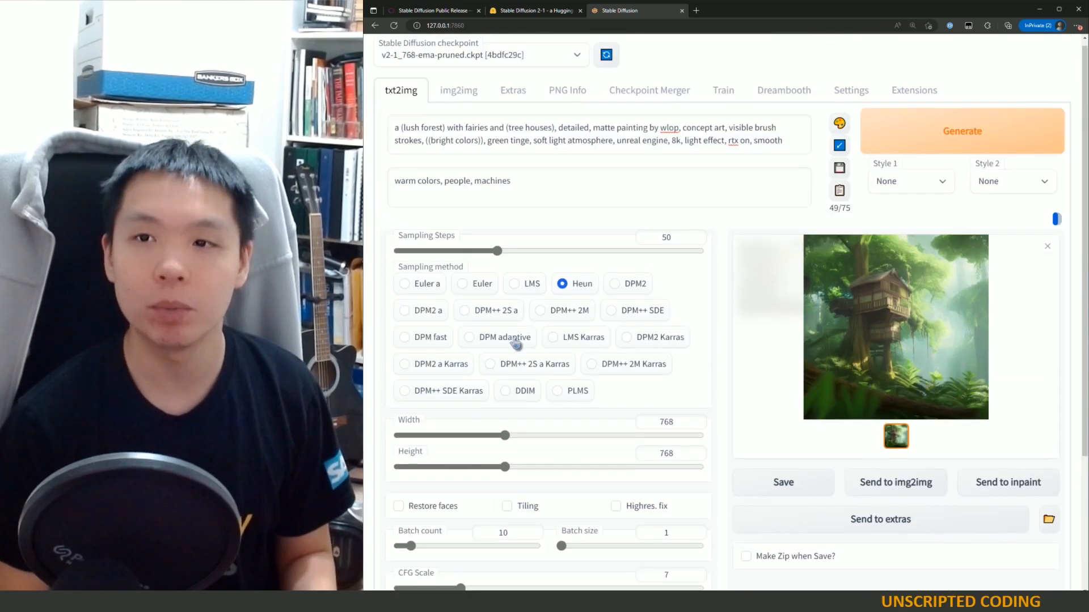
left_click(923, 347)
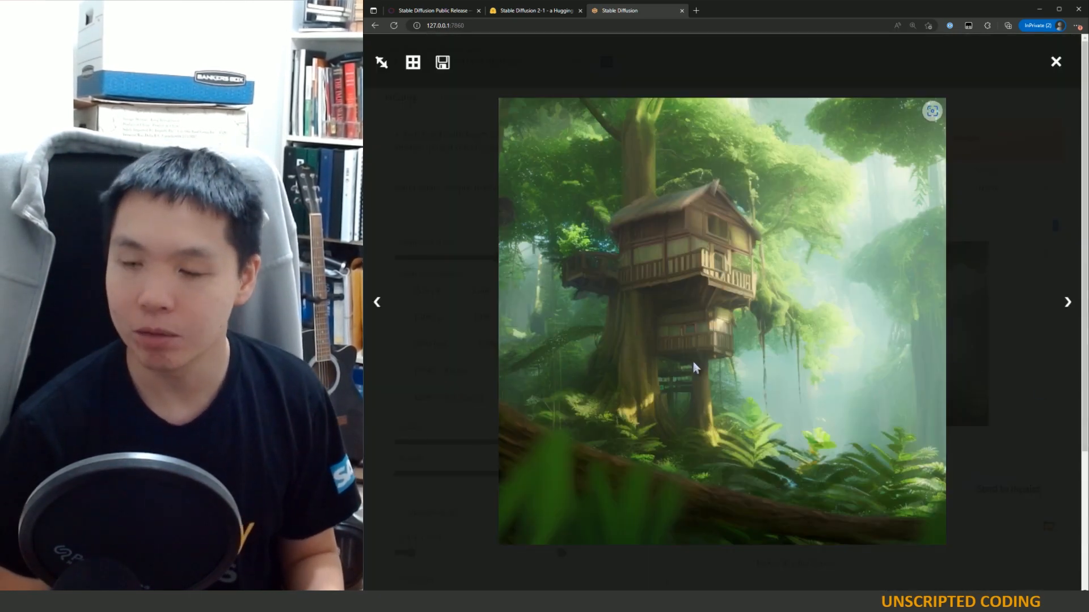
left_click(972, 220)
scroll(583, 461, "down", 3)
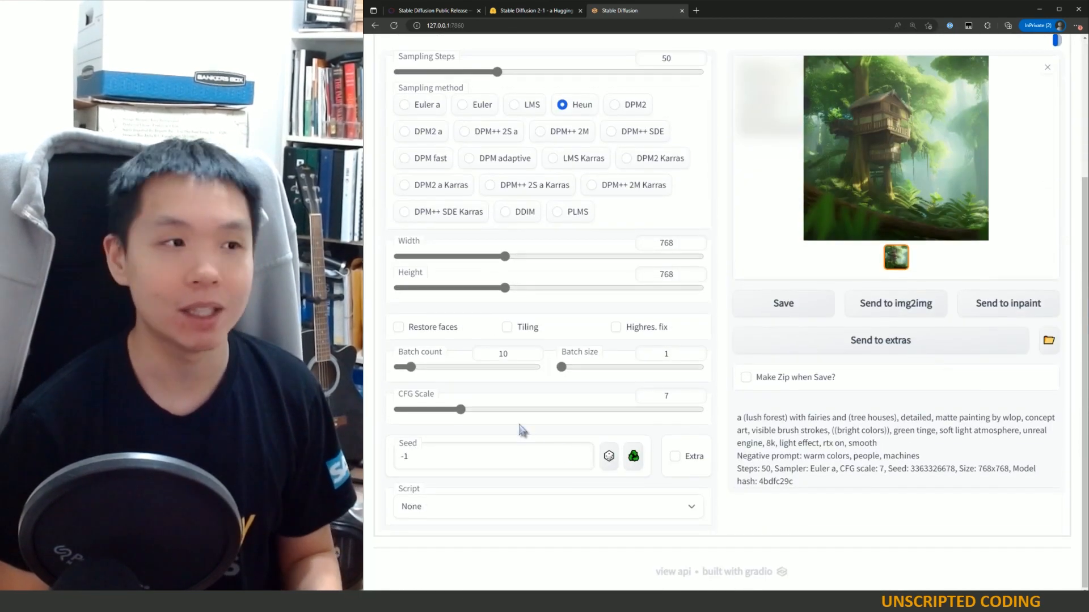
left_click(962, 174)
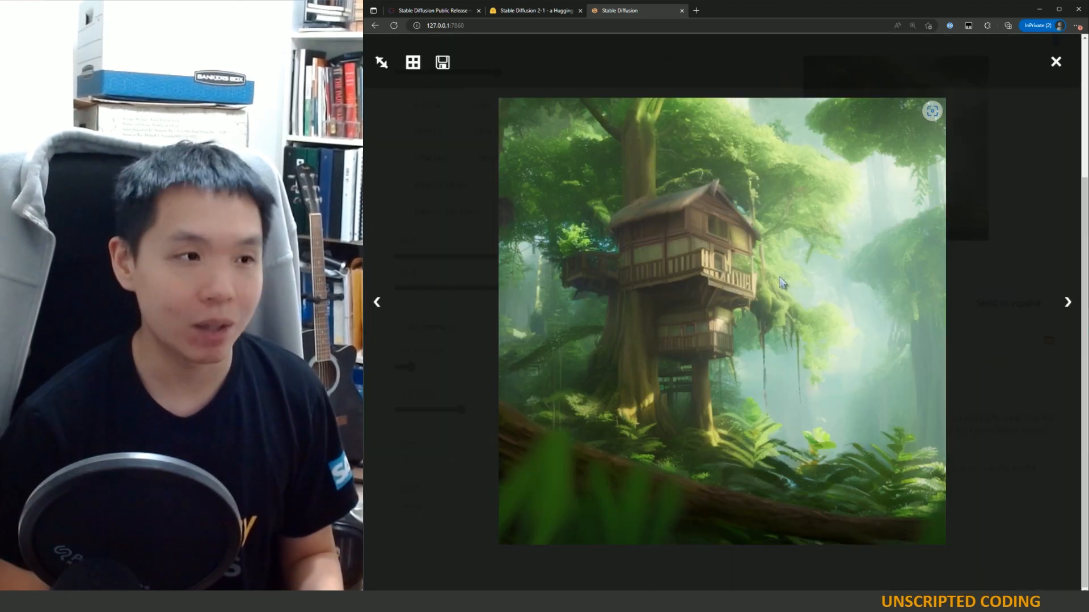
left_click(1052, 67)
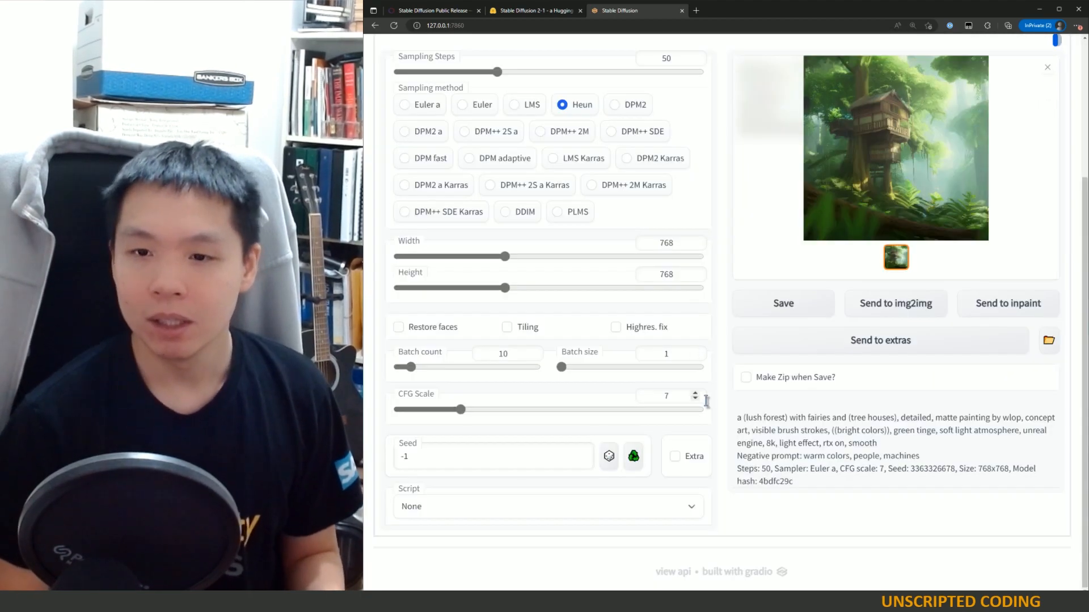
scroll(706, 419, "down", 1)
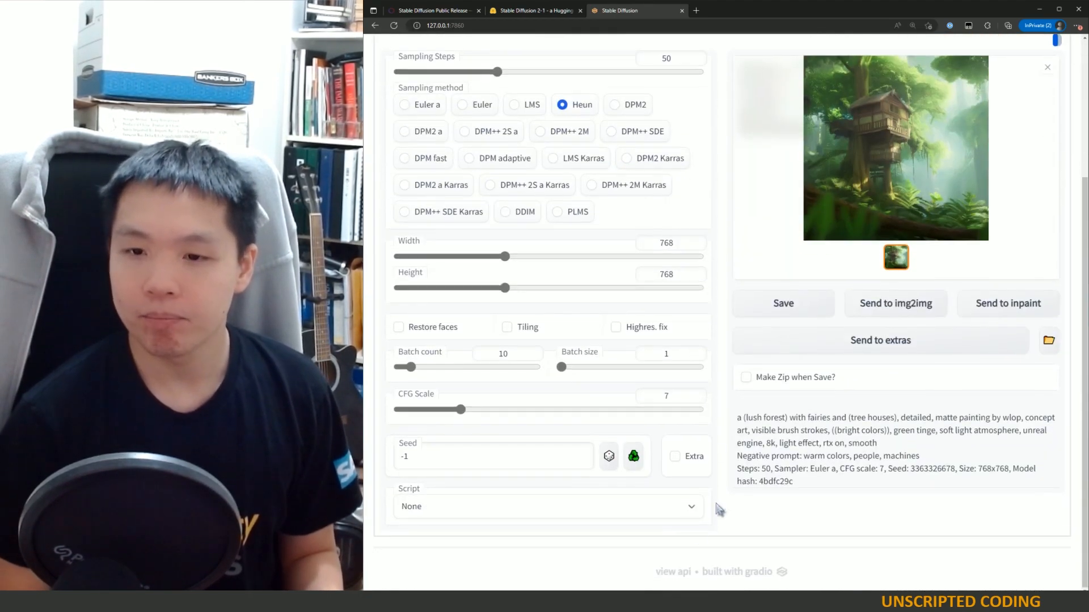
scroll(583, 466, "up", 3)
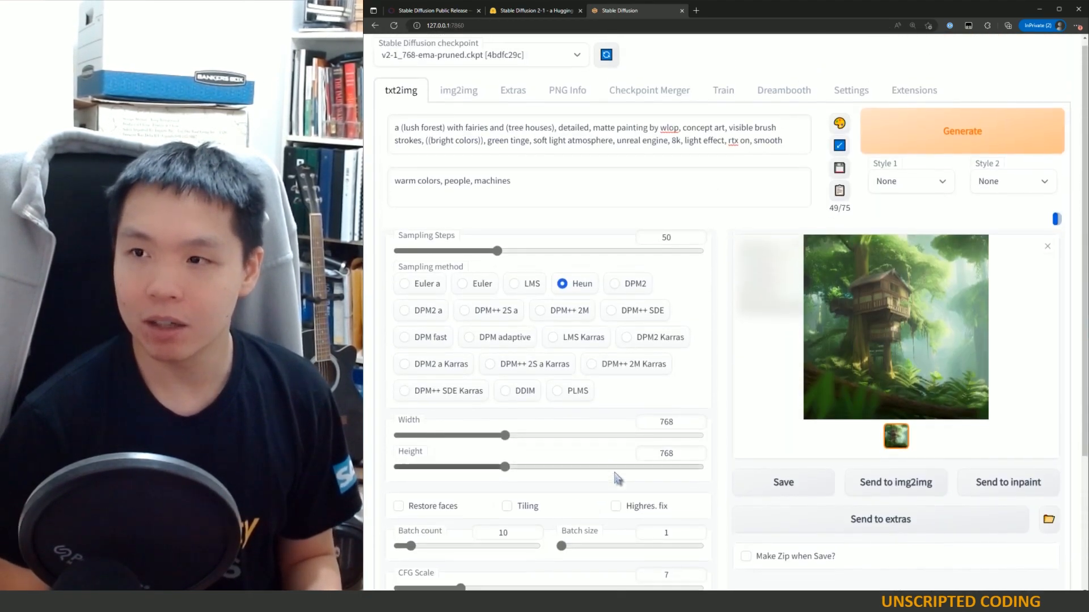
scroll(561, 462, "down", 5)
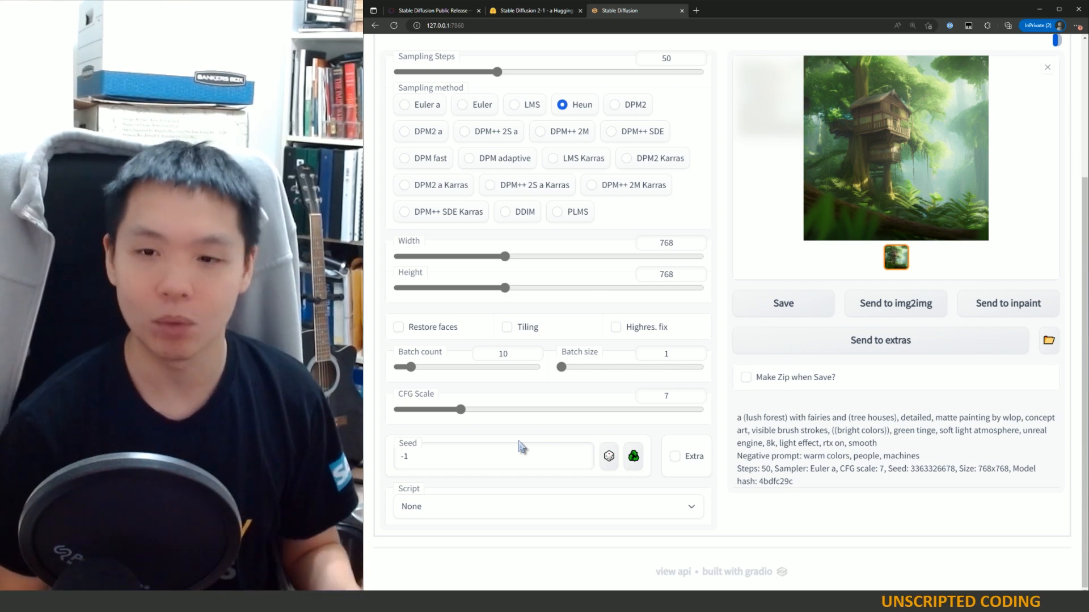
scroll(582, 457, "up", 3)
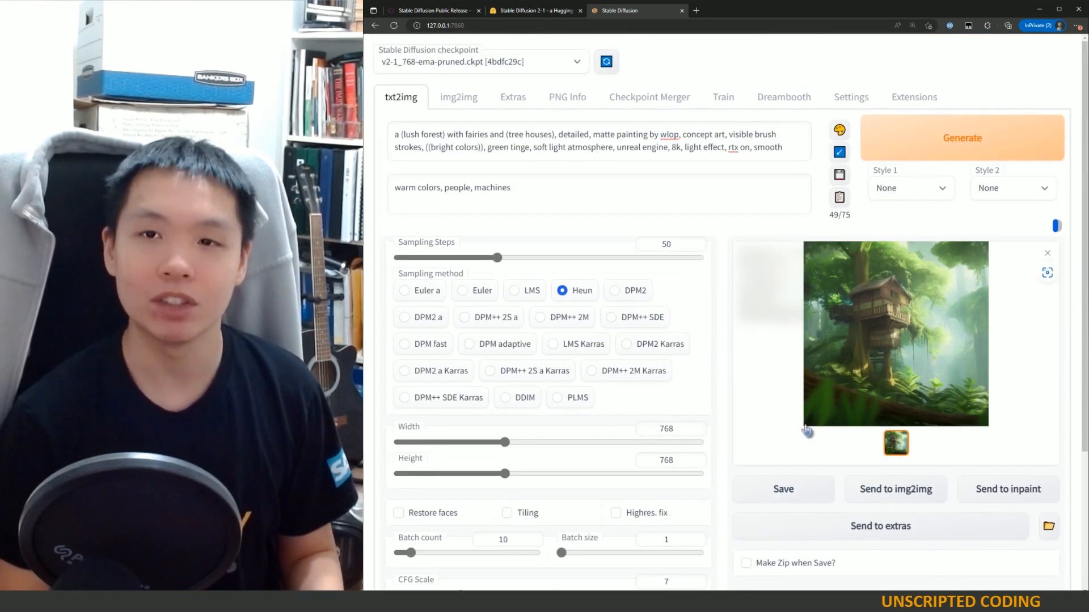
scroll(790, 413, "down", 3)
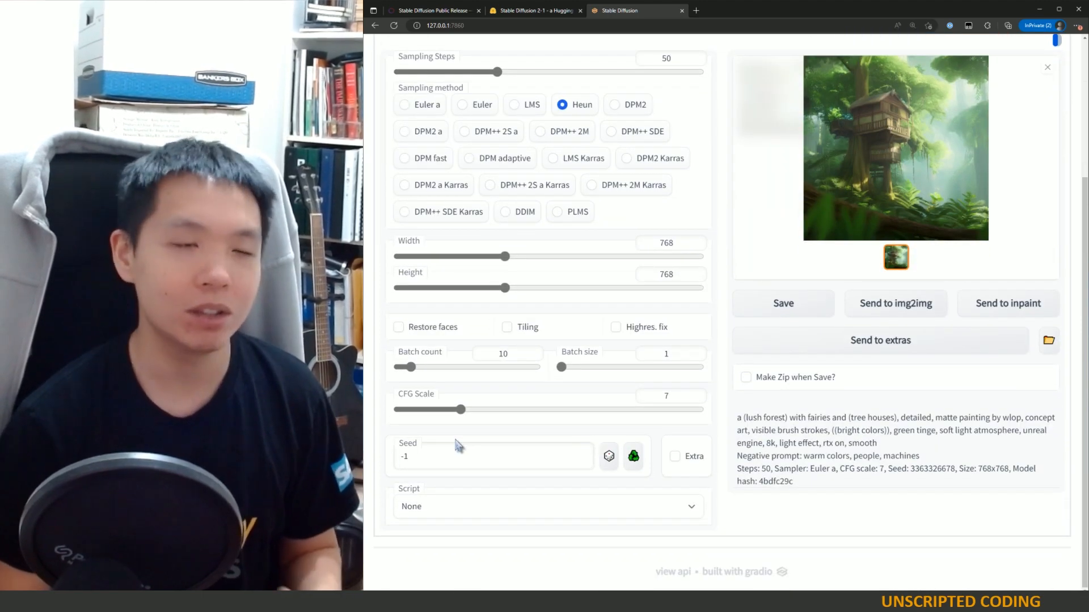
scroll(907, 431, "up", 3)
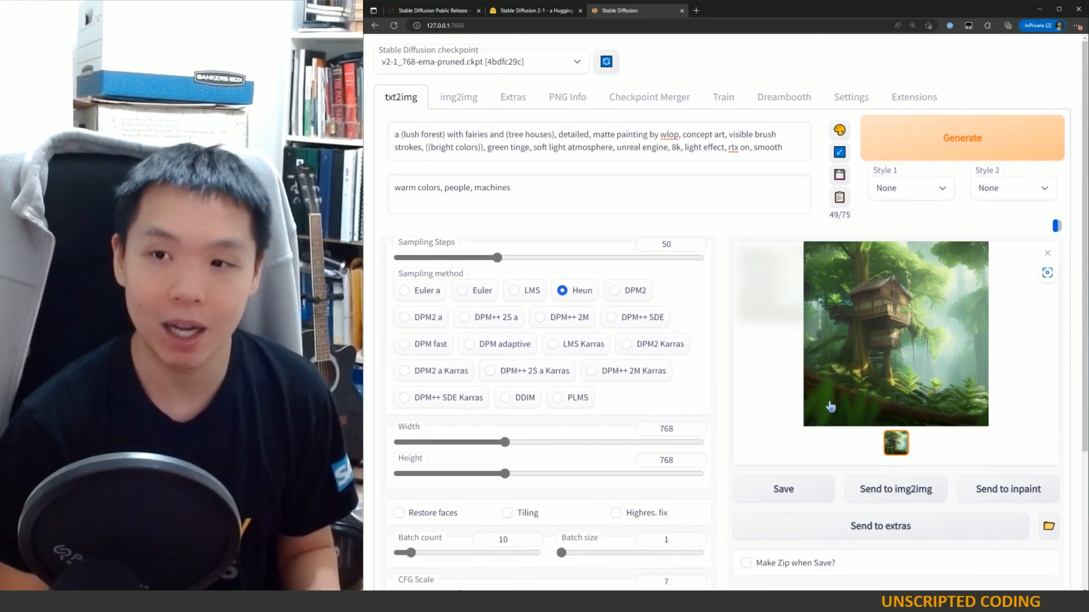
scroll(826, 410, "down", 1)
scroll(826, 409, "down", 2)
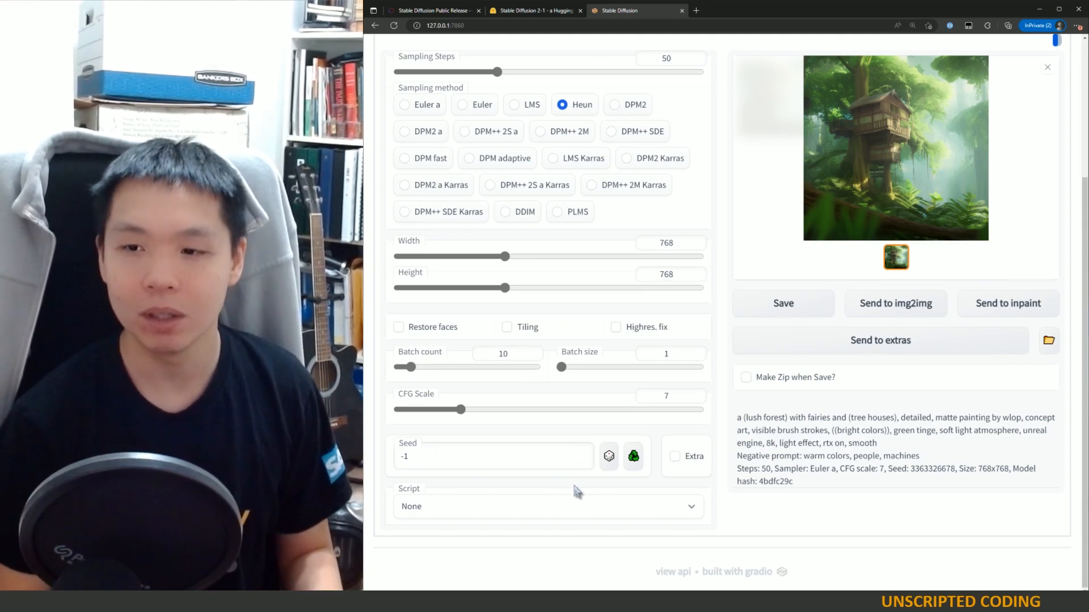
Step: Inspect the seed's Extra option and the Script choices, leaving both unchanged
left_click(675, 460)
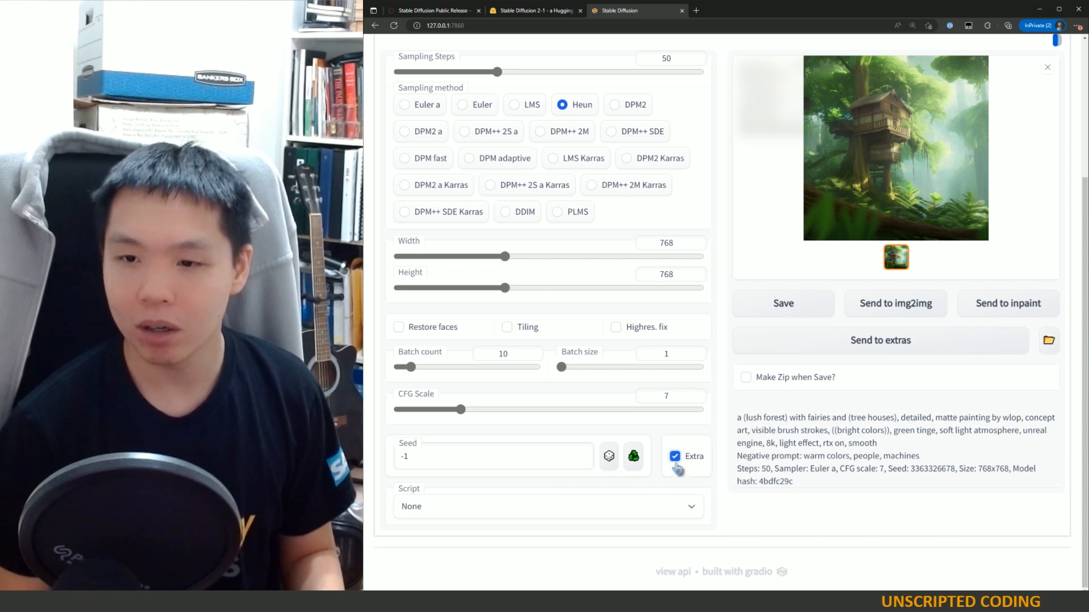
left_click(675, 457)
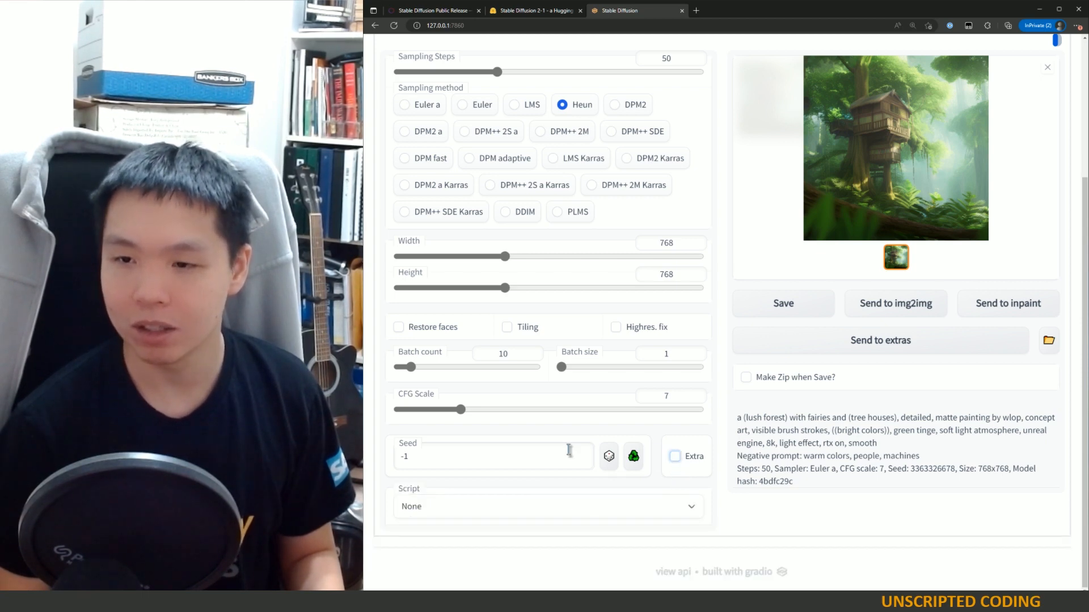
left_click(539, 511)
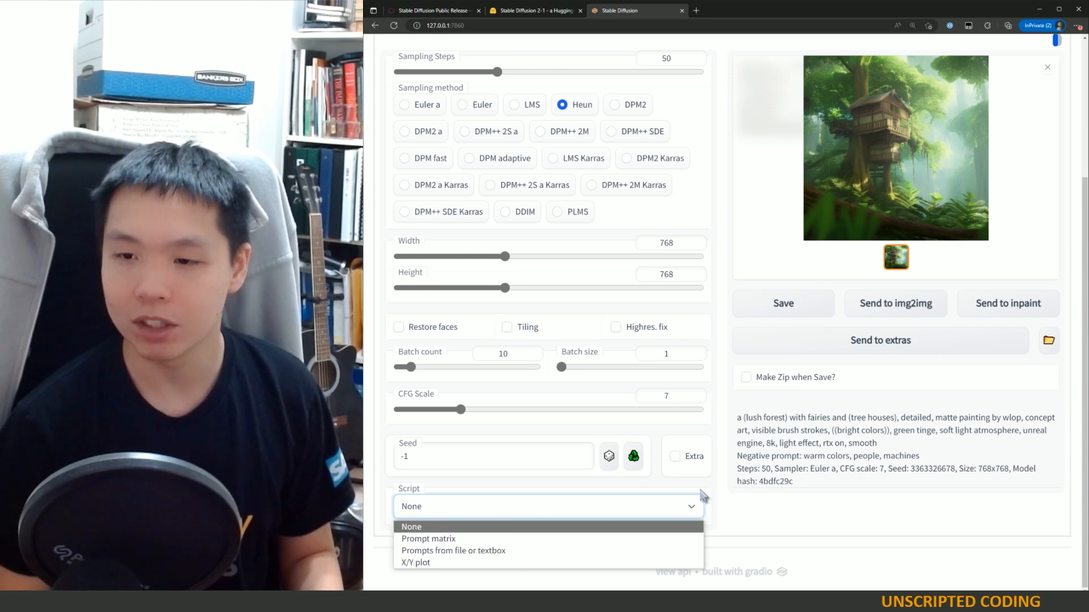
left_click(732, 512)
scroll(732, 512, "up", 4)
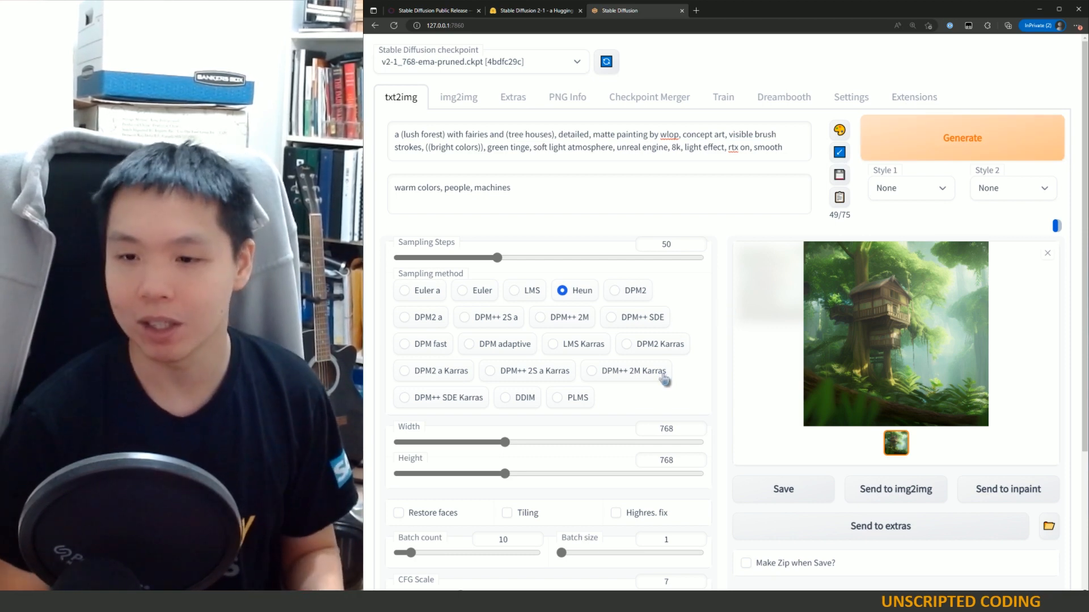
scroll(665, 380, "down", 3)
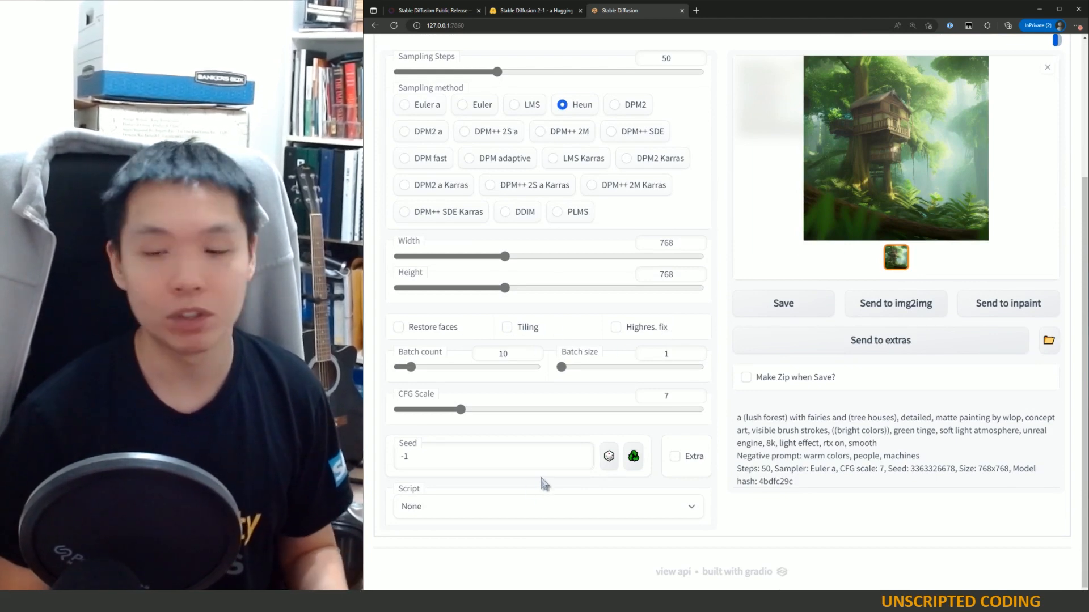
scroll(653, 532, "up", 3)
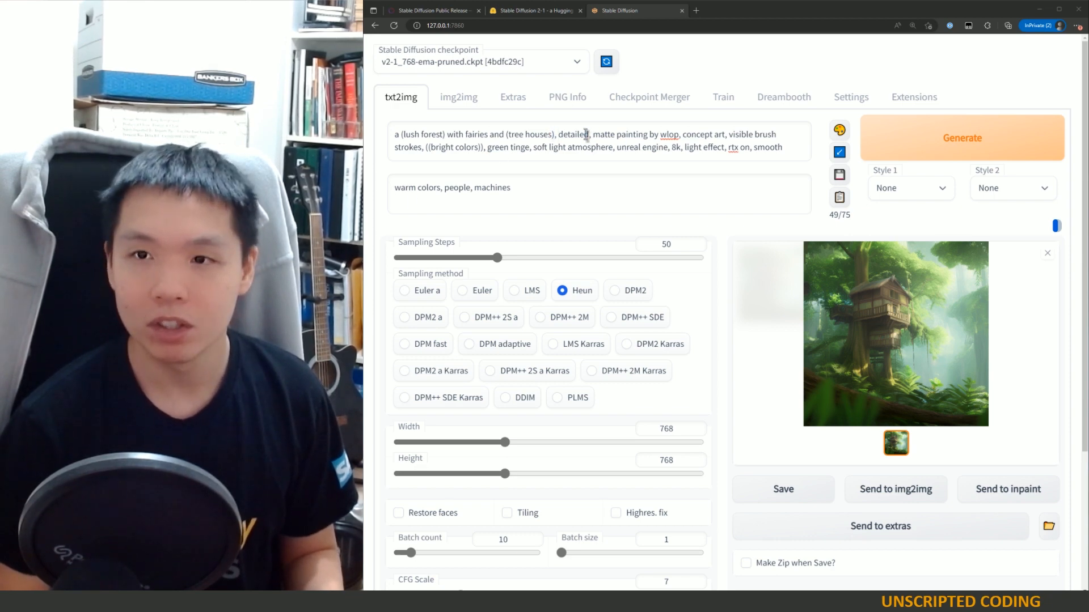
Step: Replace the prompt's subject with "portrait of a young aristocrat in medieval france"
left_click_drag(555, 134, 366, 136)
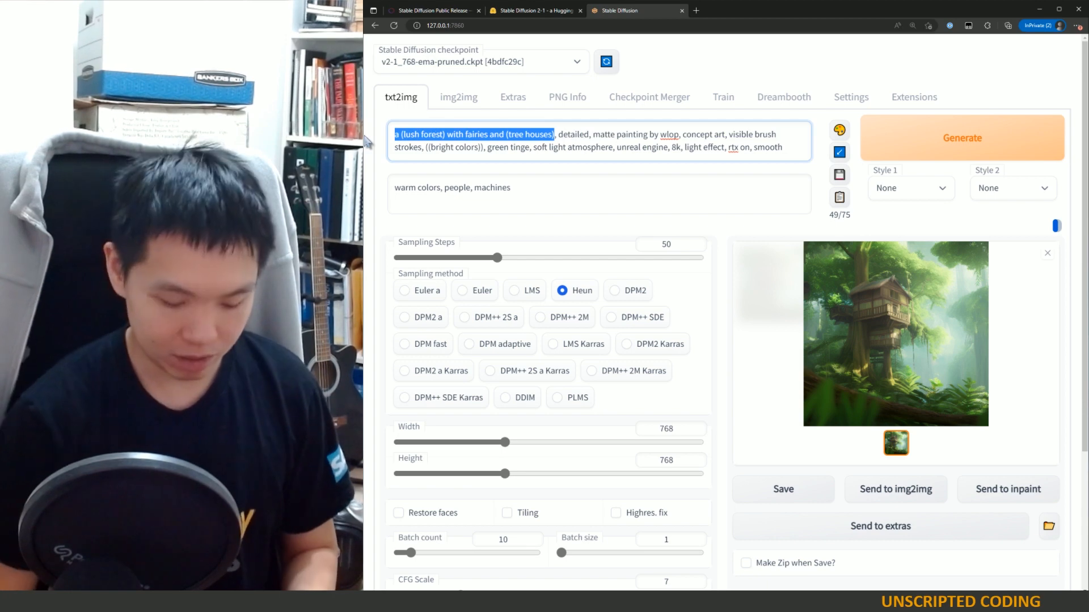
type("portrait of a")
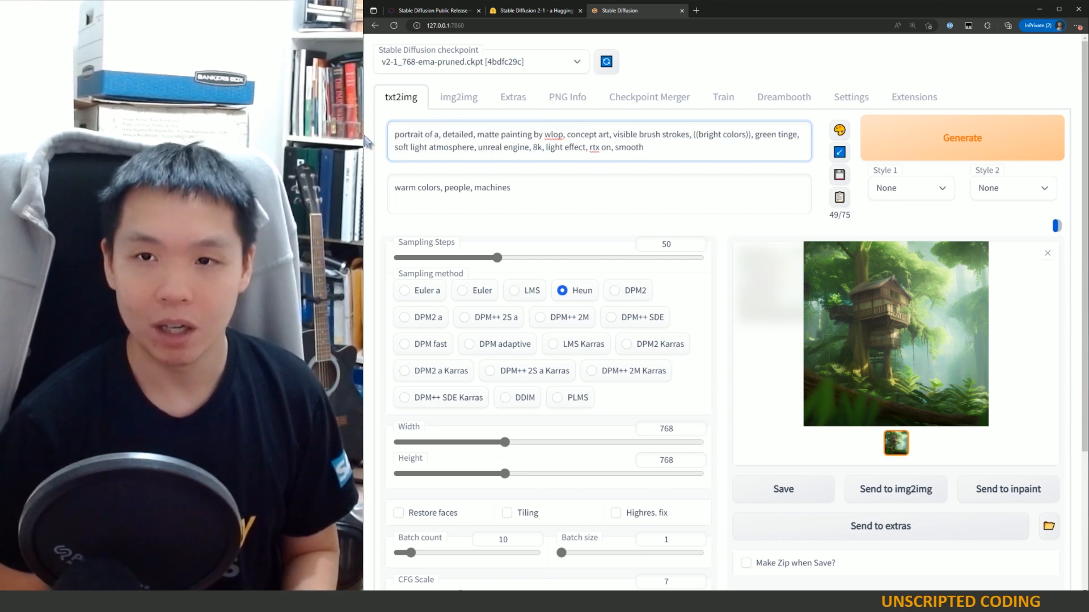
type(" young aristocra")
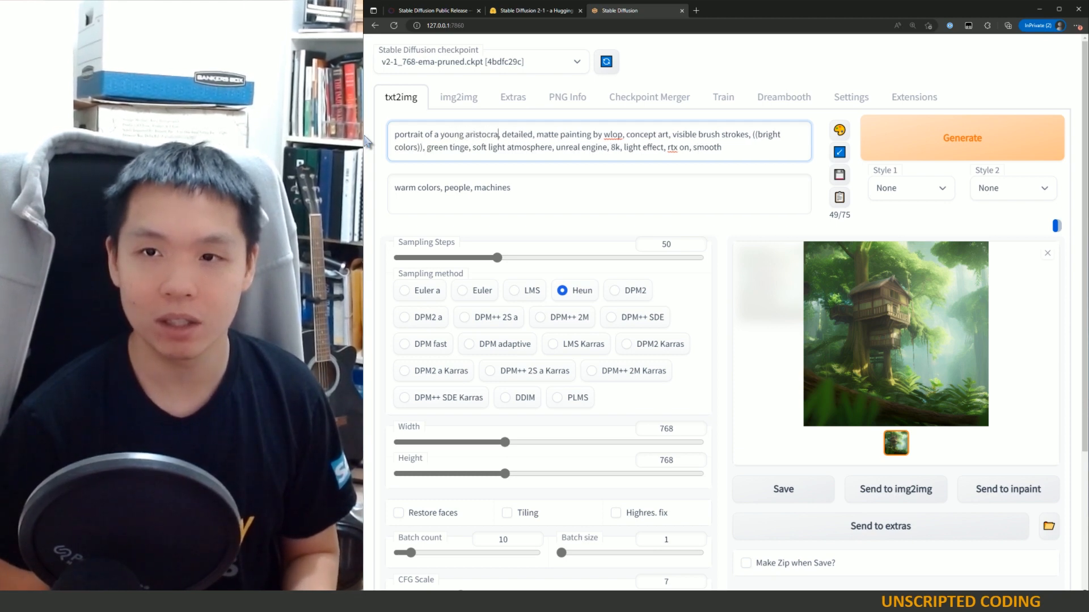
type("t in me")
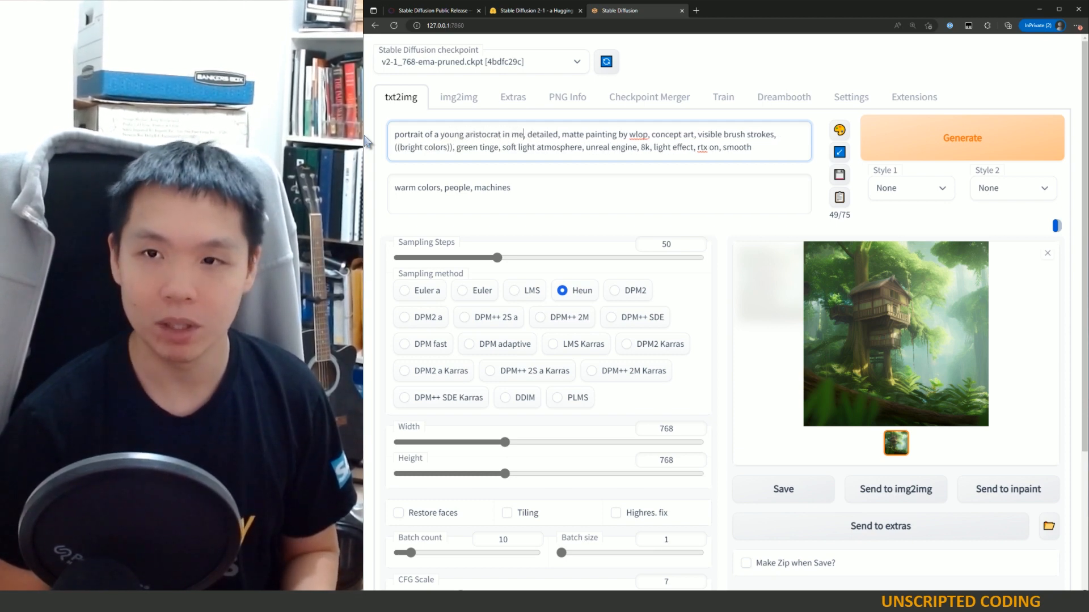
type("dieval france")
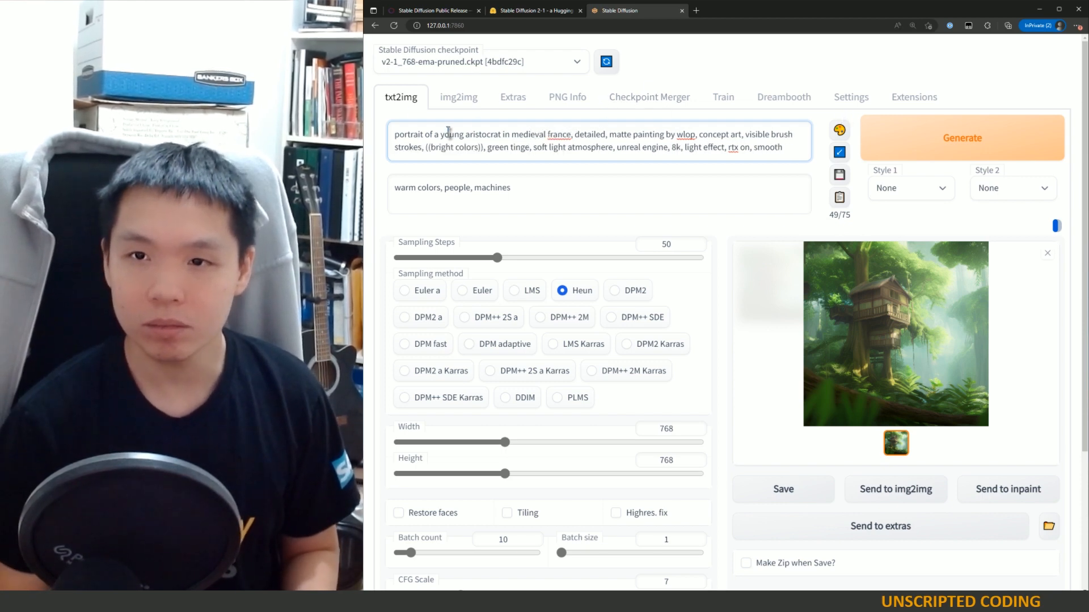
Step: Wrap "portrait" in parentheses for emphasis and change "green tinge" to "warm tinge" in the prompt
left_click(394, 134)
type("(")
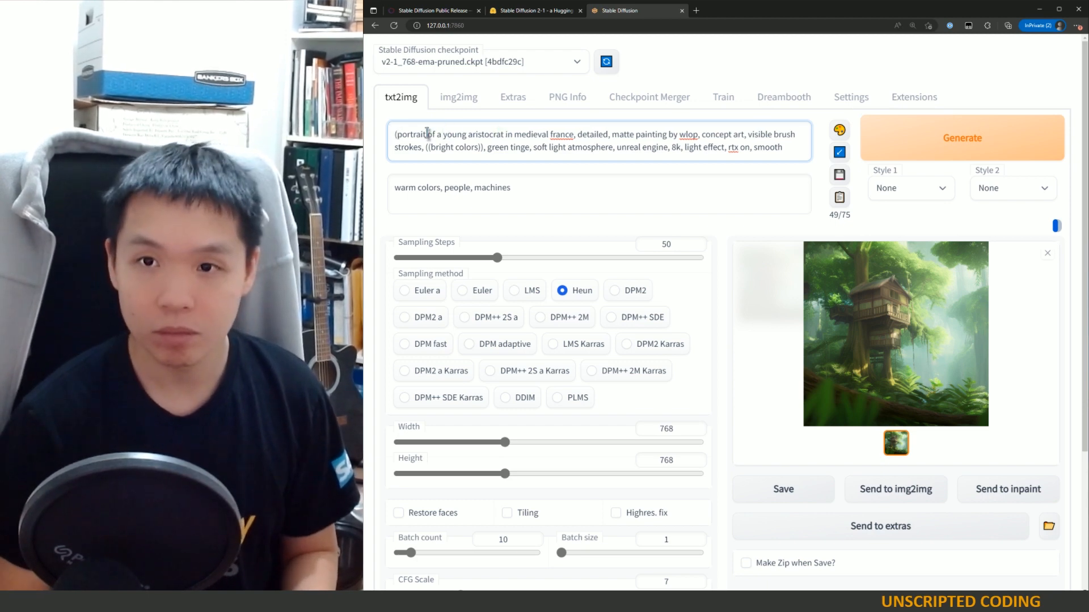
left_click(427, 135)
type(")")
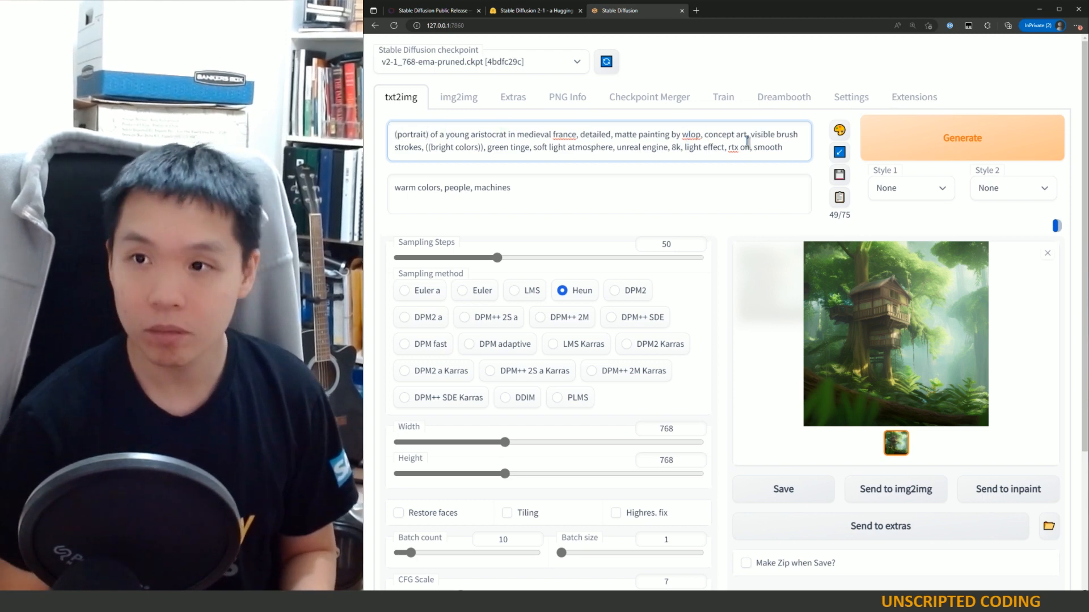
double_click(508, 150)
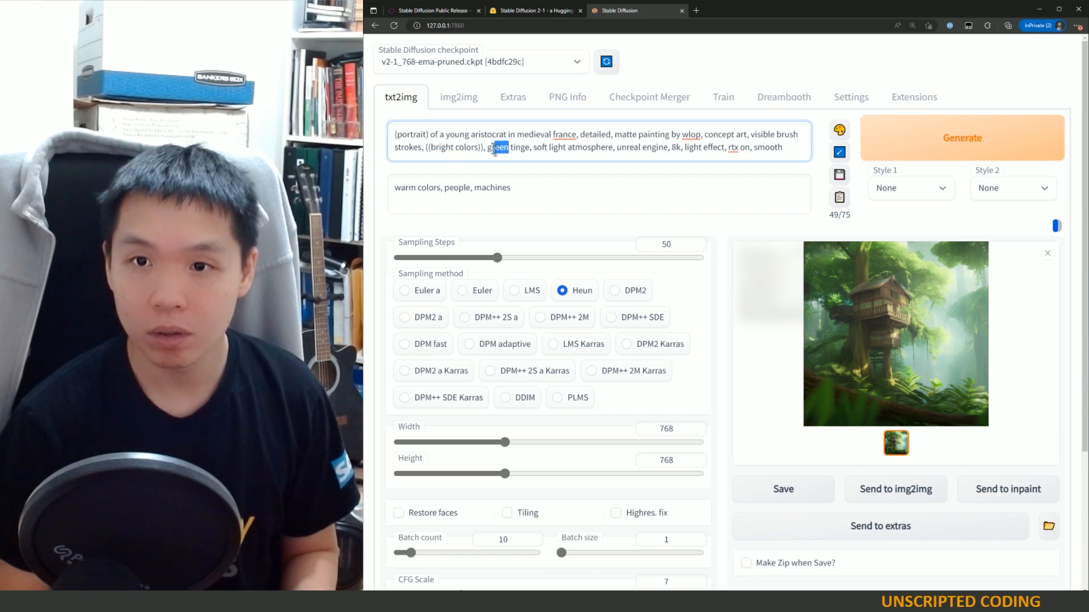
type("warm")
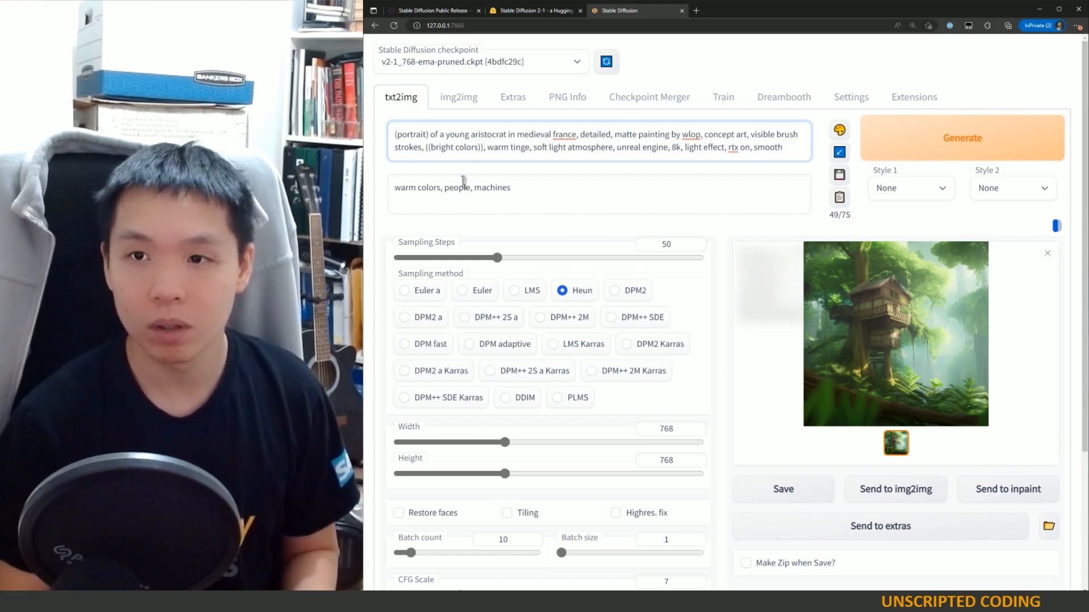
Step: Rewrite the negative prompt as "green colors, machines, war"
triple_click(536, 187)
left_click(480, 189)
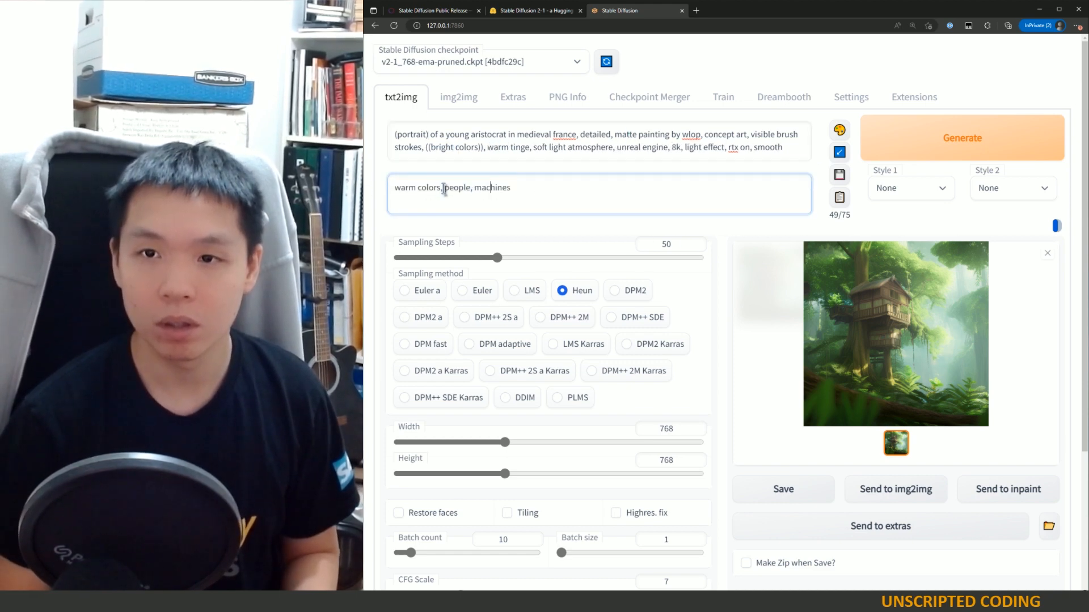
left_click_drag(441, 187, 395, 187)
type("green cl")
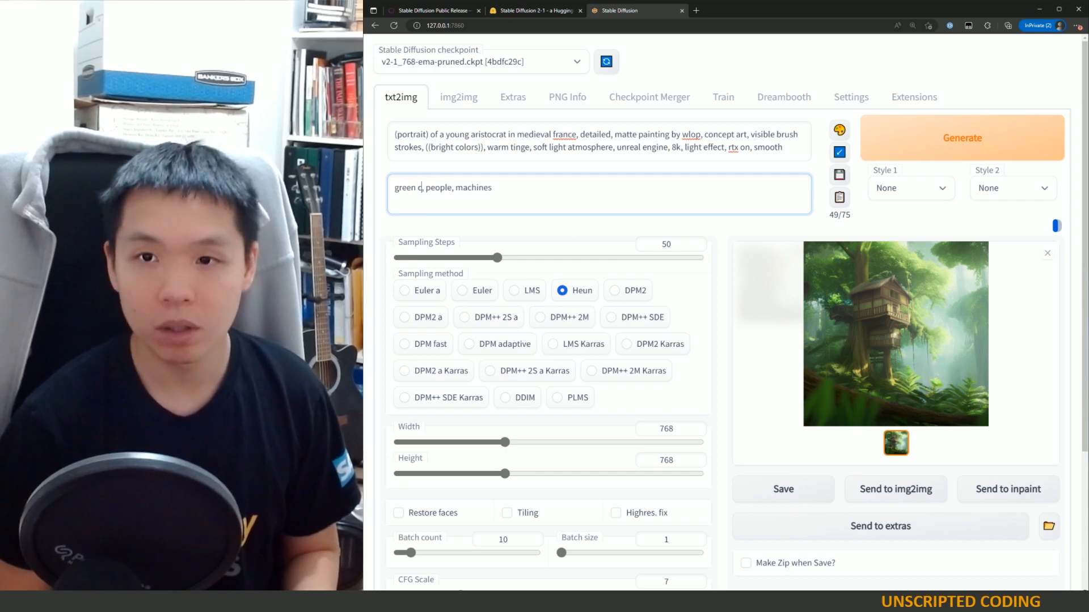
key("BackSpace")
type("olors")
left_click_drag(512, 188, 444, 187)
type("hine")
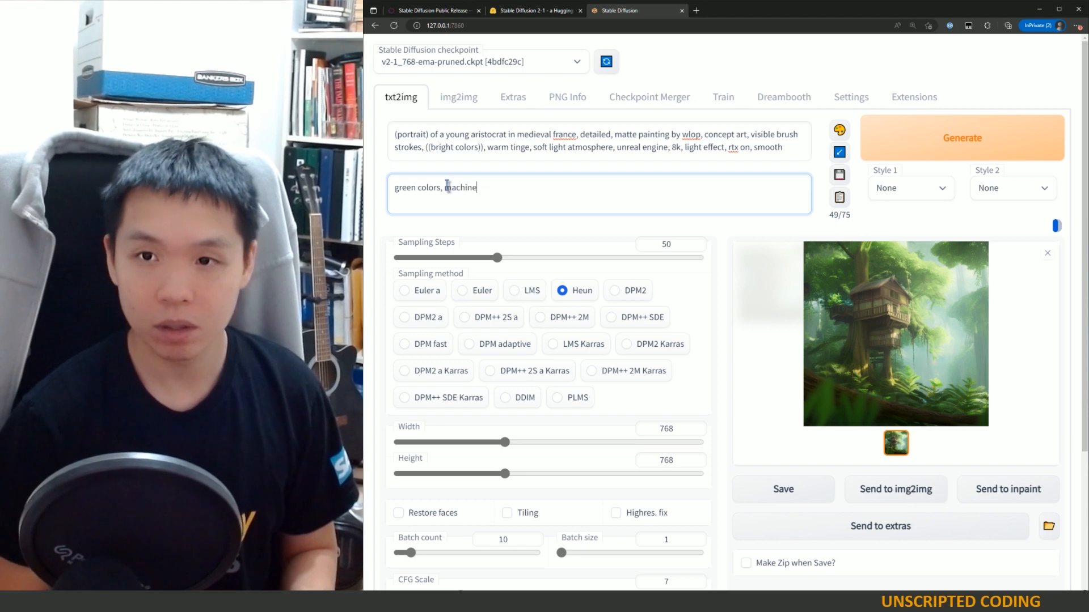
type("s, wa")
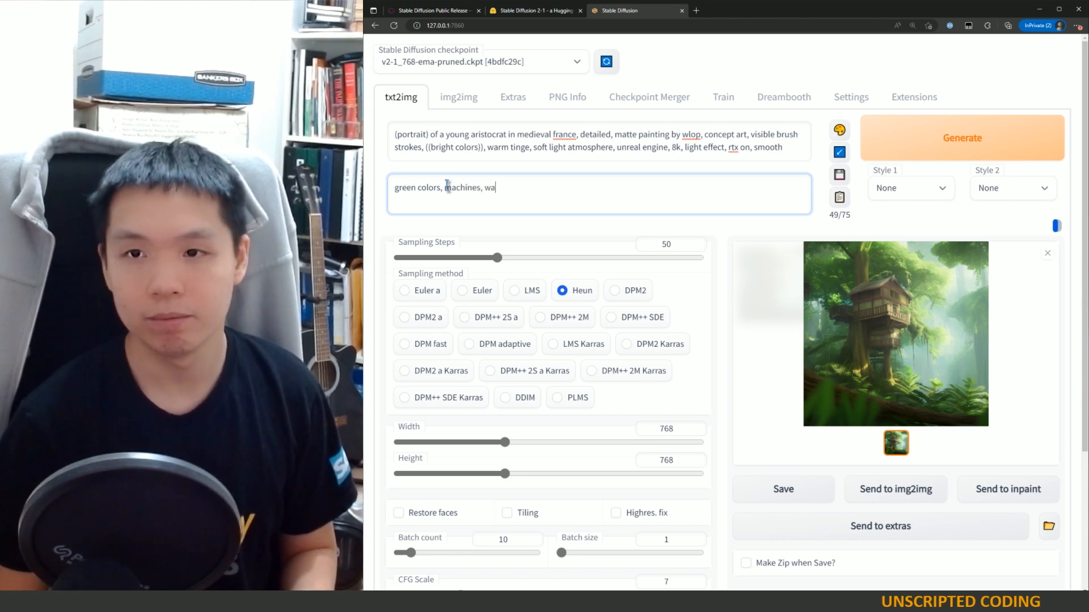
type("r")
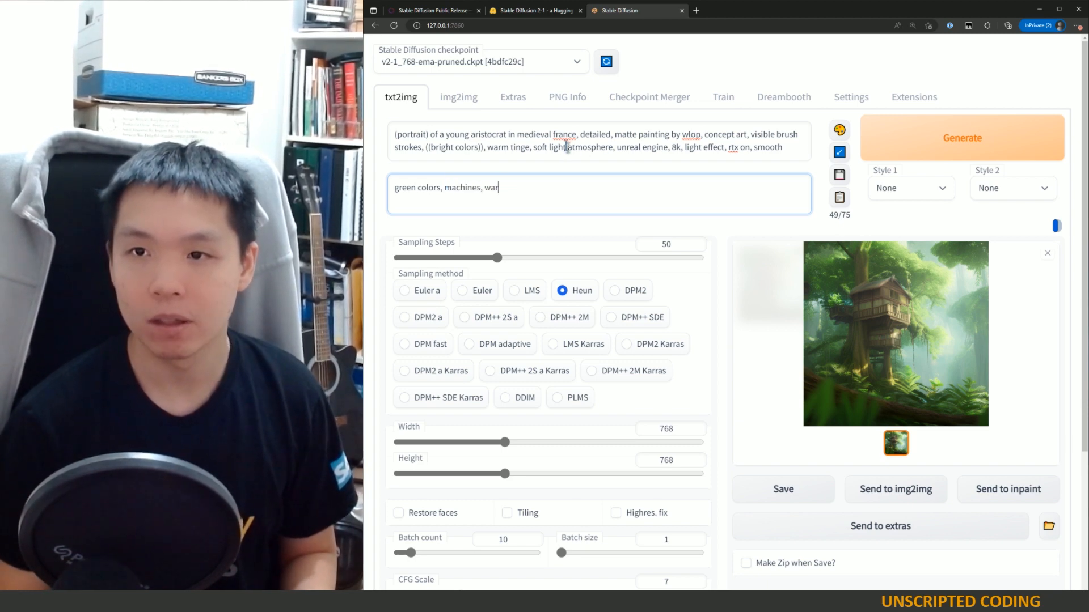
Step: Replace "soft light" with "sunny day" in the prompt
left_click_drag(565, 148, 533, 148)
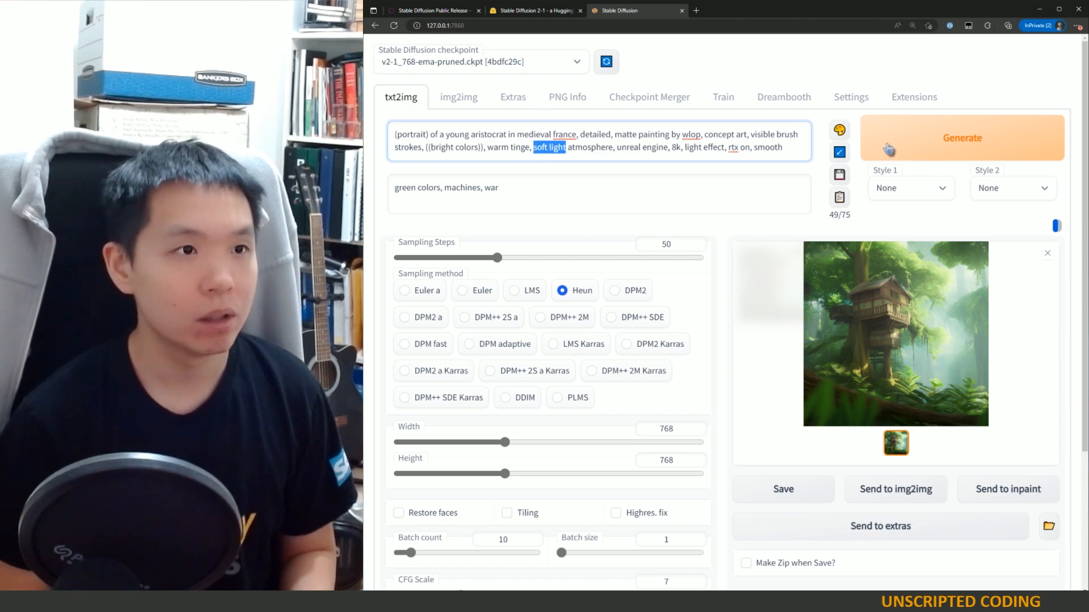
type("sunn")
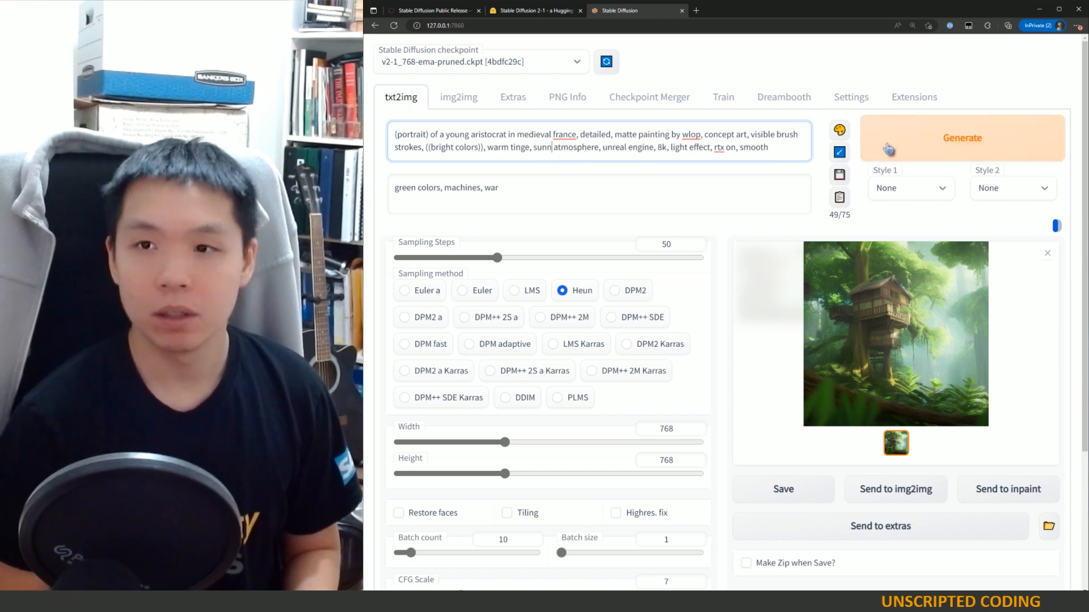
type("y day")
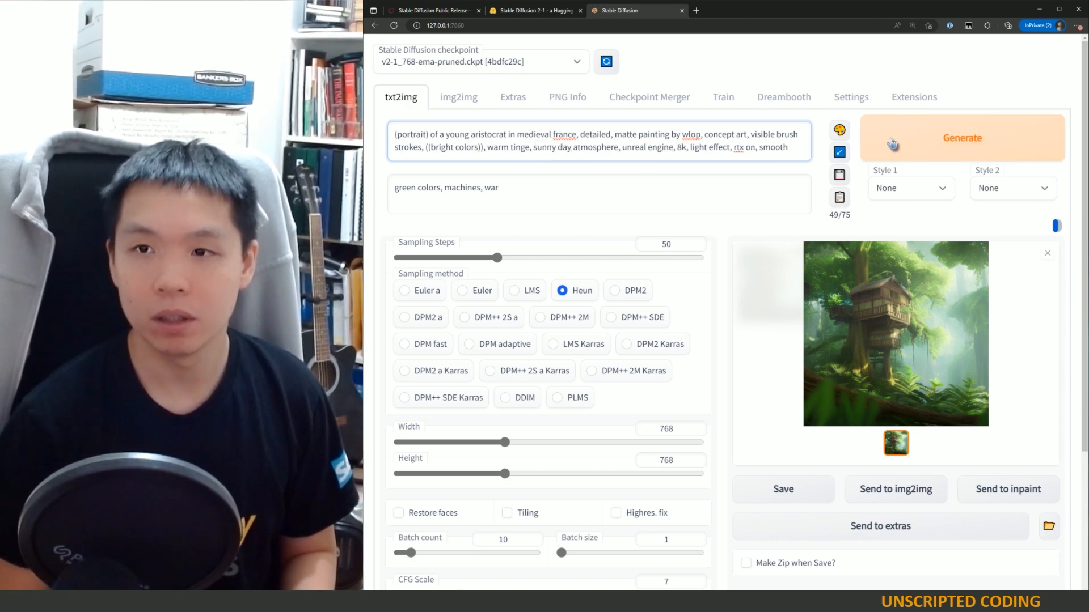
Step: Delete "atmosphere" after "sunny day" and remove "unreal engine" from the prompt
key("Delete")
key("Delete")
key("Delete")
key("Delete")
key("Delete")
key("Delete")
key("Delete")
key("Delete")
key("Delete")
key("Delete")
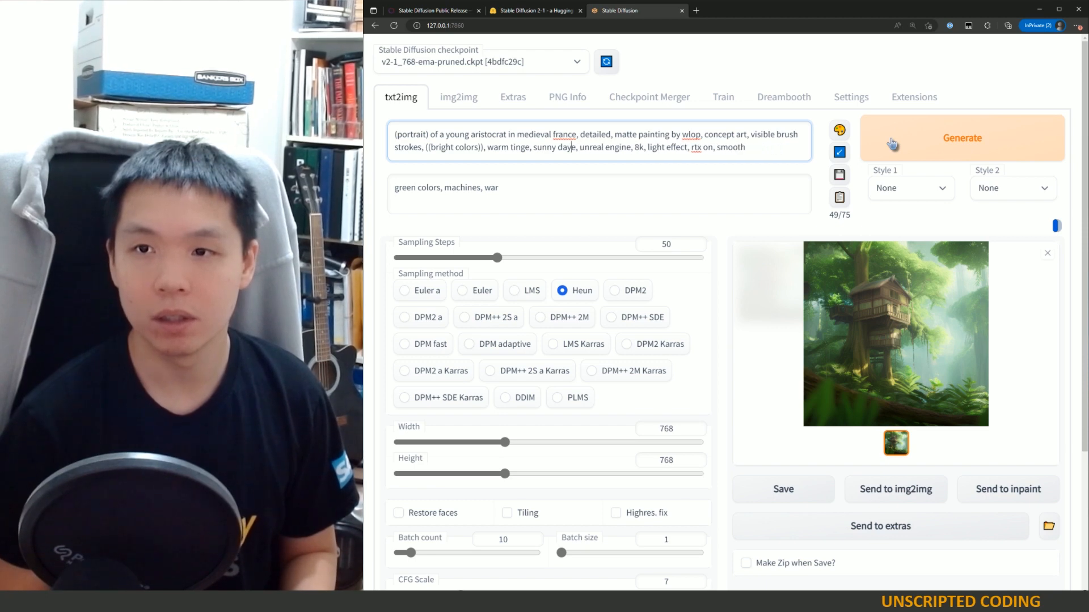
key("Delete")
left_click_drag(630, 149, 590, 145)
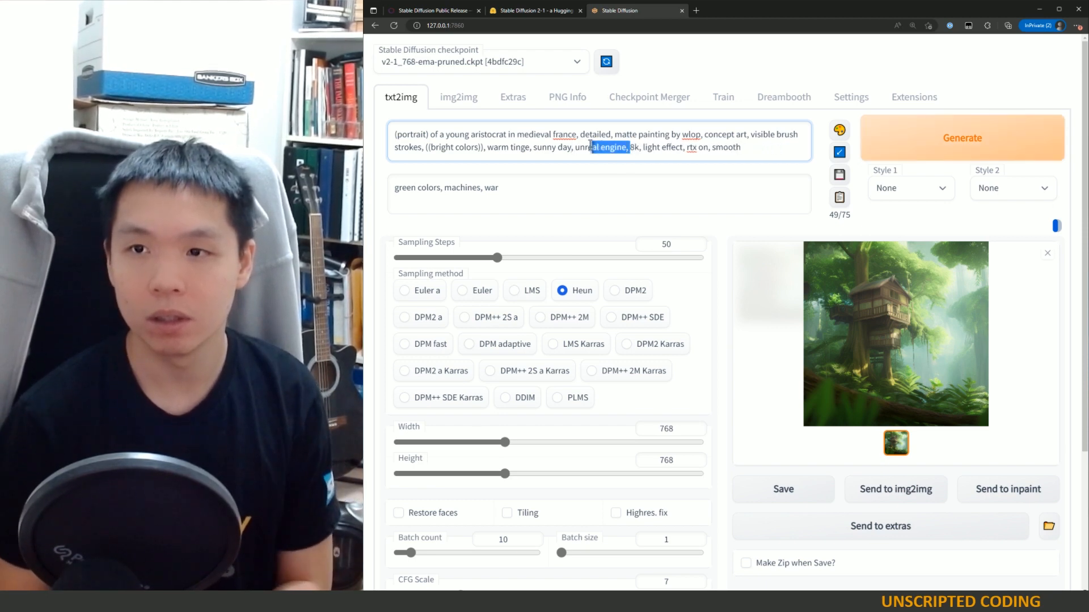
key("BackSpace")
key("BackSpace")
key("BackSpace")
key("BackSpace")
key("BackSpace")
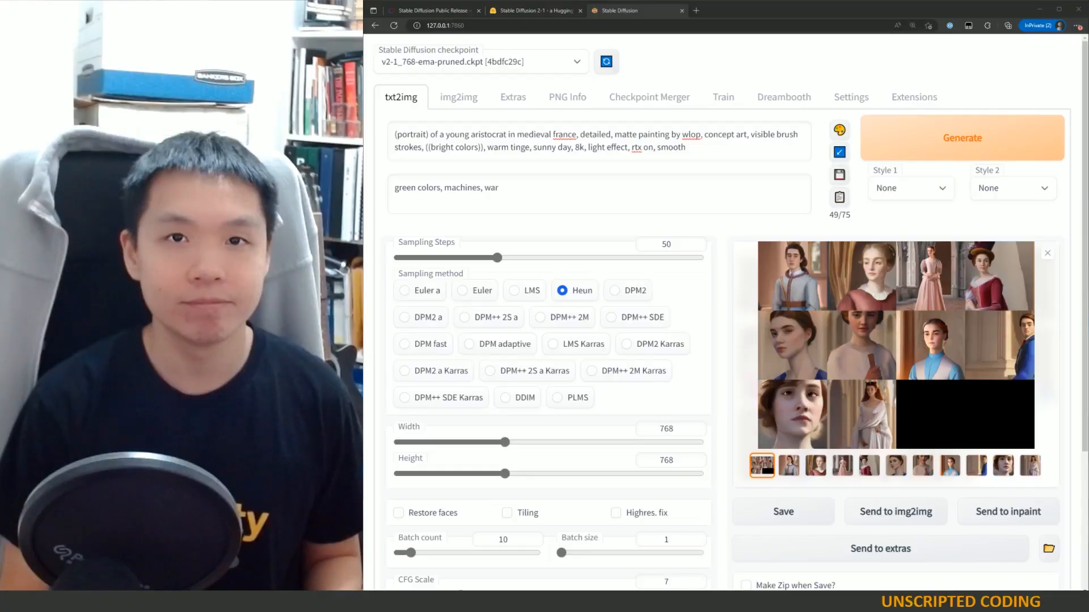
Step: Open the generated image grid full-screen to inspect the batch of aristocrat portraits
left_click(904, 314)
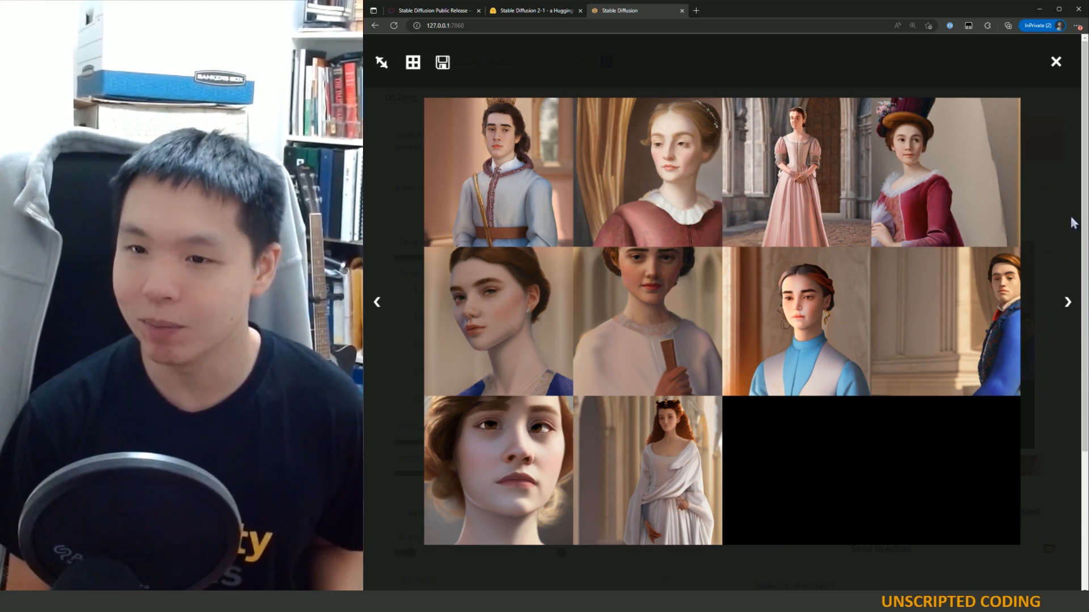
left_click(1064, 199)
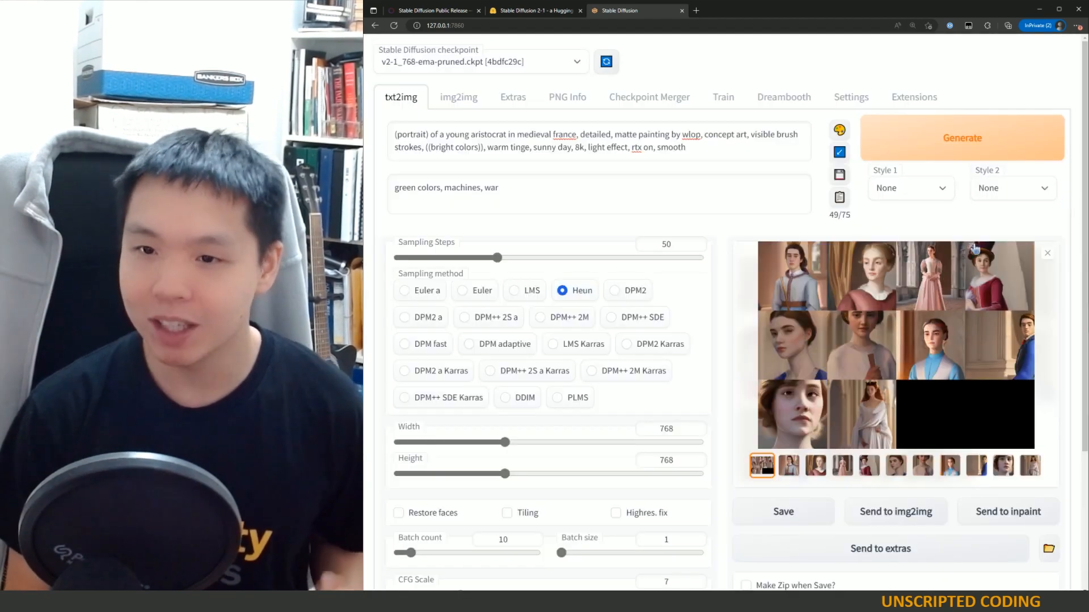
scroll(498, 427, "down", 3)
left_click(941, 192)
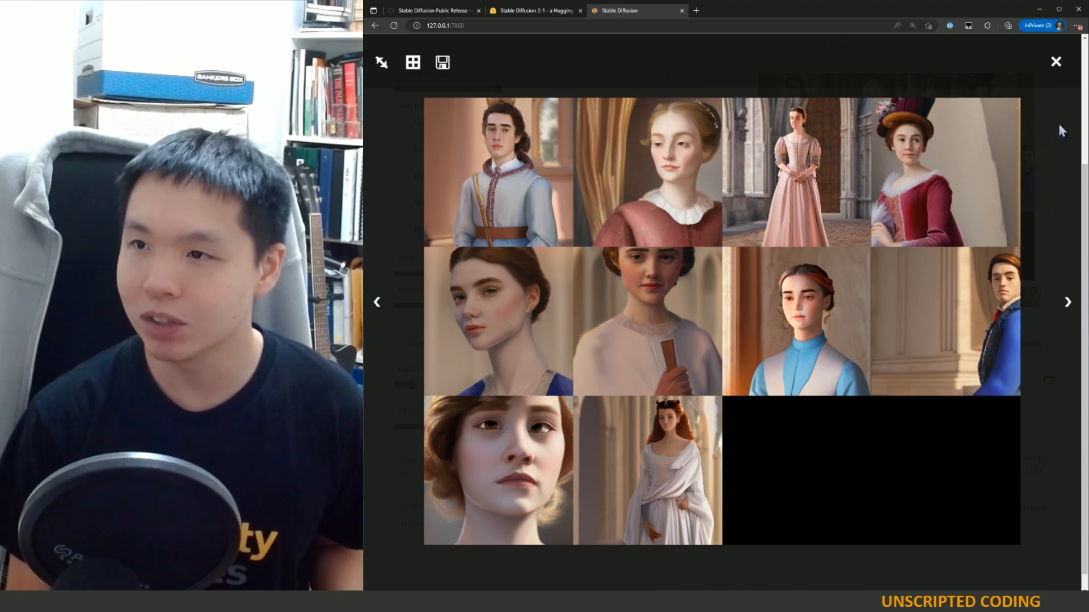
left_click(1056, 64)
left_click(791, 298)
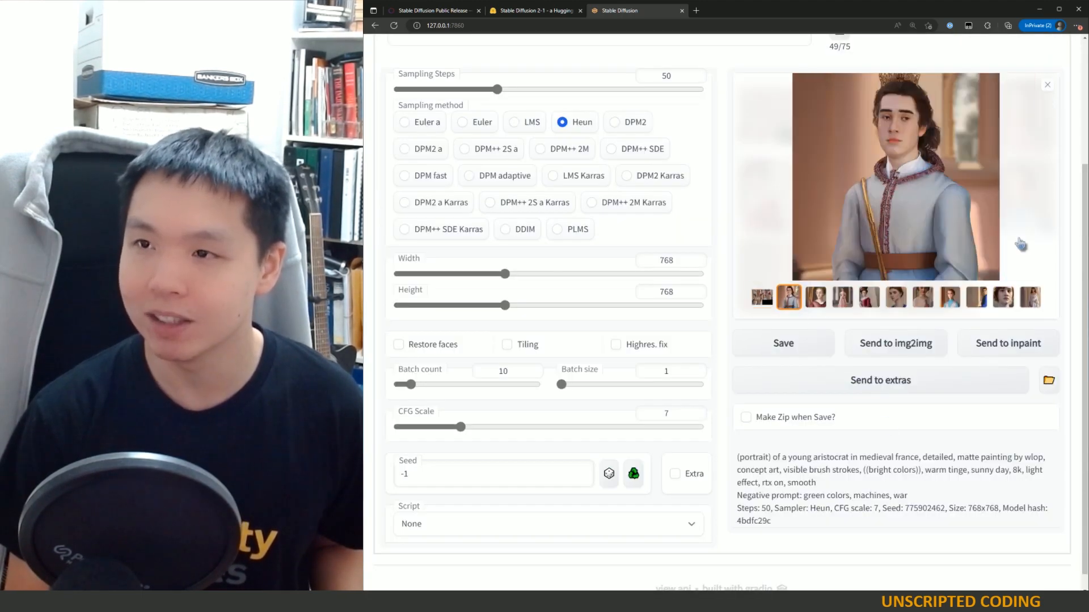
Step: Browse through the individual generated portraits one by one in the full-screen viewer
left_click(909, 226)
left_click(1069, 301)
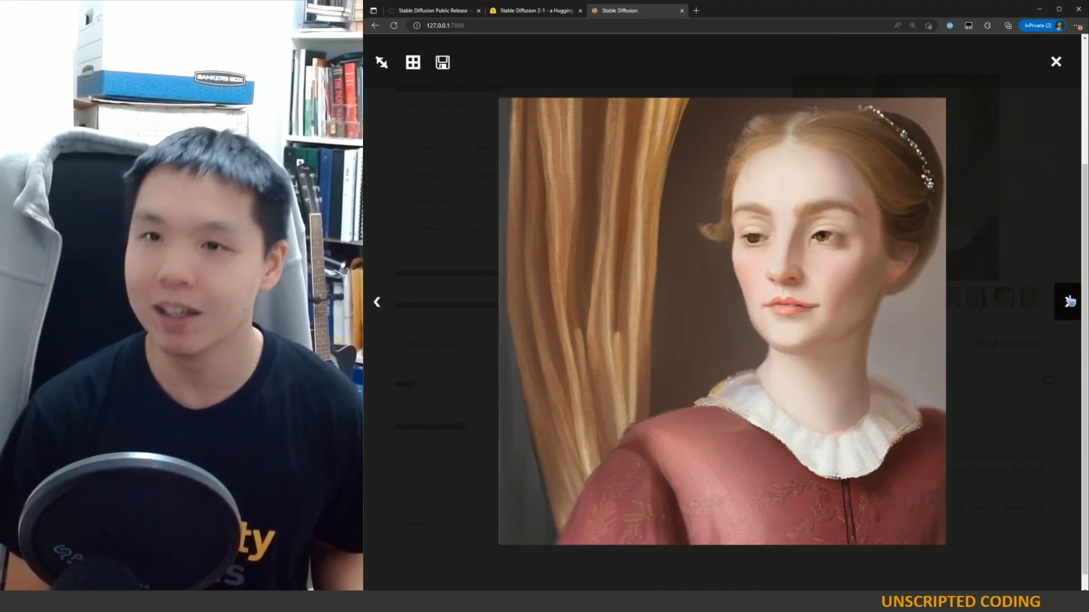
left_click(1069, 301)
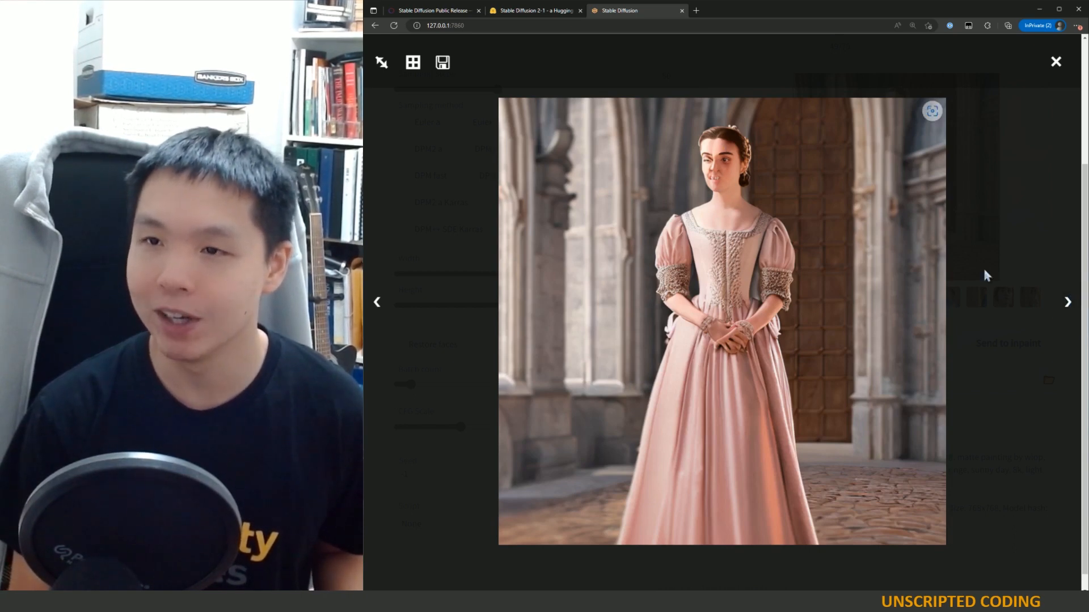
left_click(1068, 305)
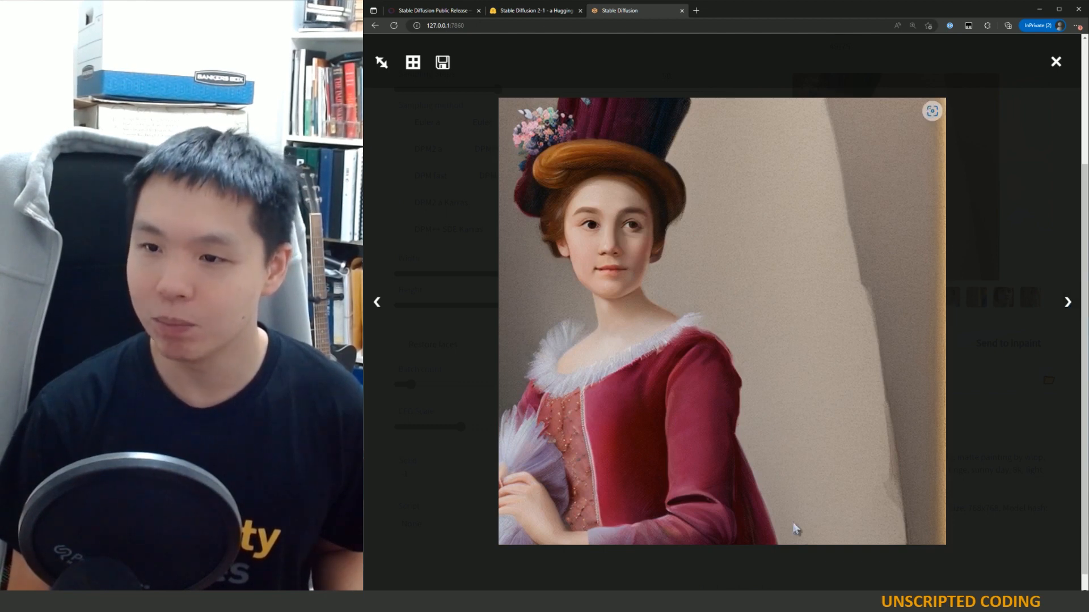
left_click(1068, 304)
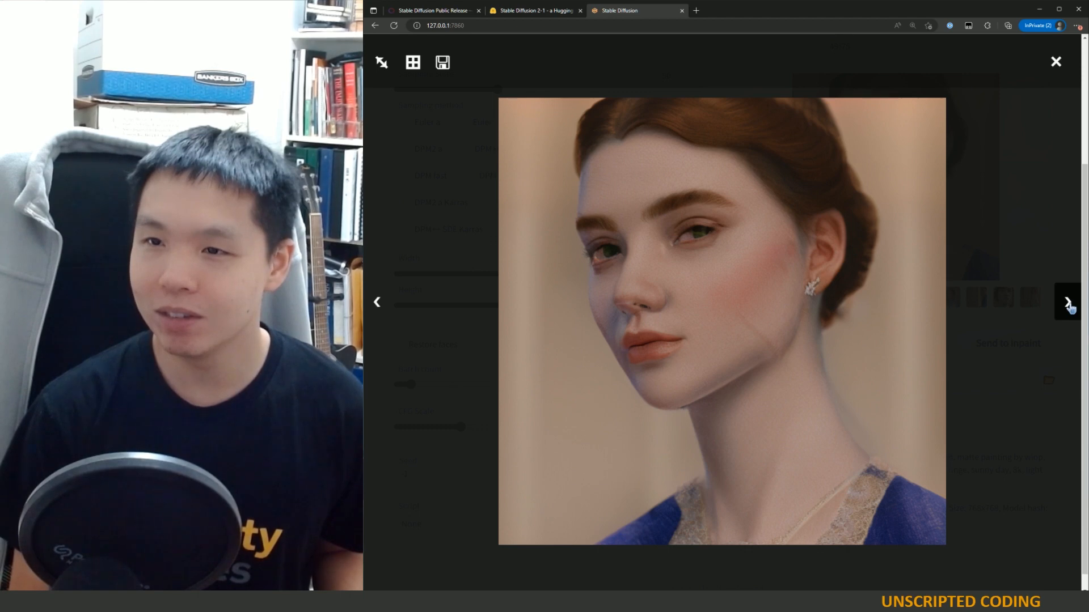
left_click(1068, 304)
left_click(1068, 304)
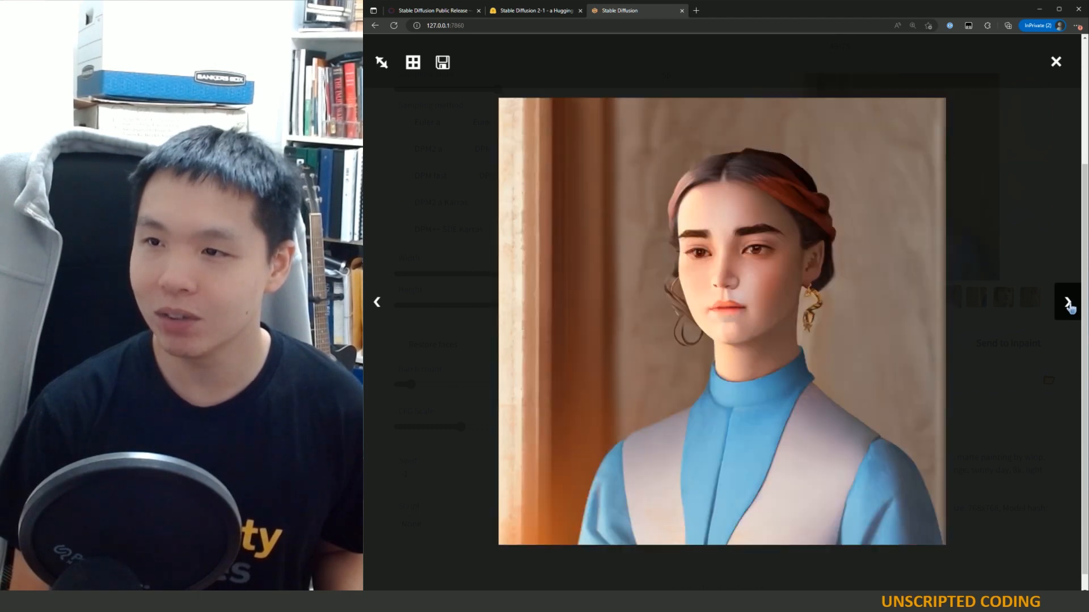
left_click(1069, 304)
left_click(1068, 304)
left_click(1056, 61)
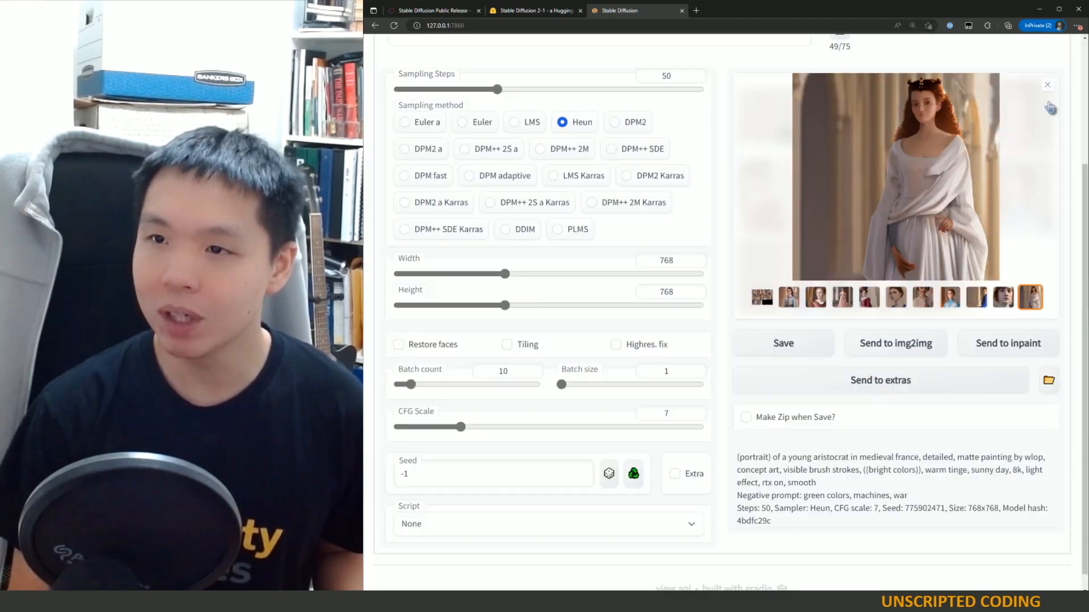
Step: Return to the grid thumbnail and view the combined portrait grid enlarged again
scroll(843, 398, "up", 3)
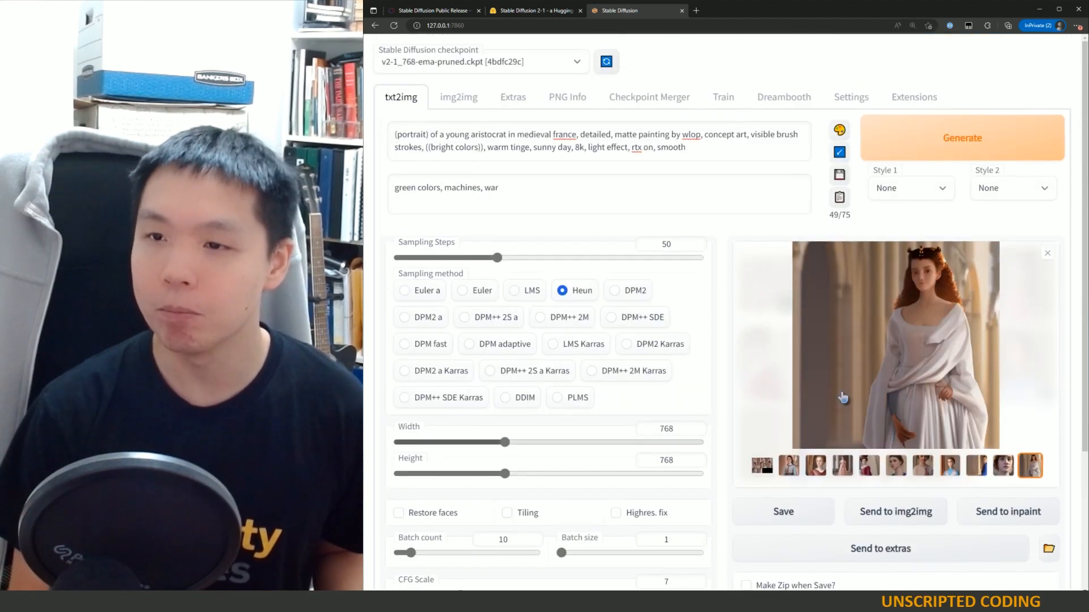
scroll(843, 398, "down", 4)
left_click(762, 279)
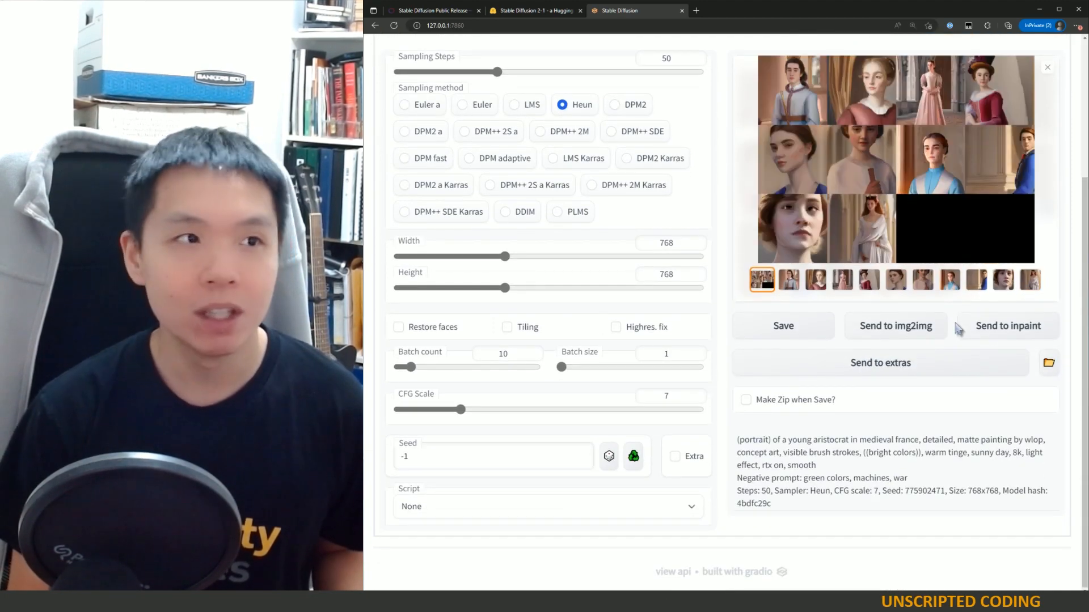
scroll(958, 329, "up", 3)
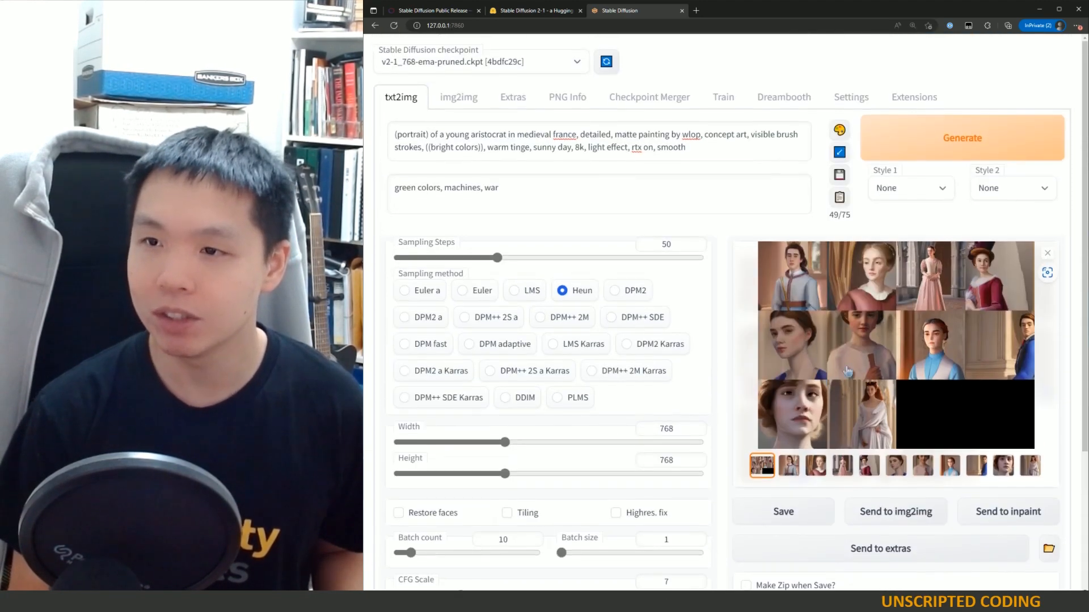
left_click(1003, 357)
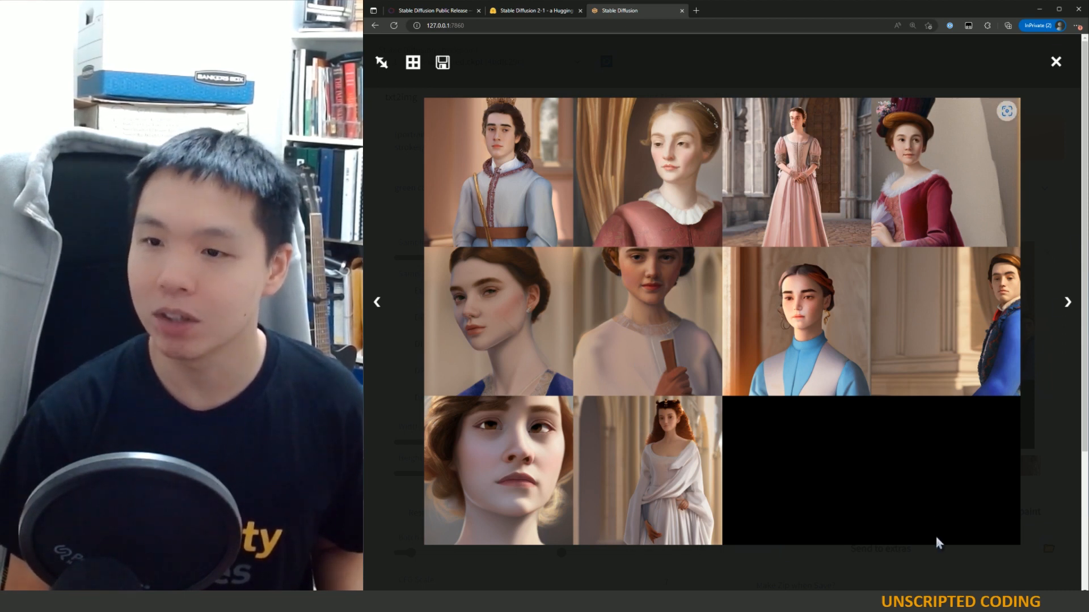
left_click(1063, 66)
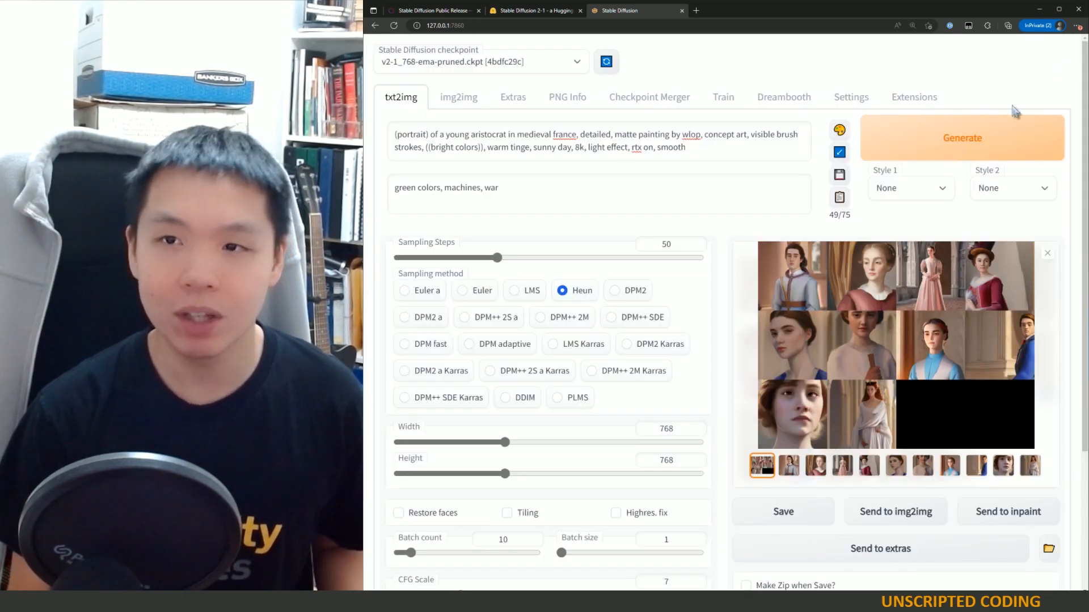